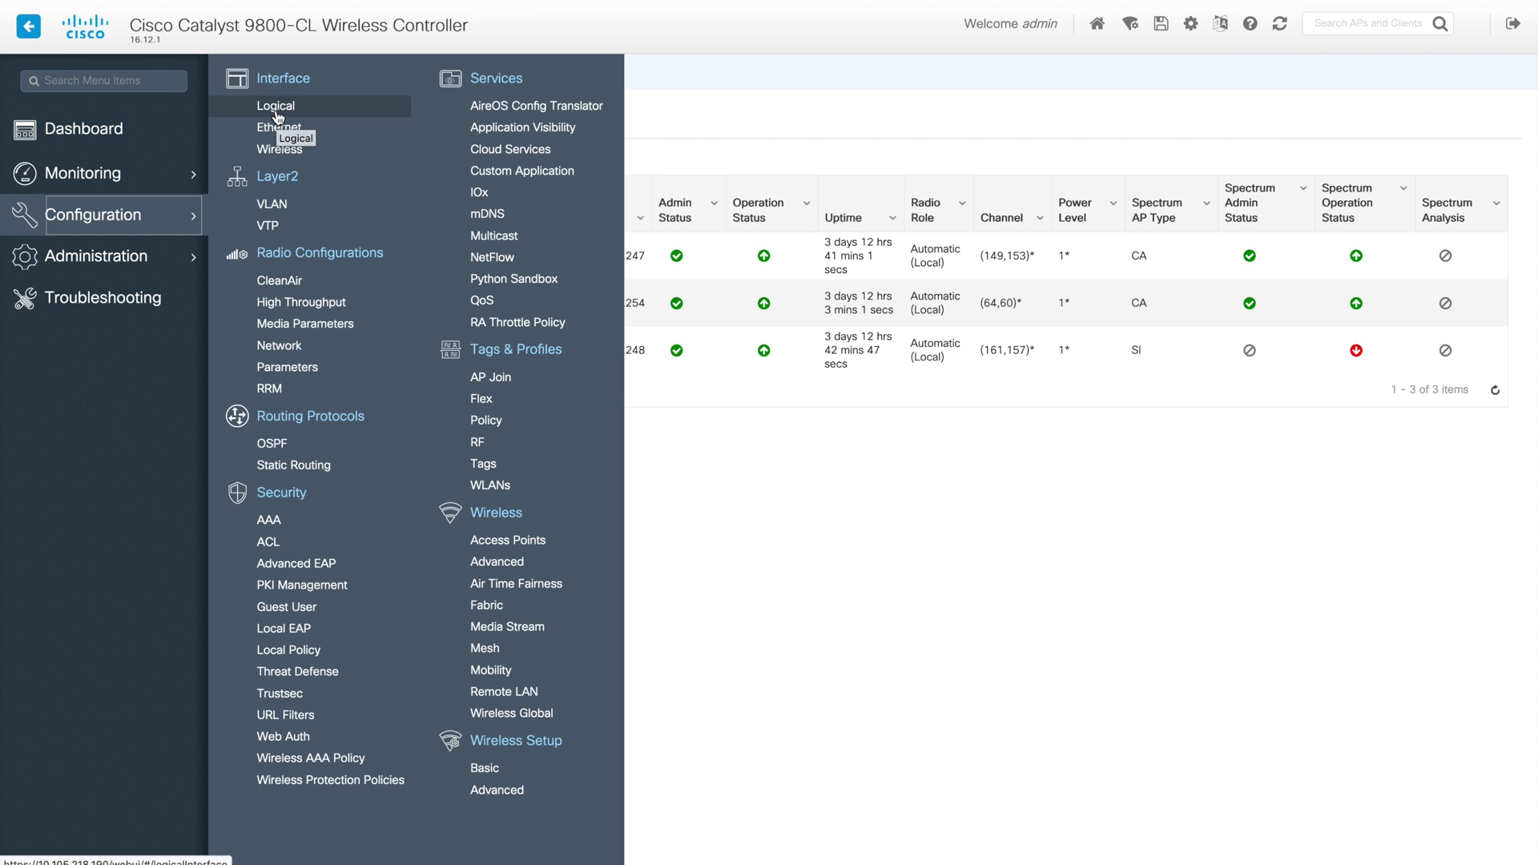
# Review the Port Channel and Loopback lists of the logical interfaces
pyautogui.click(274, 107)
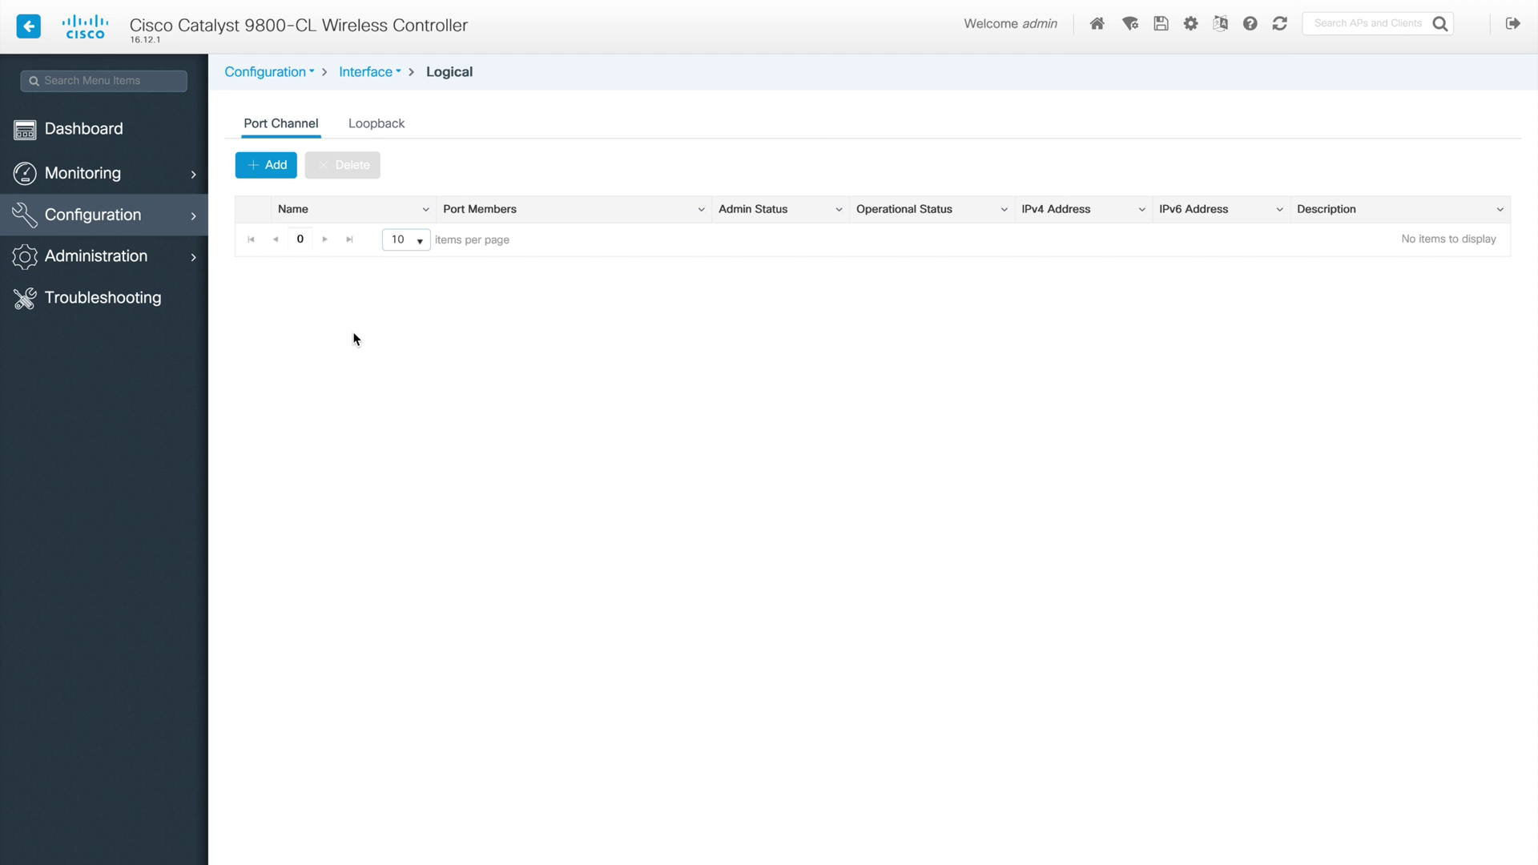
pyautogui.click(391, 131)
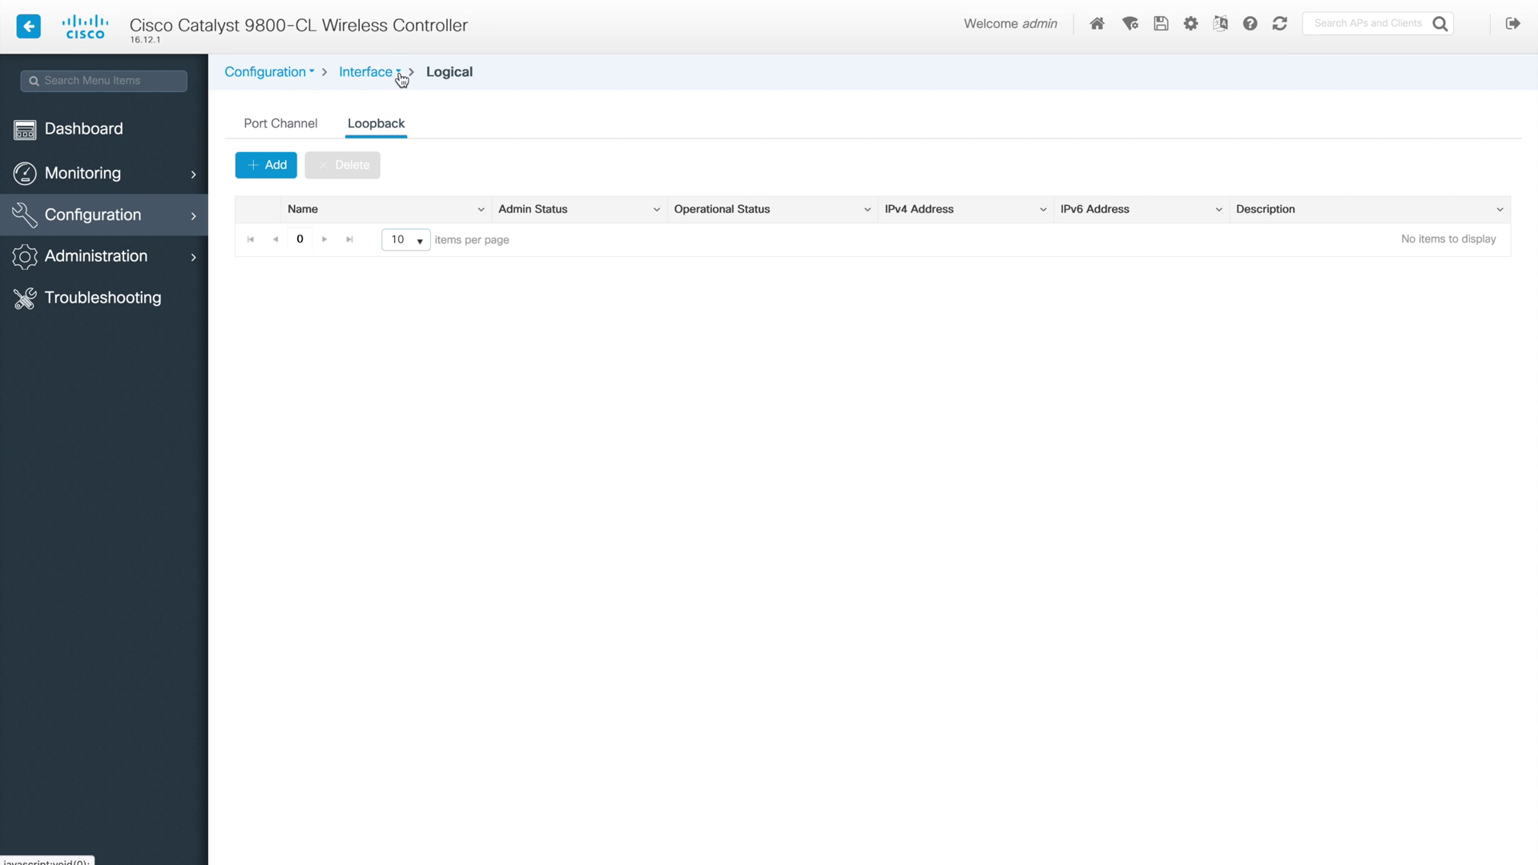
# Open the configuration of GigabitEthernet1 from the Ethernet interfaces
pyautogui.click(398, 72)
pyautogui.click(361, 130)
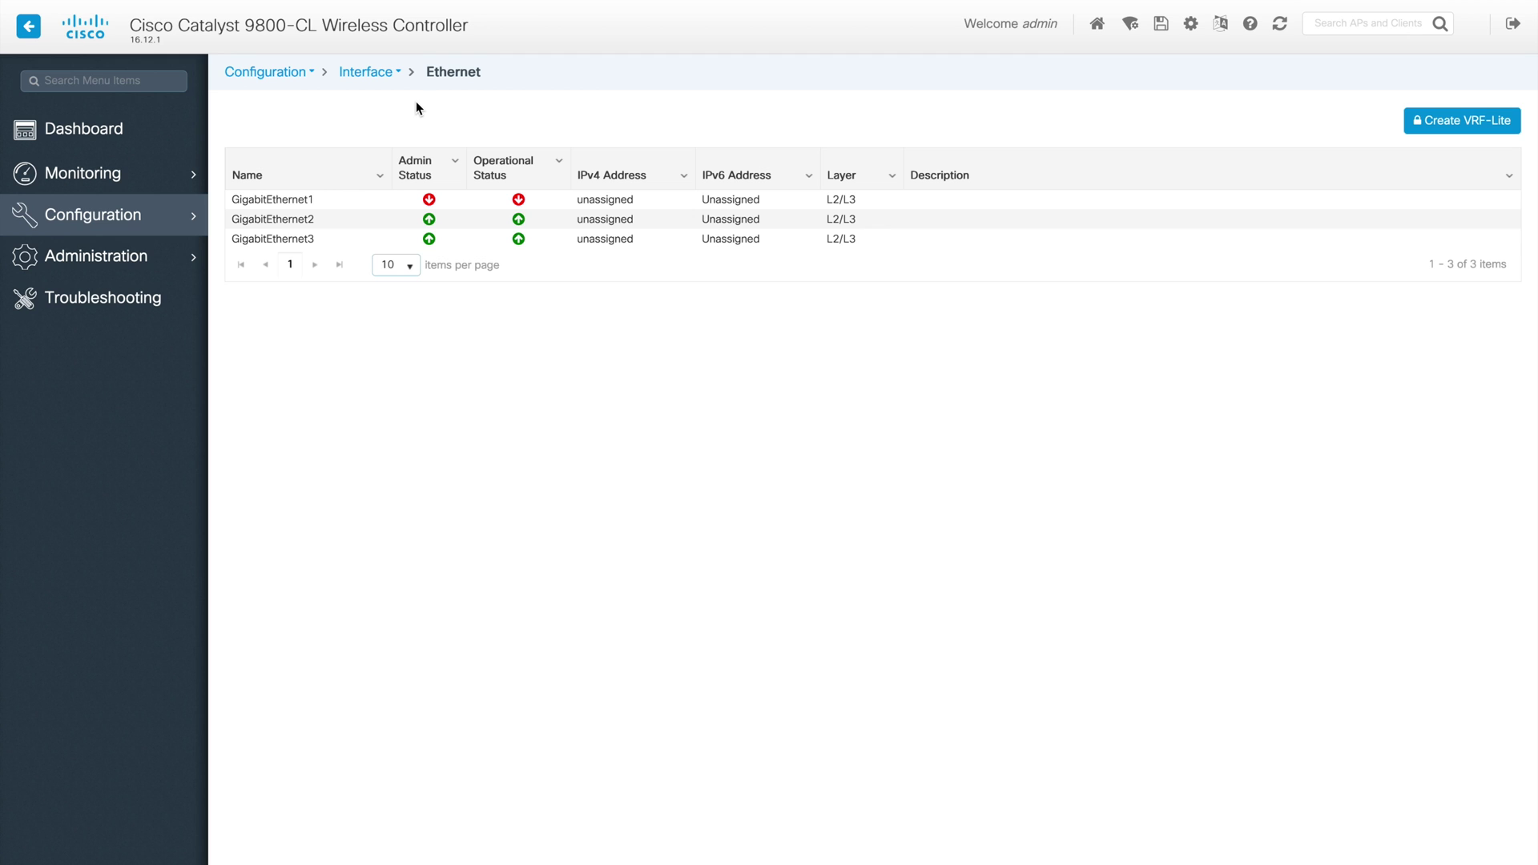
pyautogui.click(484, 200)
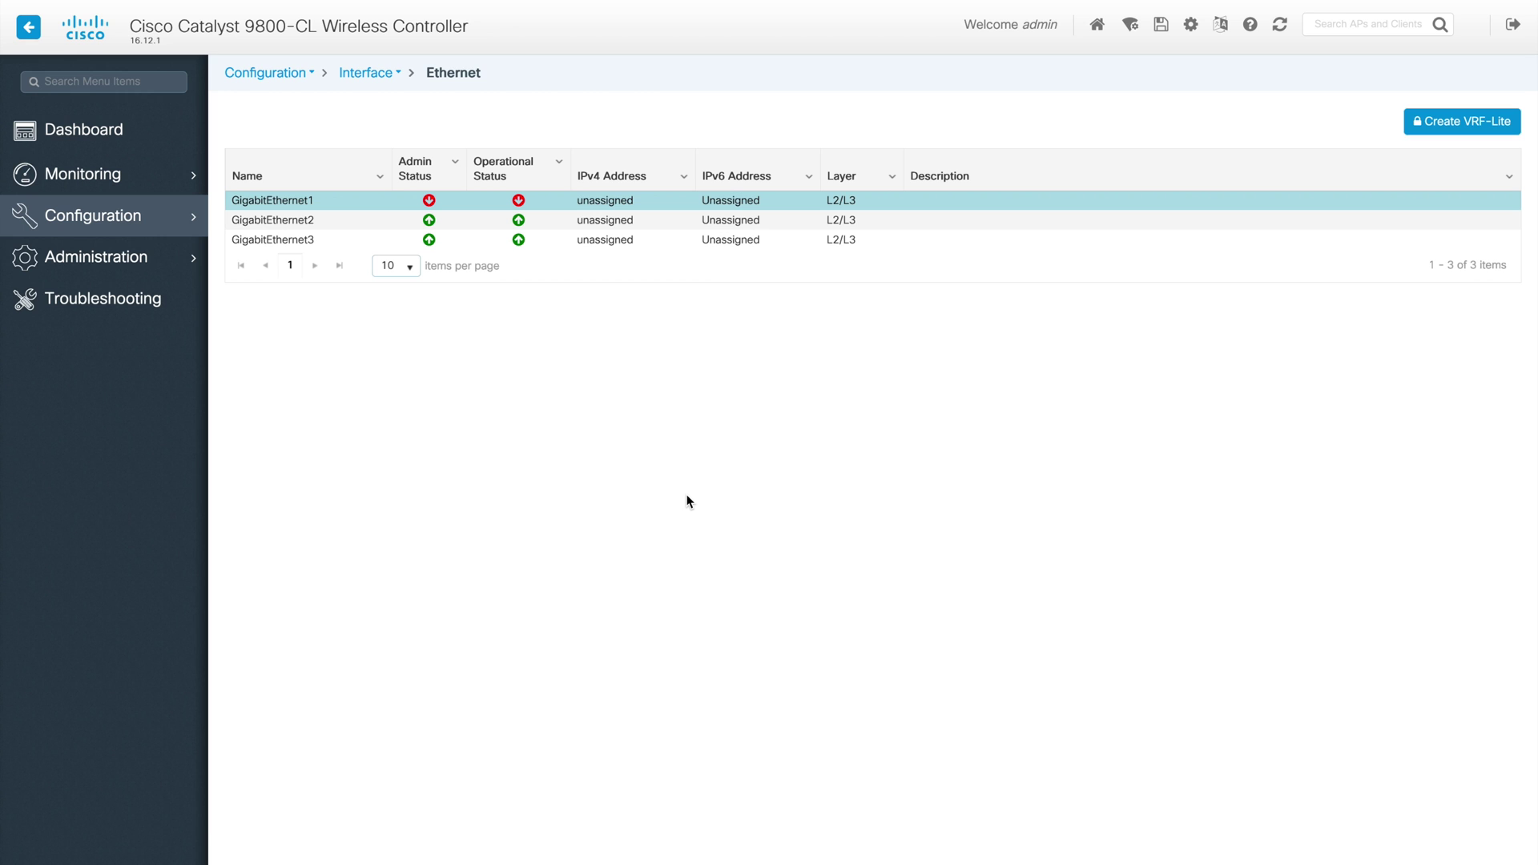
pyautogui.click(329, 202)
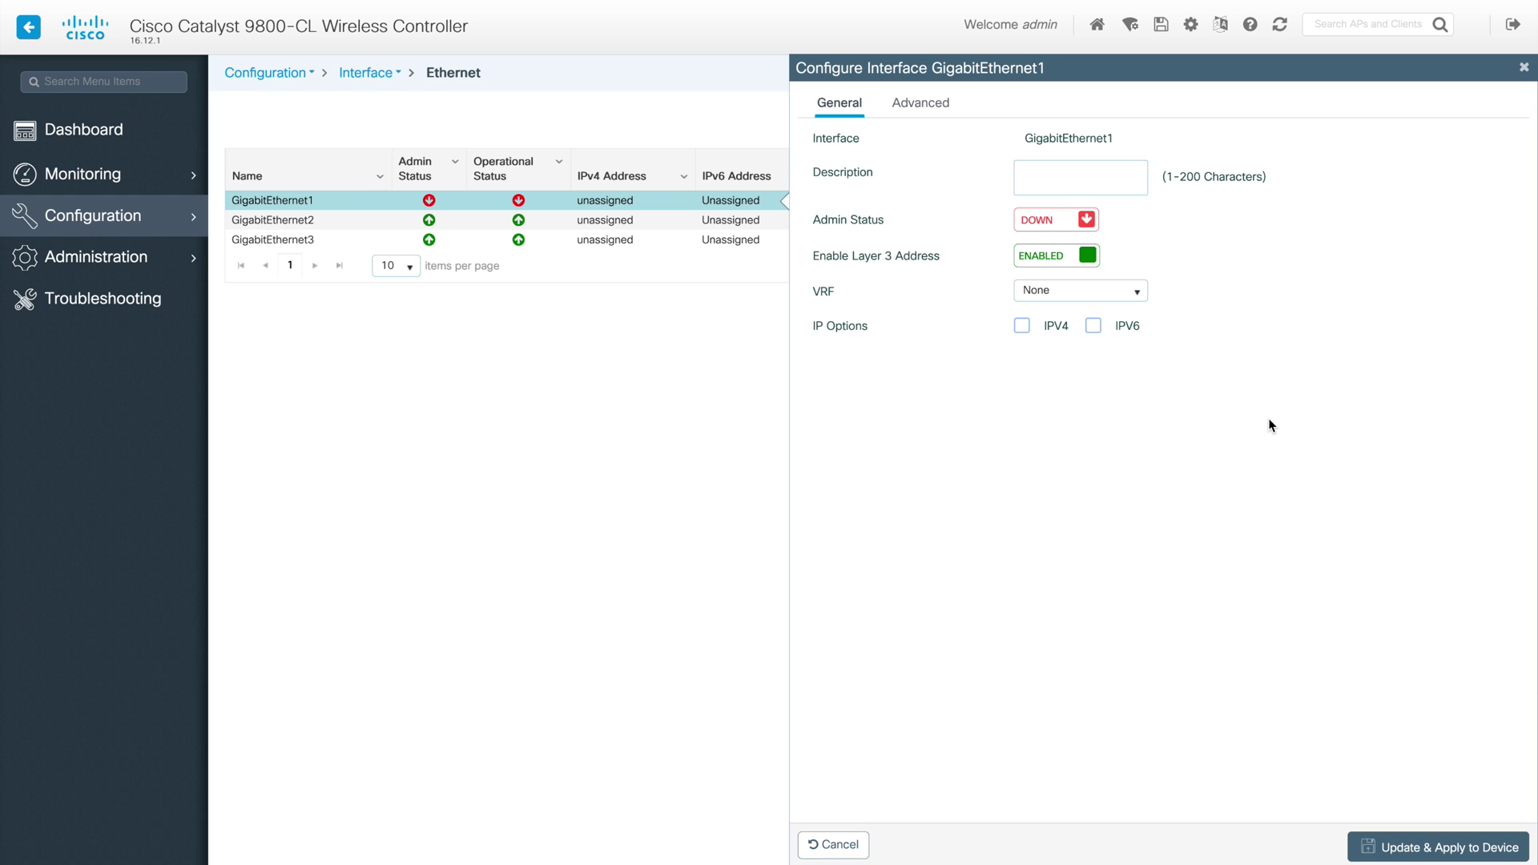
# Review GigabitEthernet1's admin status toggle, IPv4 type choices and advanced settings, leaving IPv4 unselected
pyautogui.click(1087, 220)
pyautogui.click(1087, 220)
pyautogui.click(1021, 325)
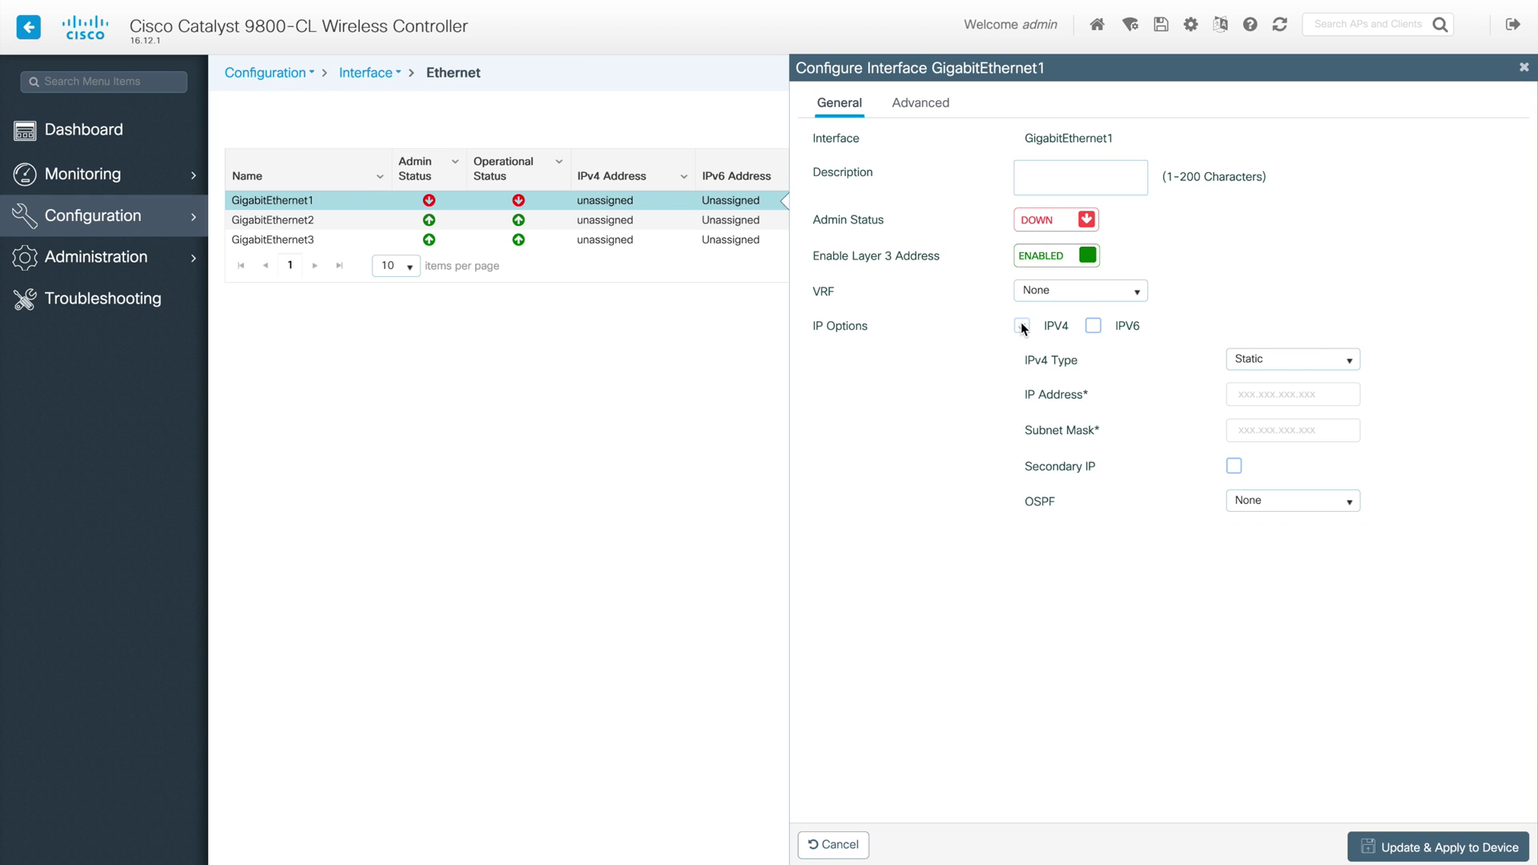
pyautogui.click(1343, 354)
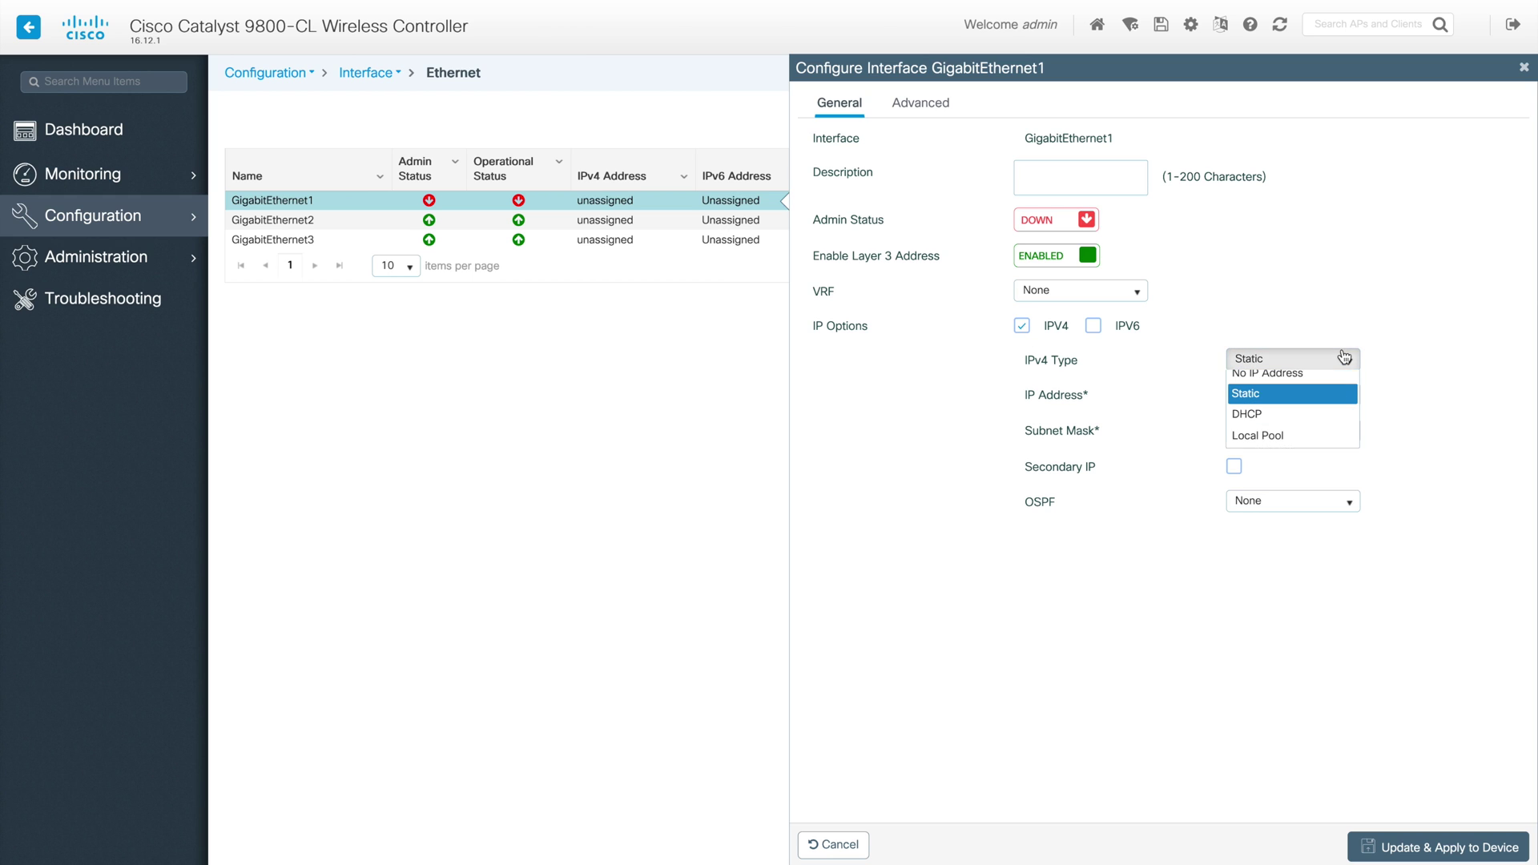
pyautogui.click(1384, 276)
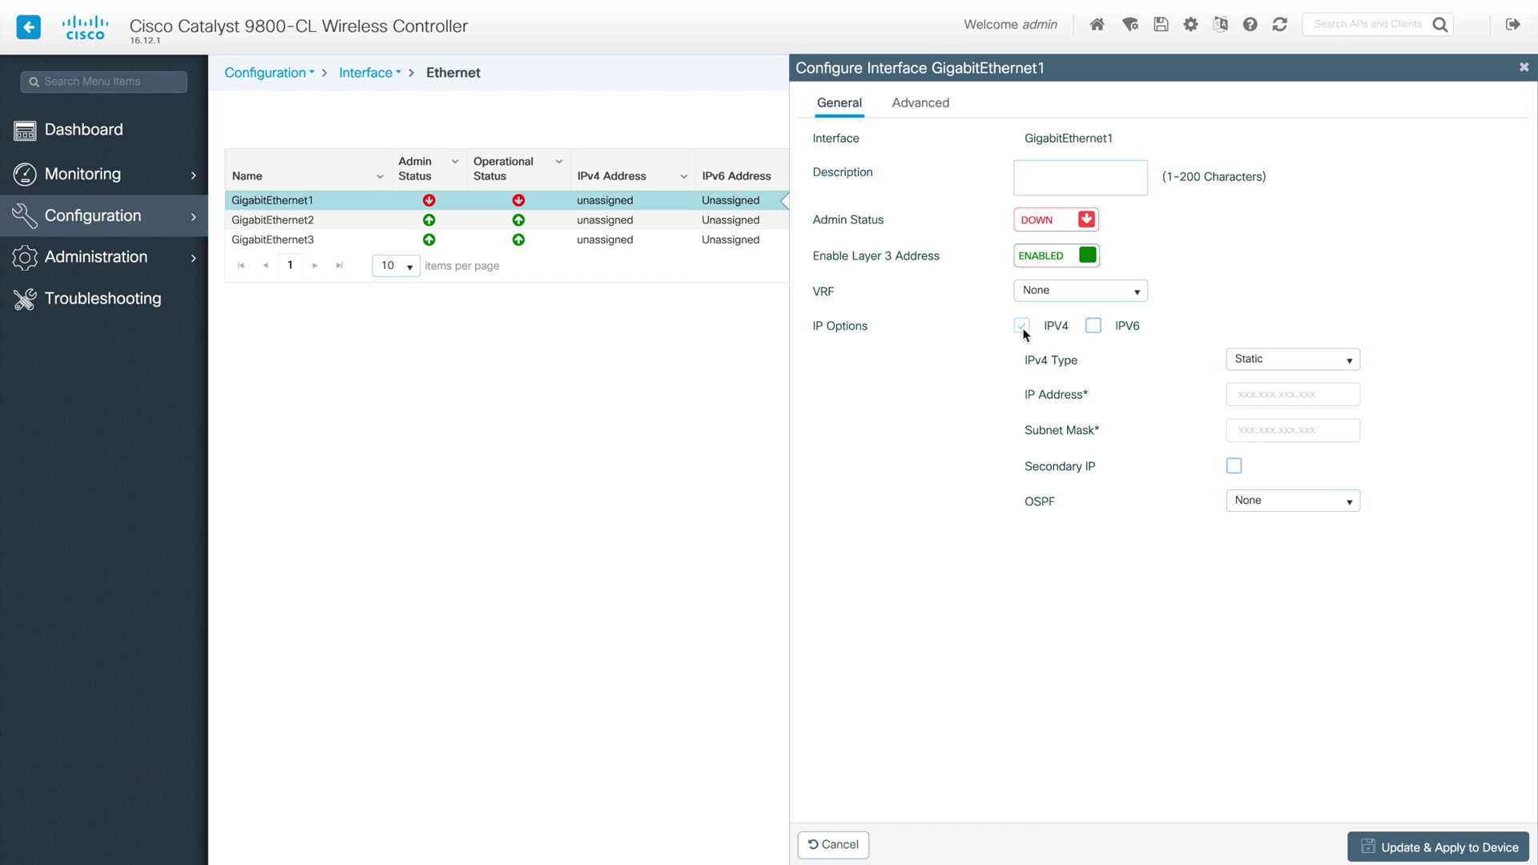
pyautogui.click(1022, 326)
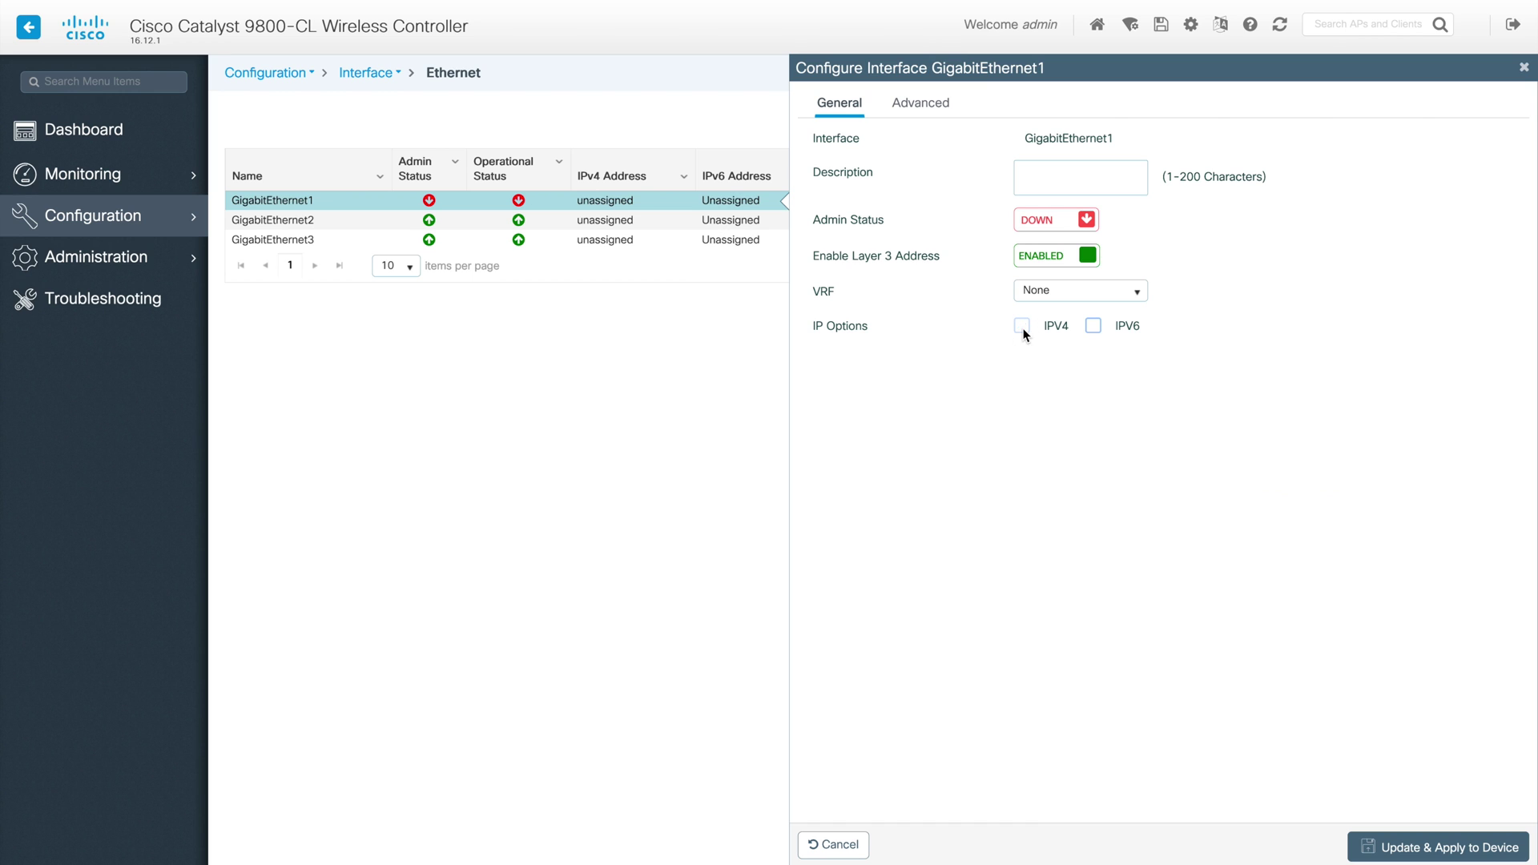
pyautogui.click(913, 104)
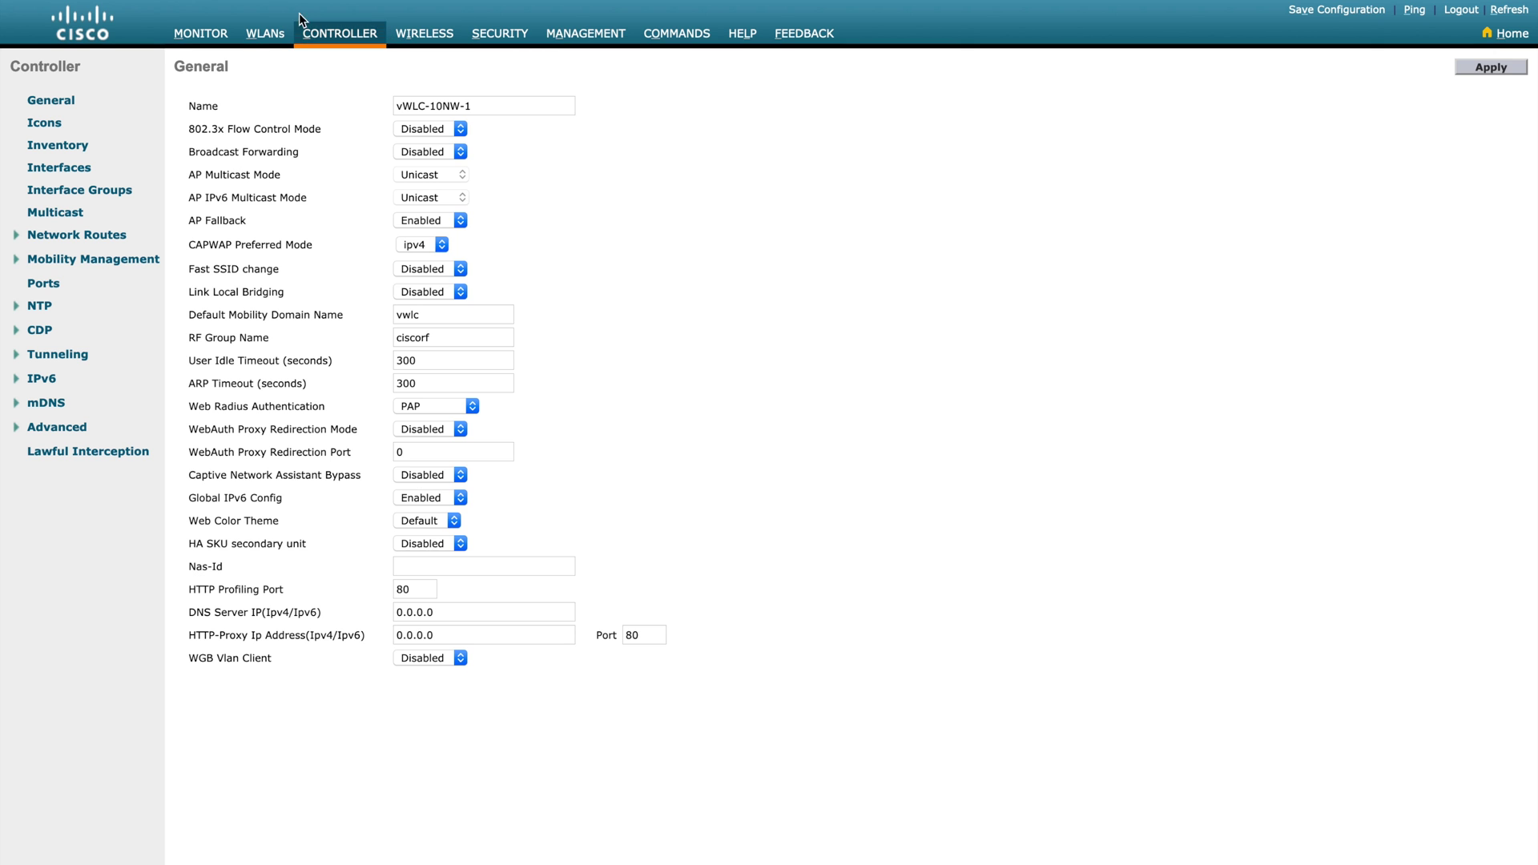
# In the AireOS controller interface, review the management interface settings and the configuration of port 1
pyautogui.click(60, 170)
pyautogui.click(210, 139)
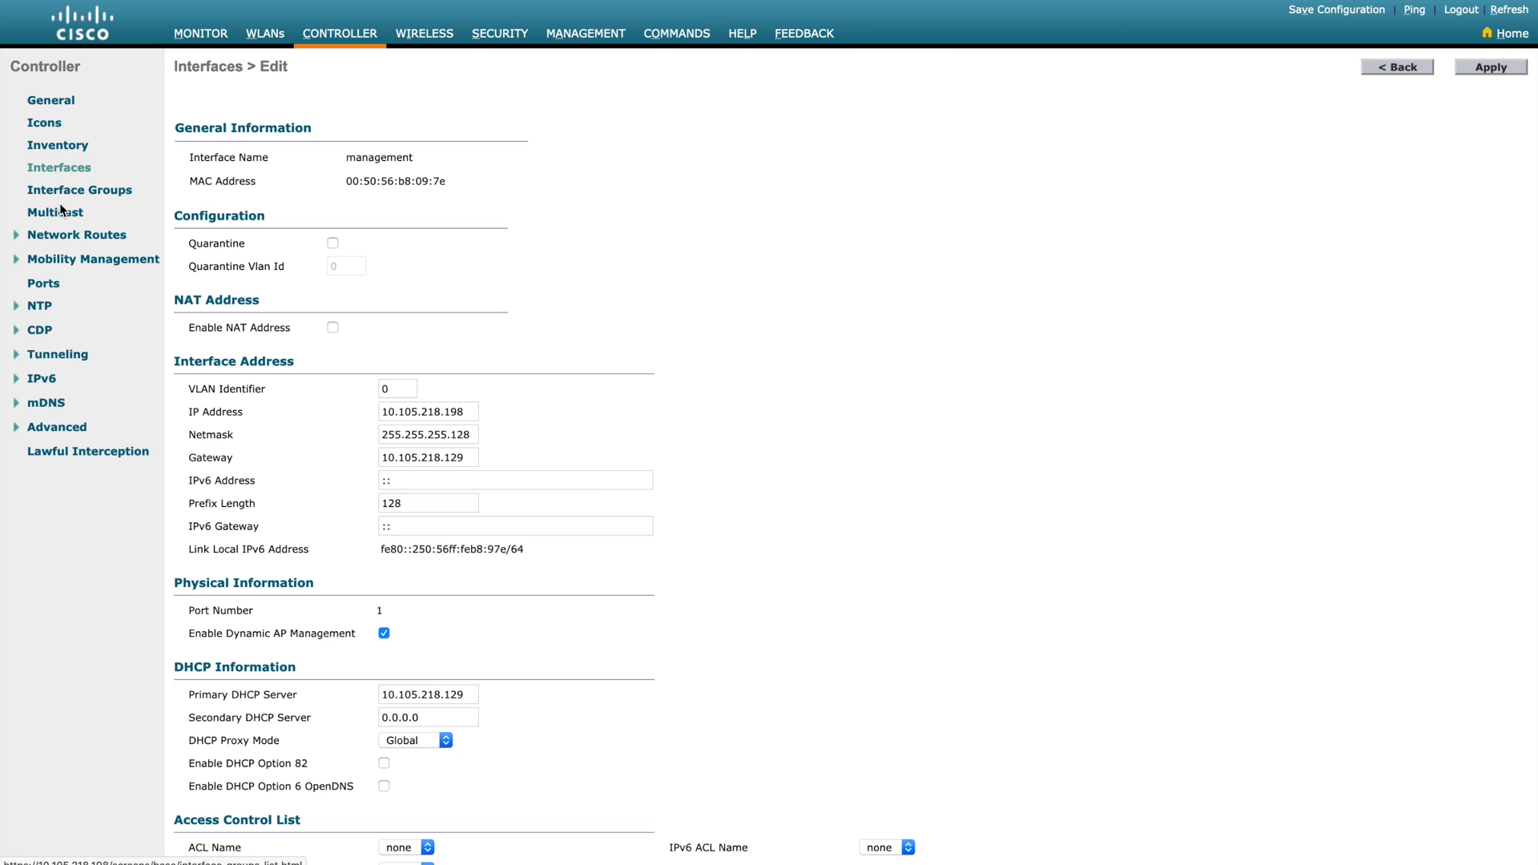
pyautogui.click(48, 288)
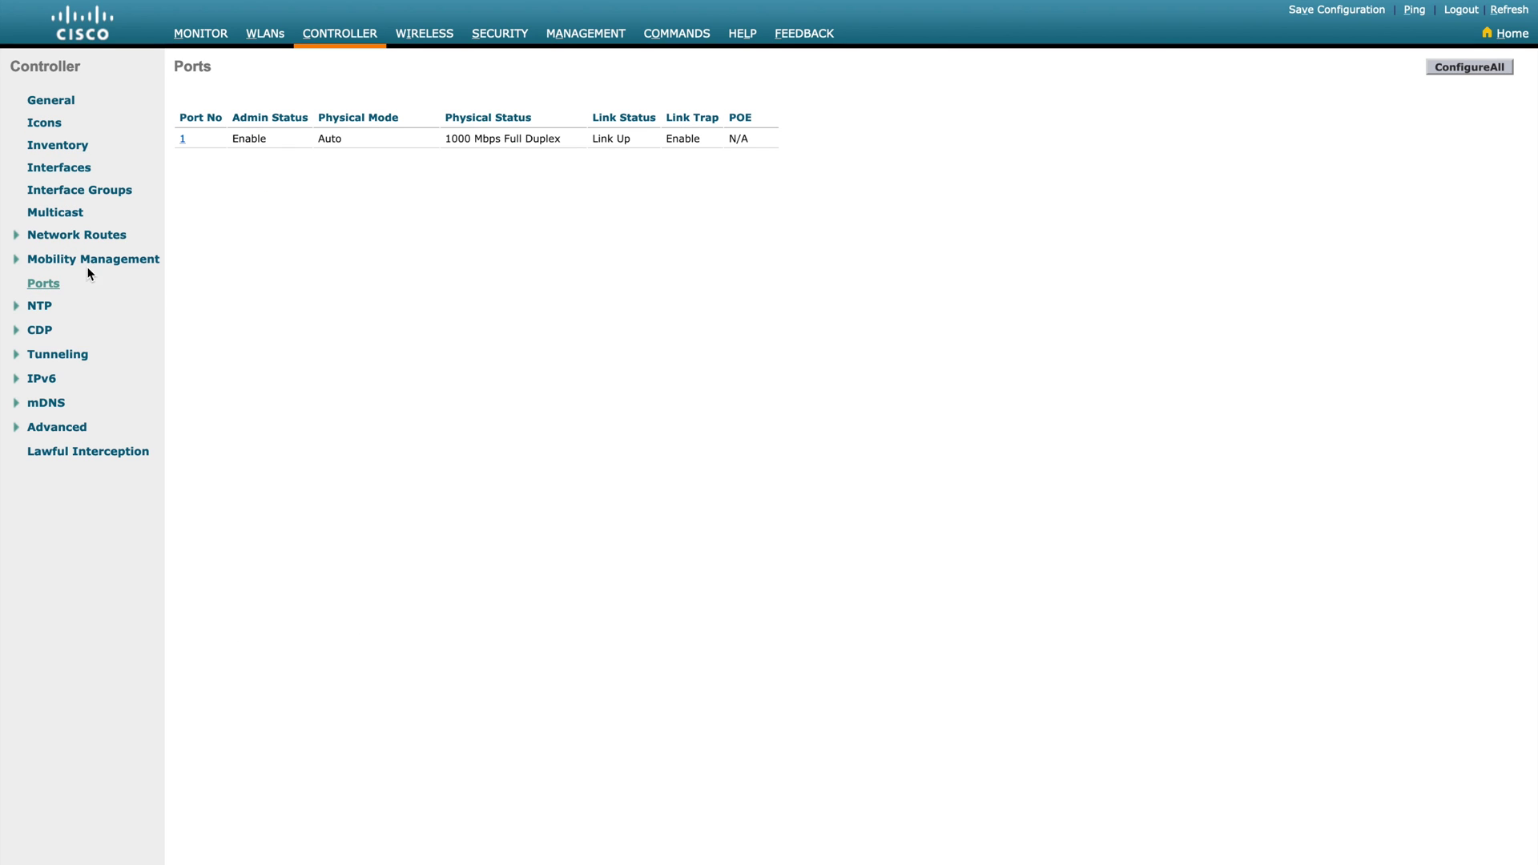
pyautogui.click(183, 143)
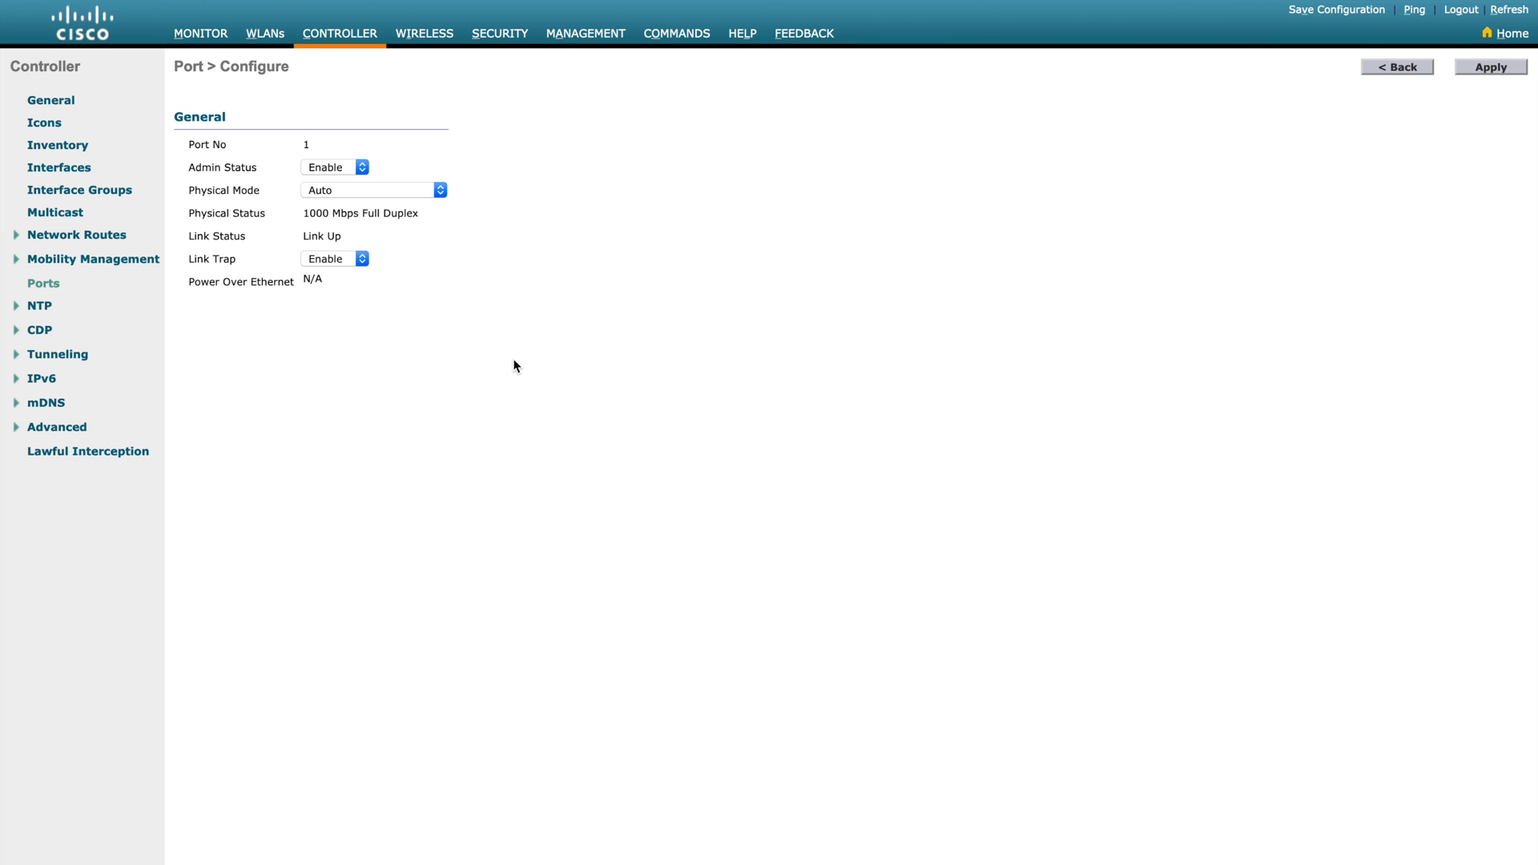
pyautogui.click(60, 168)
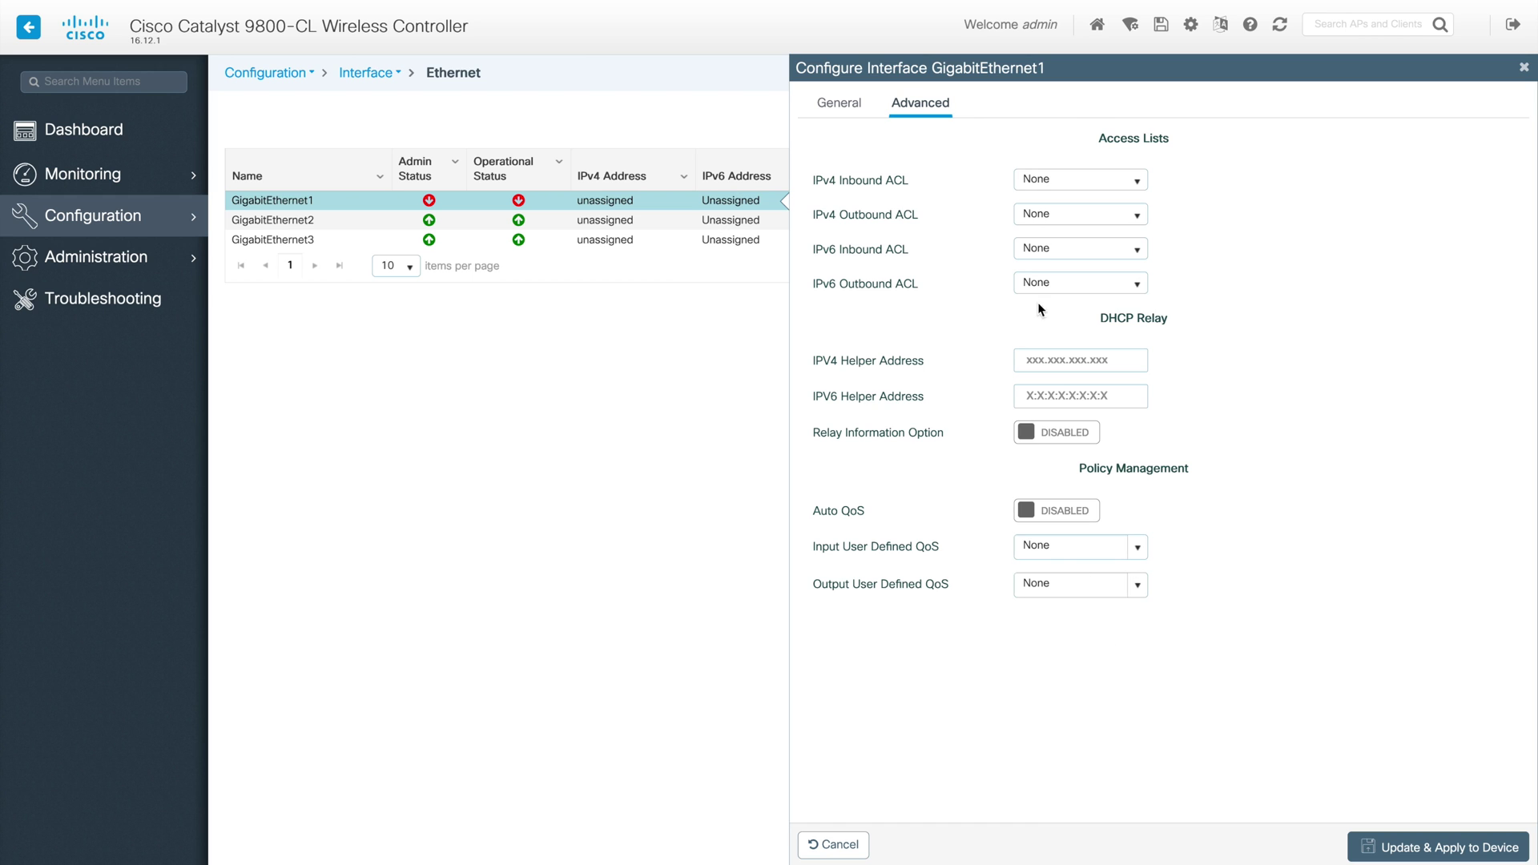
# Back in the Catalyst 9800 controller, close GigabitEthernet1's configuration and review GigabitEthernet2's general and advanced settings
pyautogui.click(839, 103)
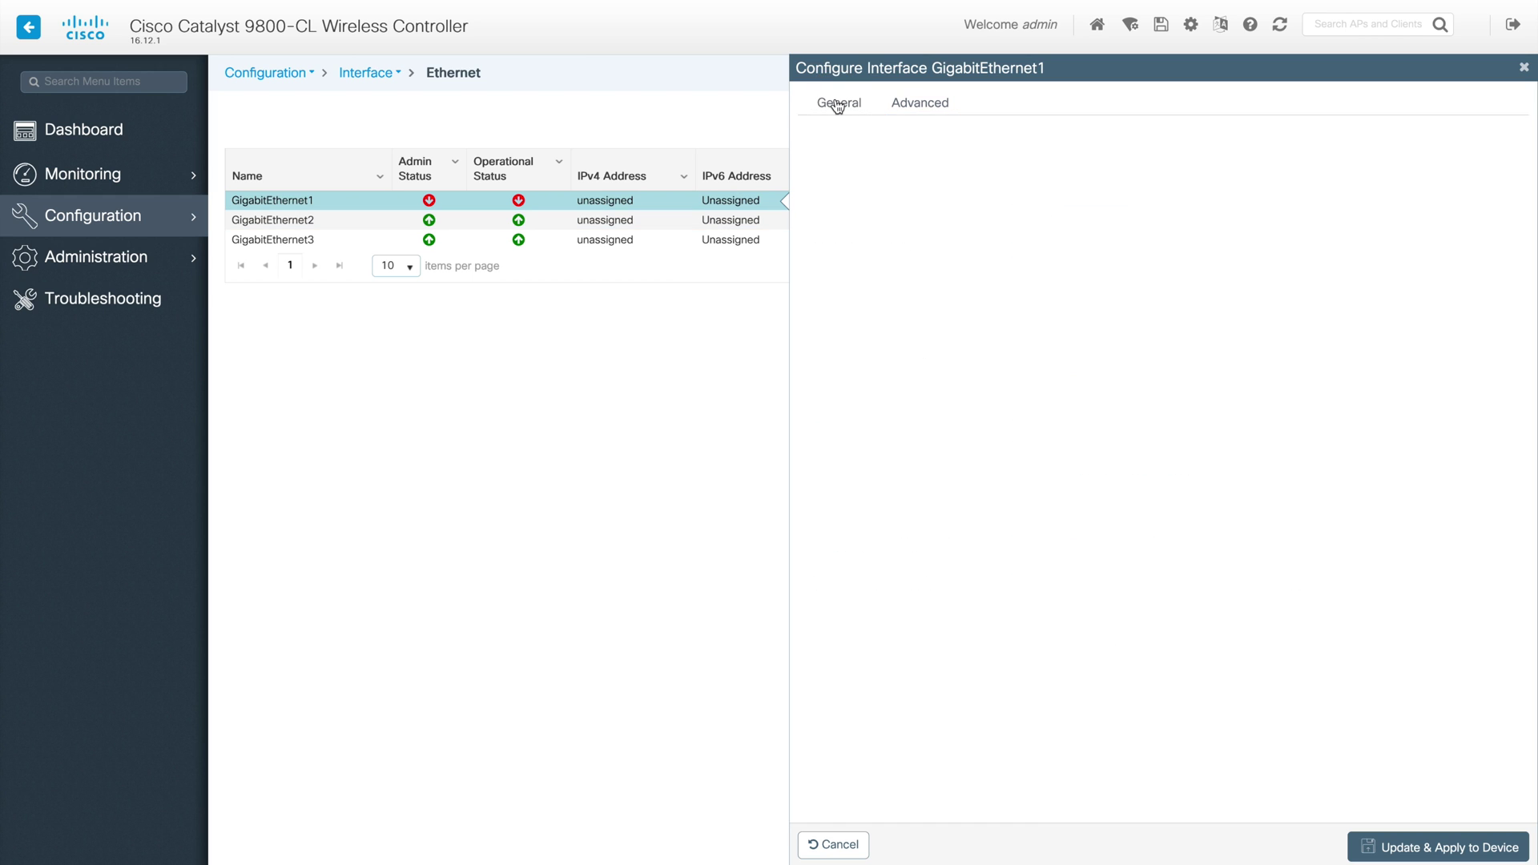
pyautogui.click(1524, 68)
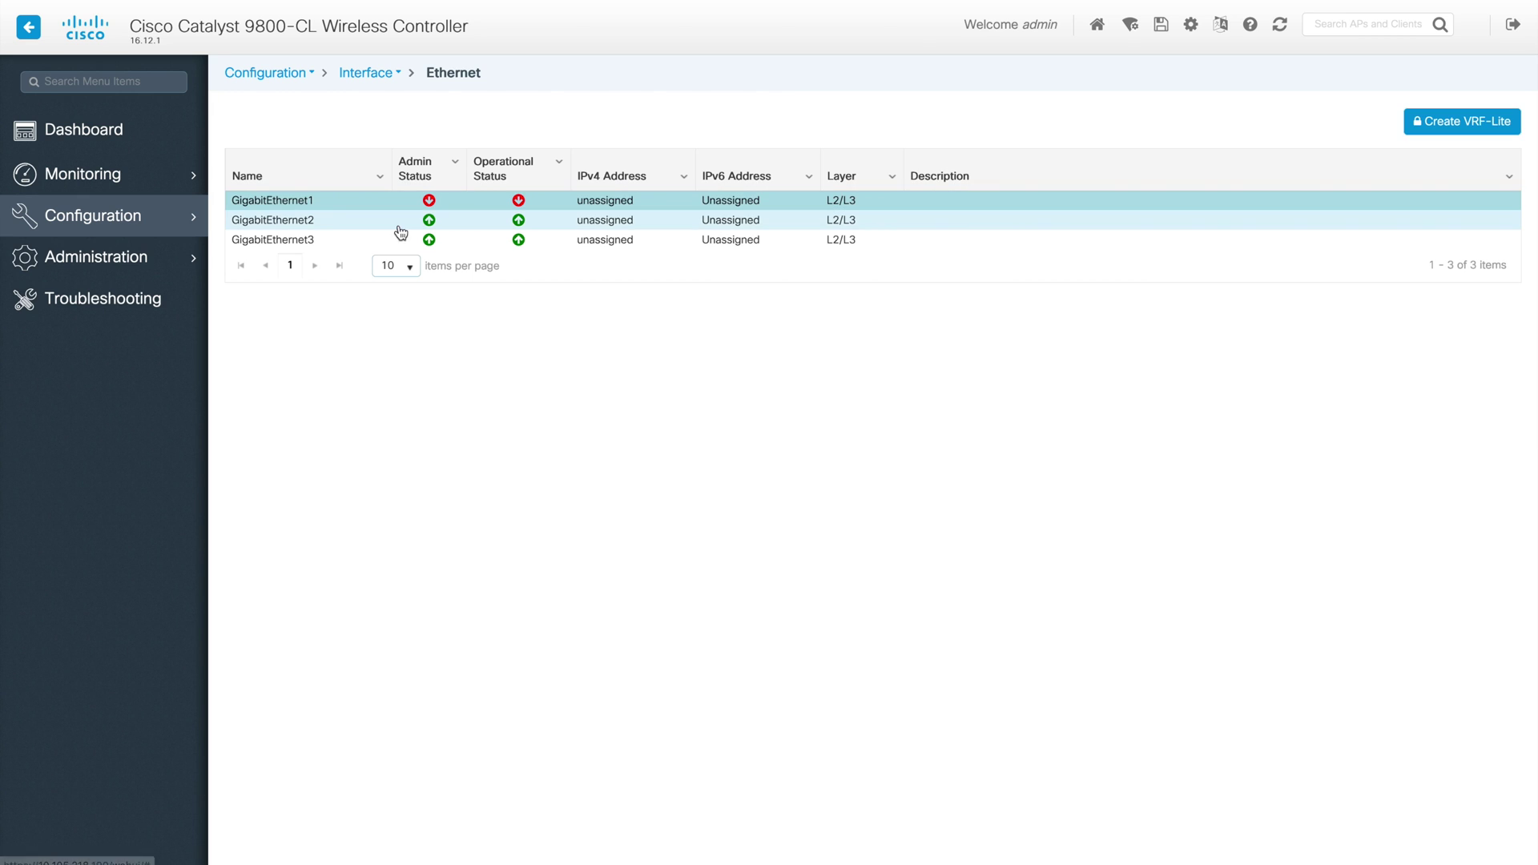
pyautogui.click(335, 222)
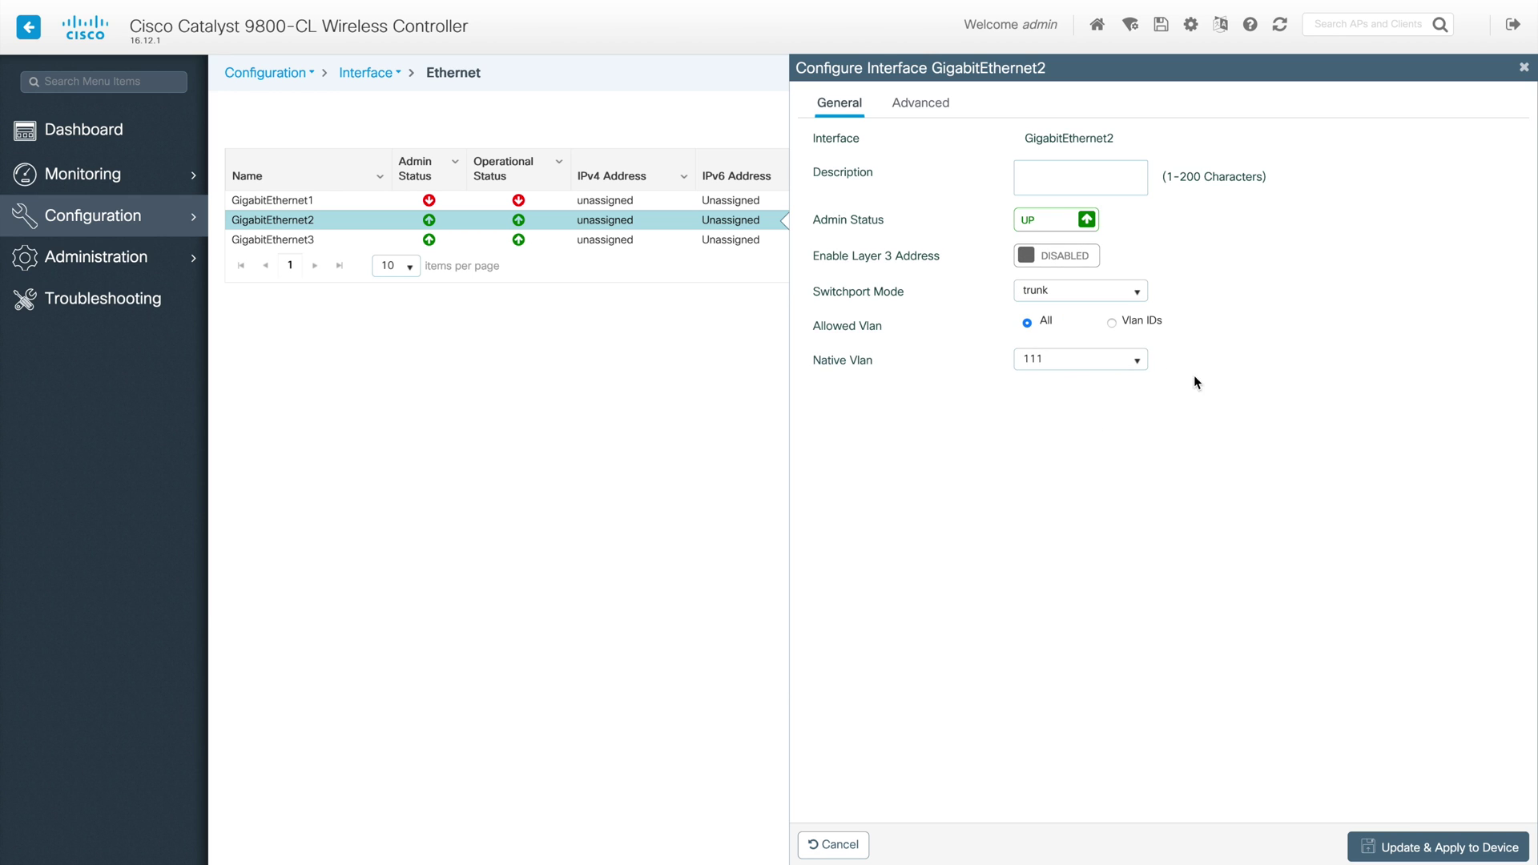
pyautogui.click(1138, 362)
pyautogui.click(1310, 390)
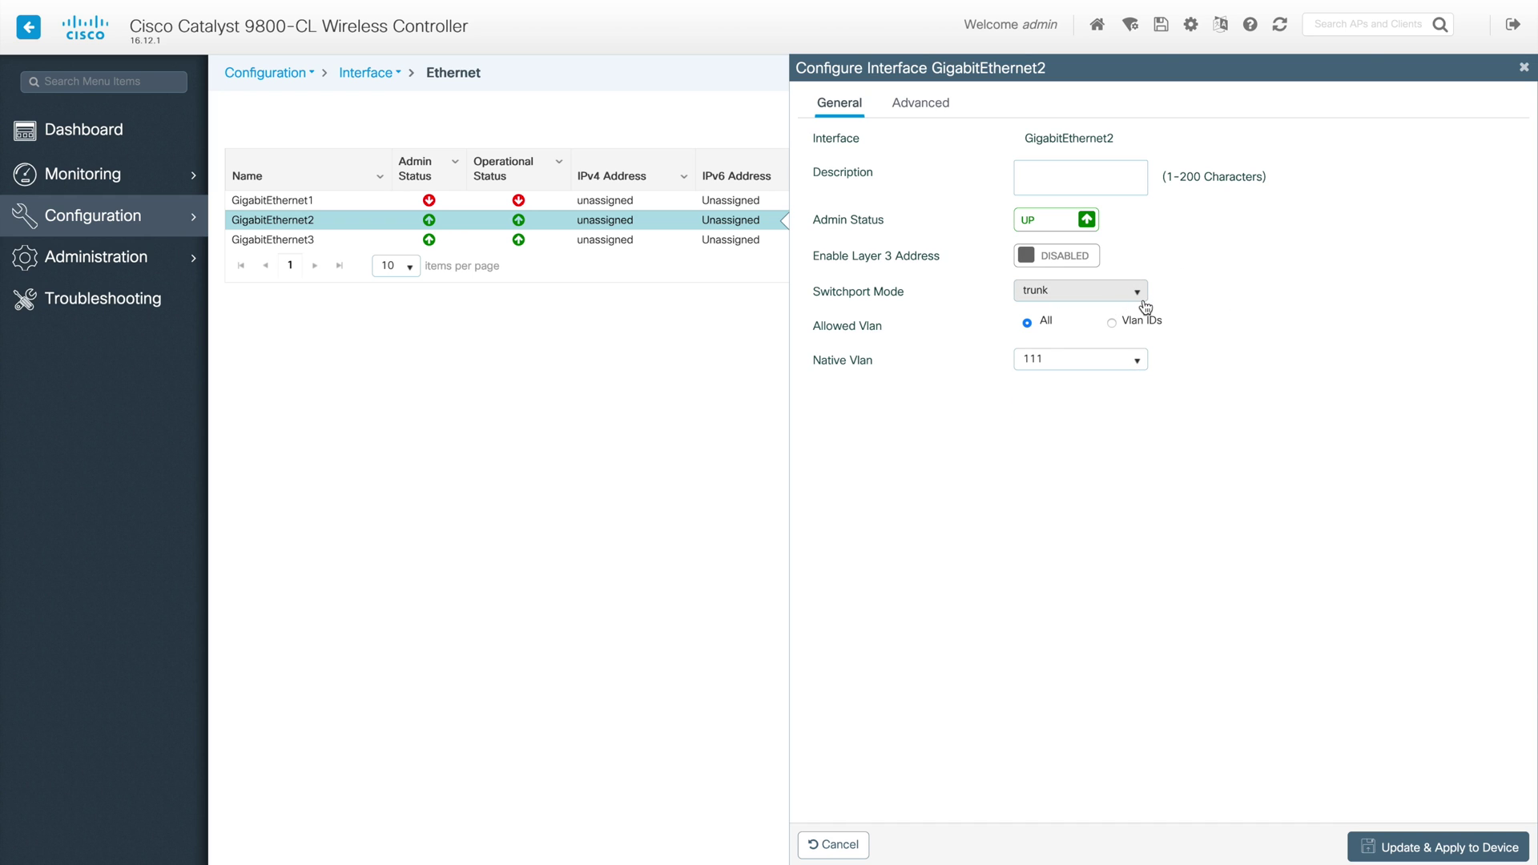
pyautogui.click(913, 110)
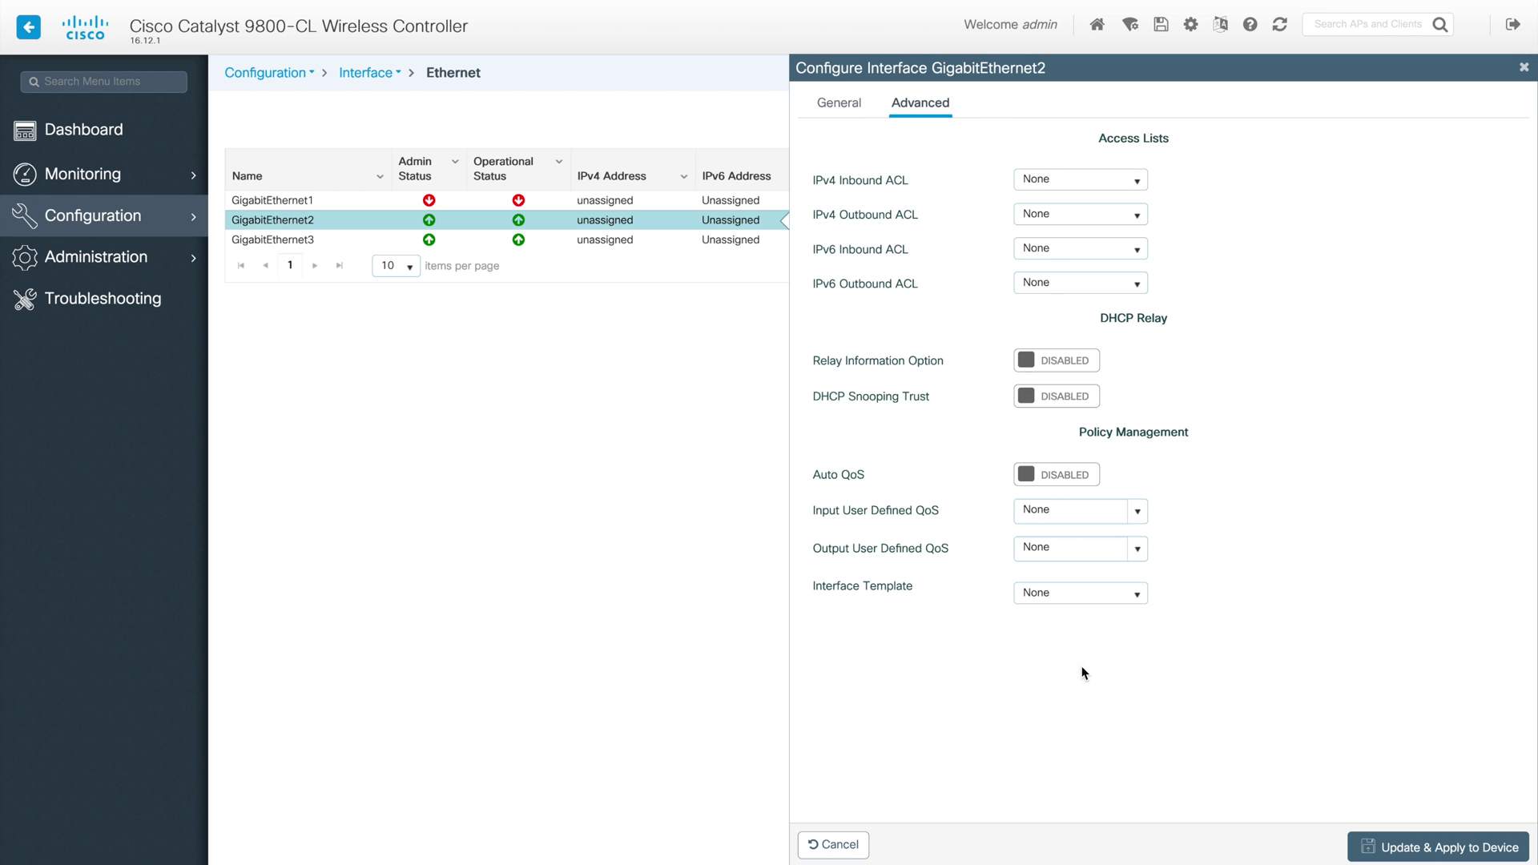
pyautogui.click(837, 115)
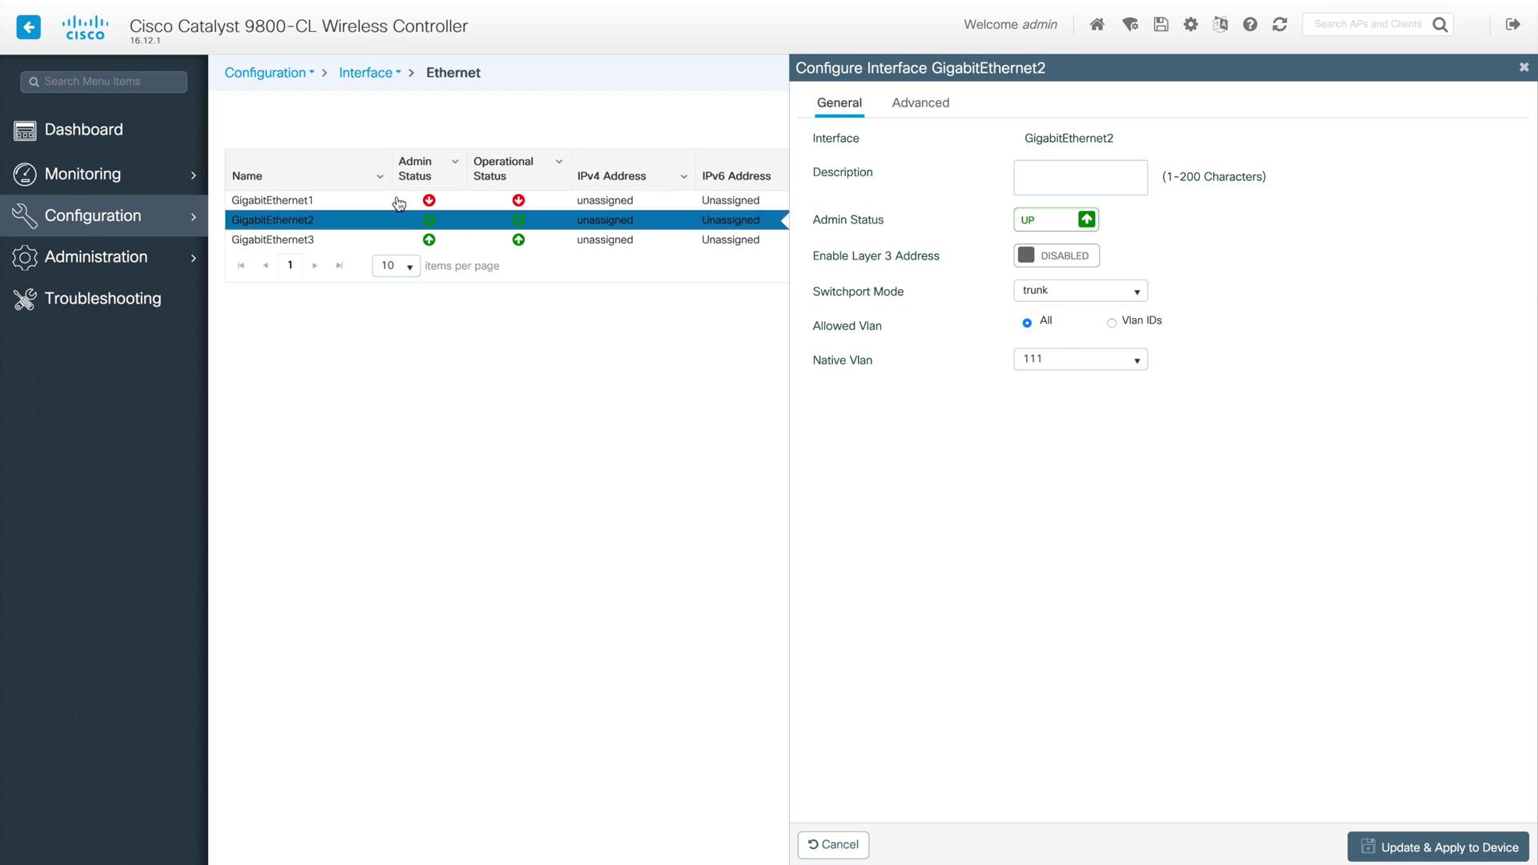
# Try the access switchport mode on GigabitEthernet2 and view the other available modes
pyautogui.click(1094, 304)
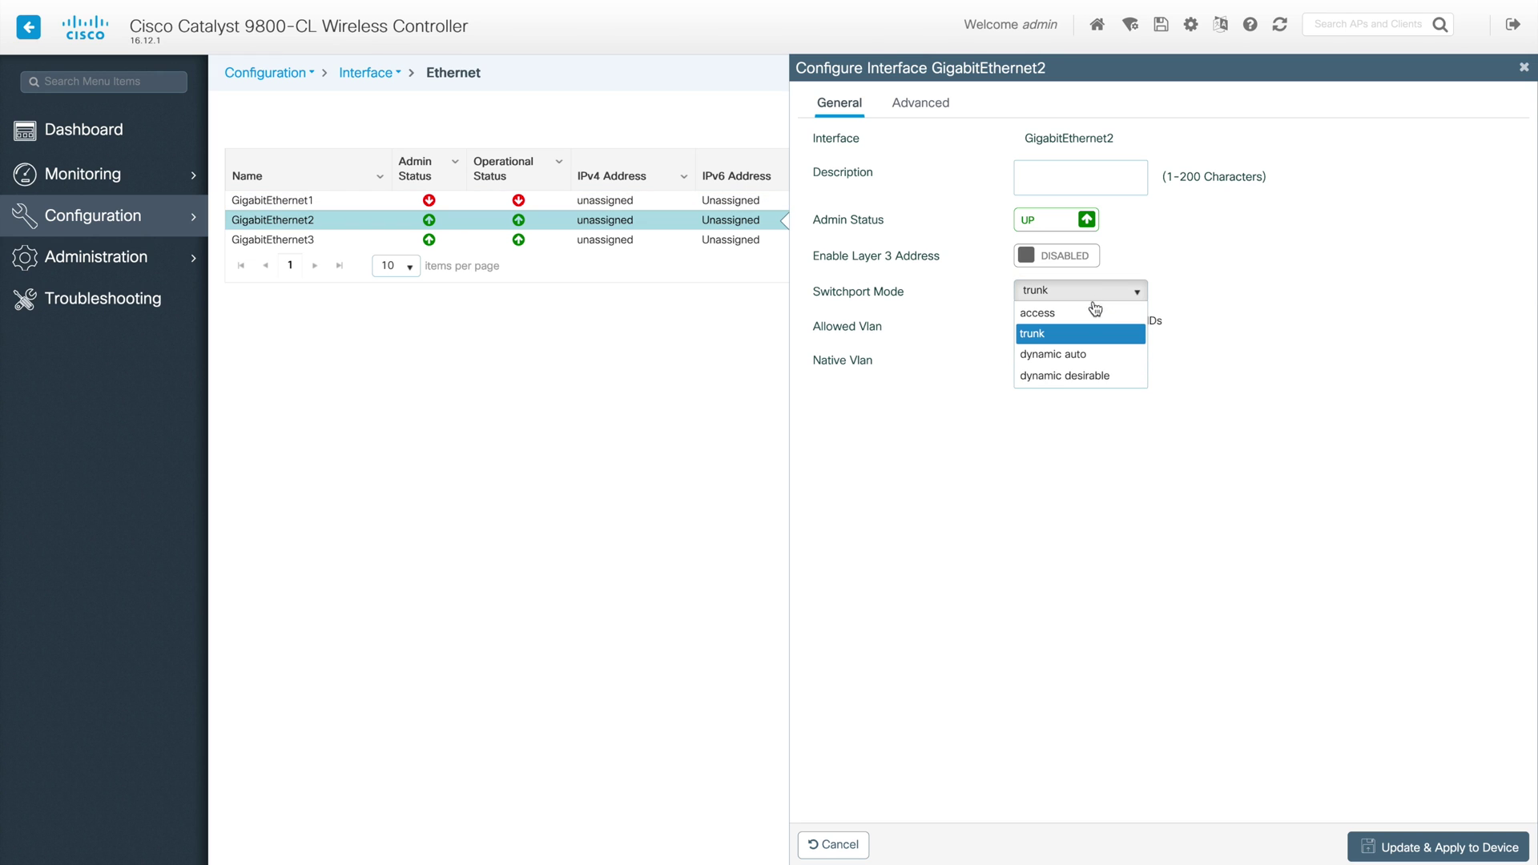
pyautogui.click(1067, 313)
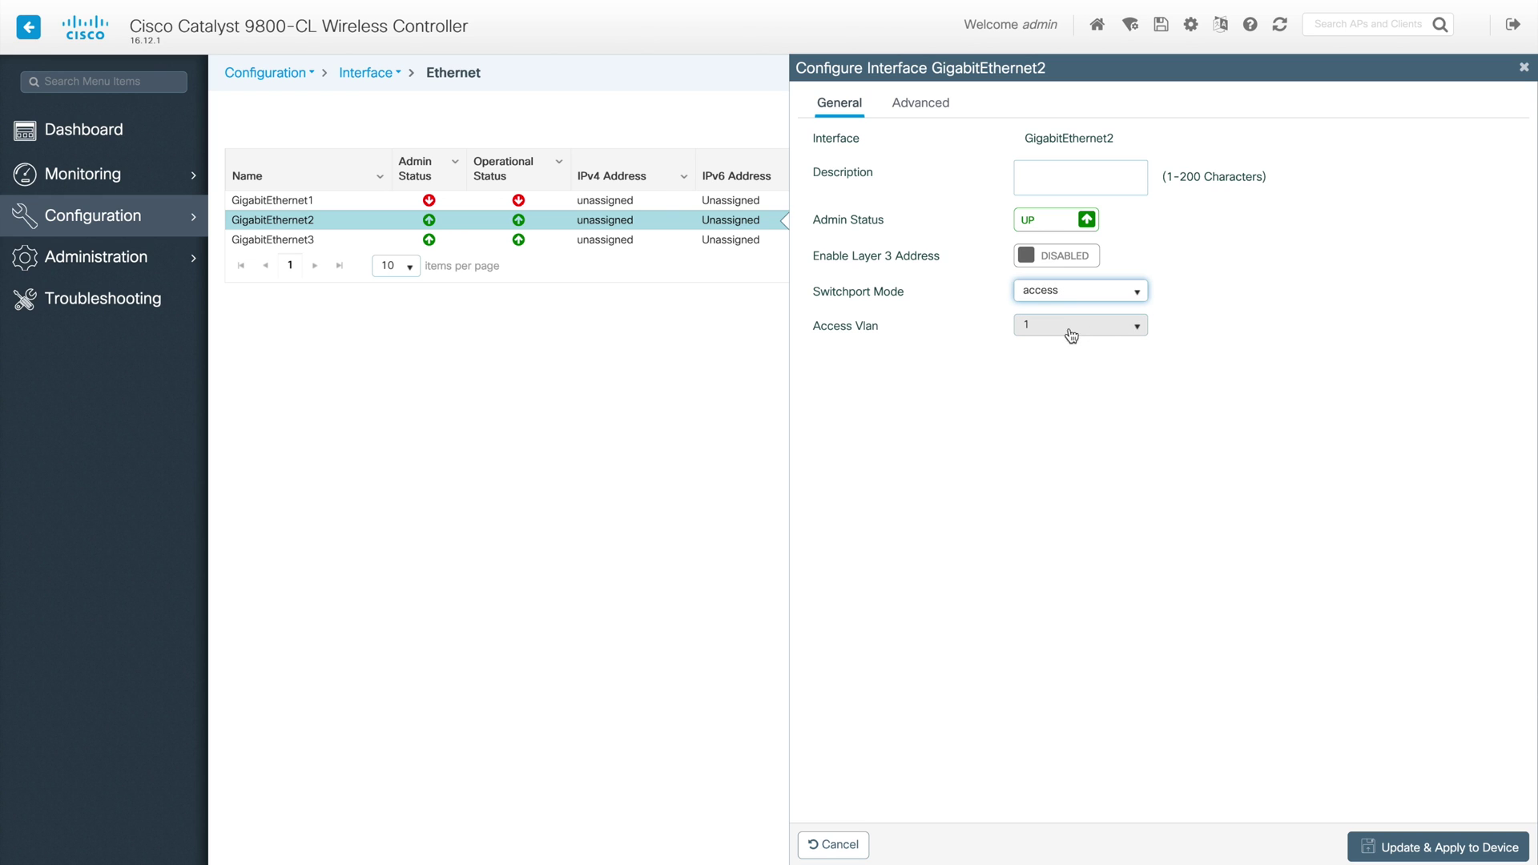
pyautogui.click(1145, 293)
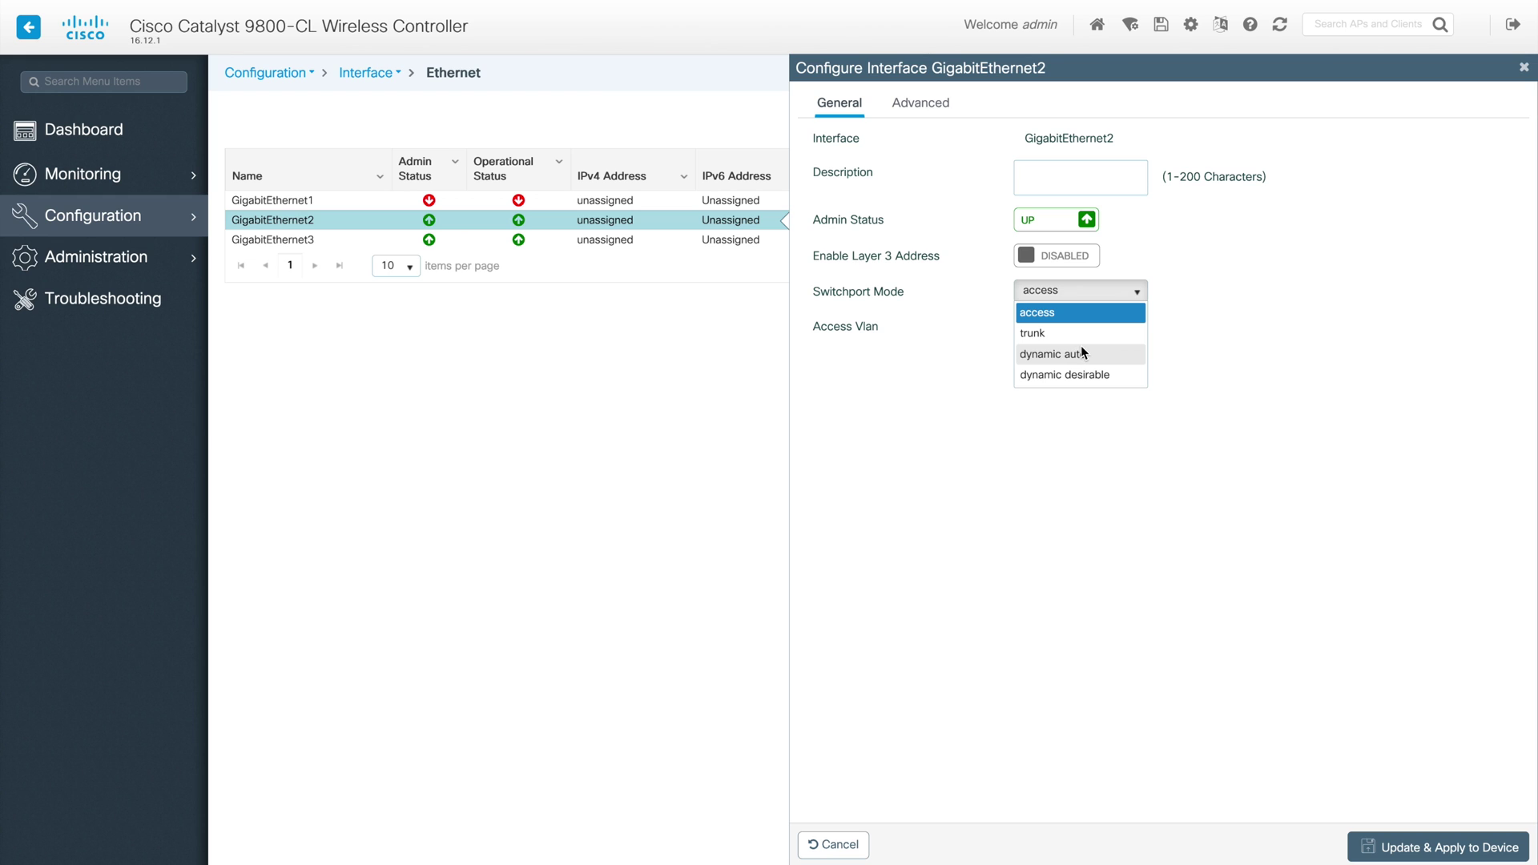
pyautogui.click(1297, 343)
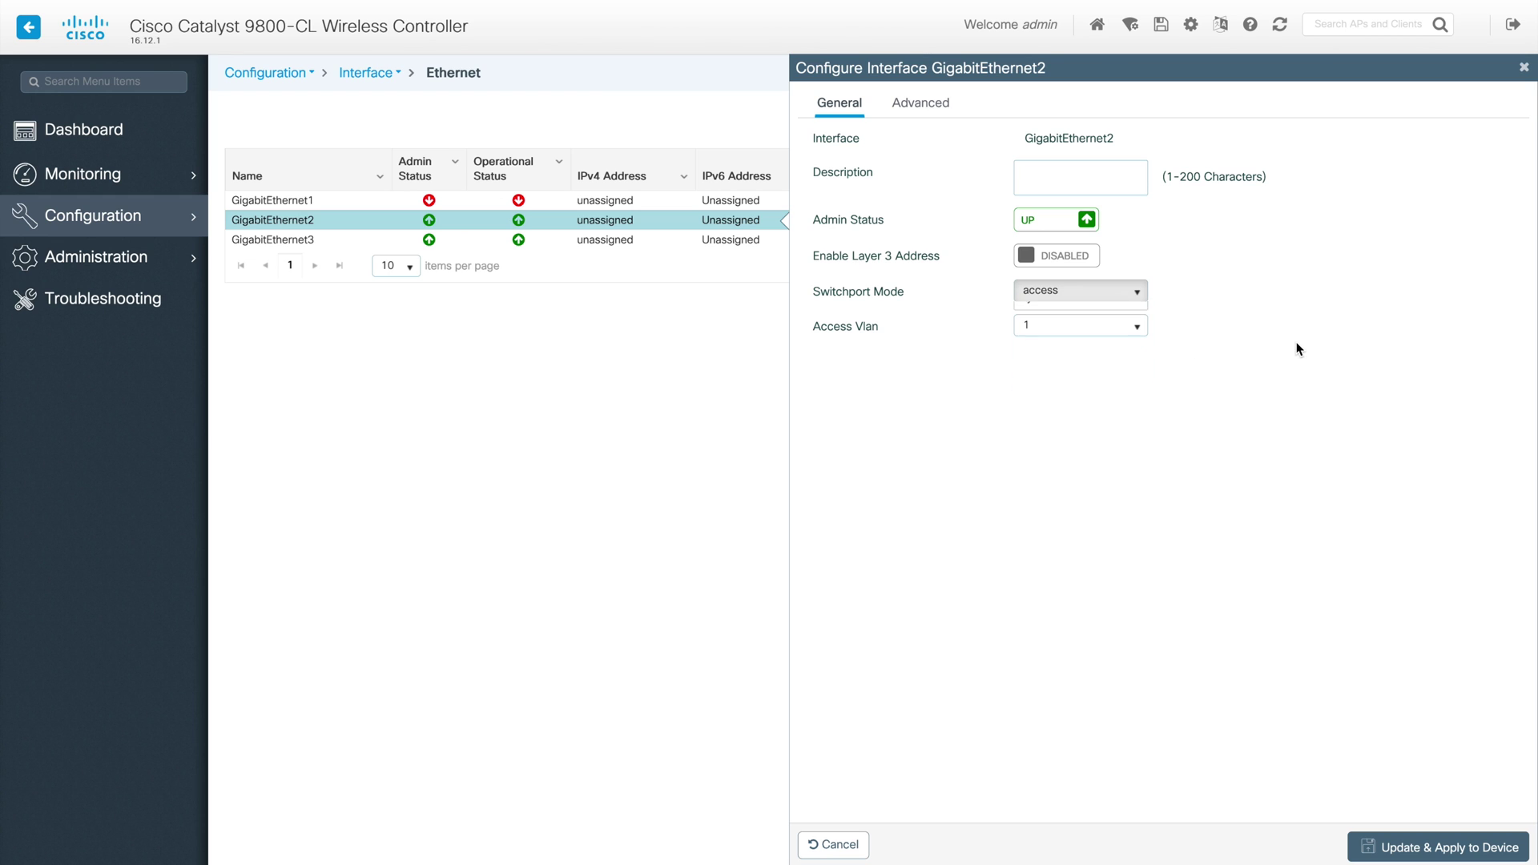
# Try GigabitEthernet2 with its Layer 3 address enabled and disabled, and cancel the interface changes
pyautogui.click(1063, 256)
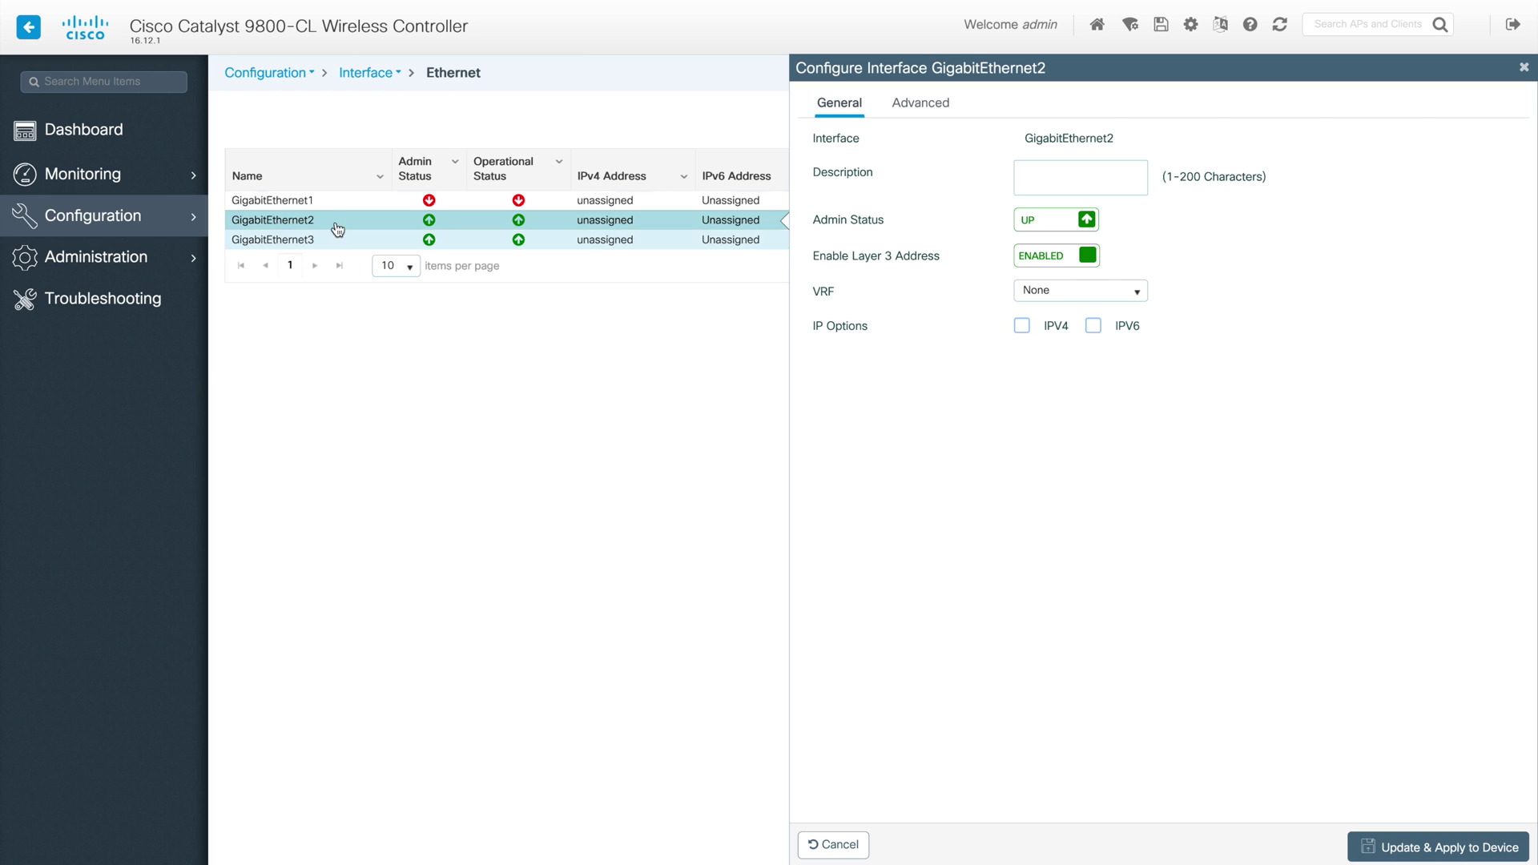
pyautogui.click(1082, 264)
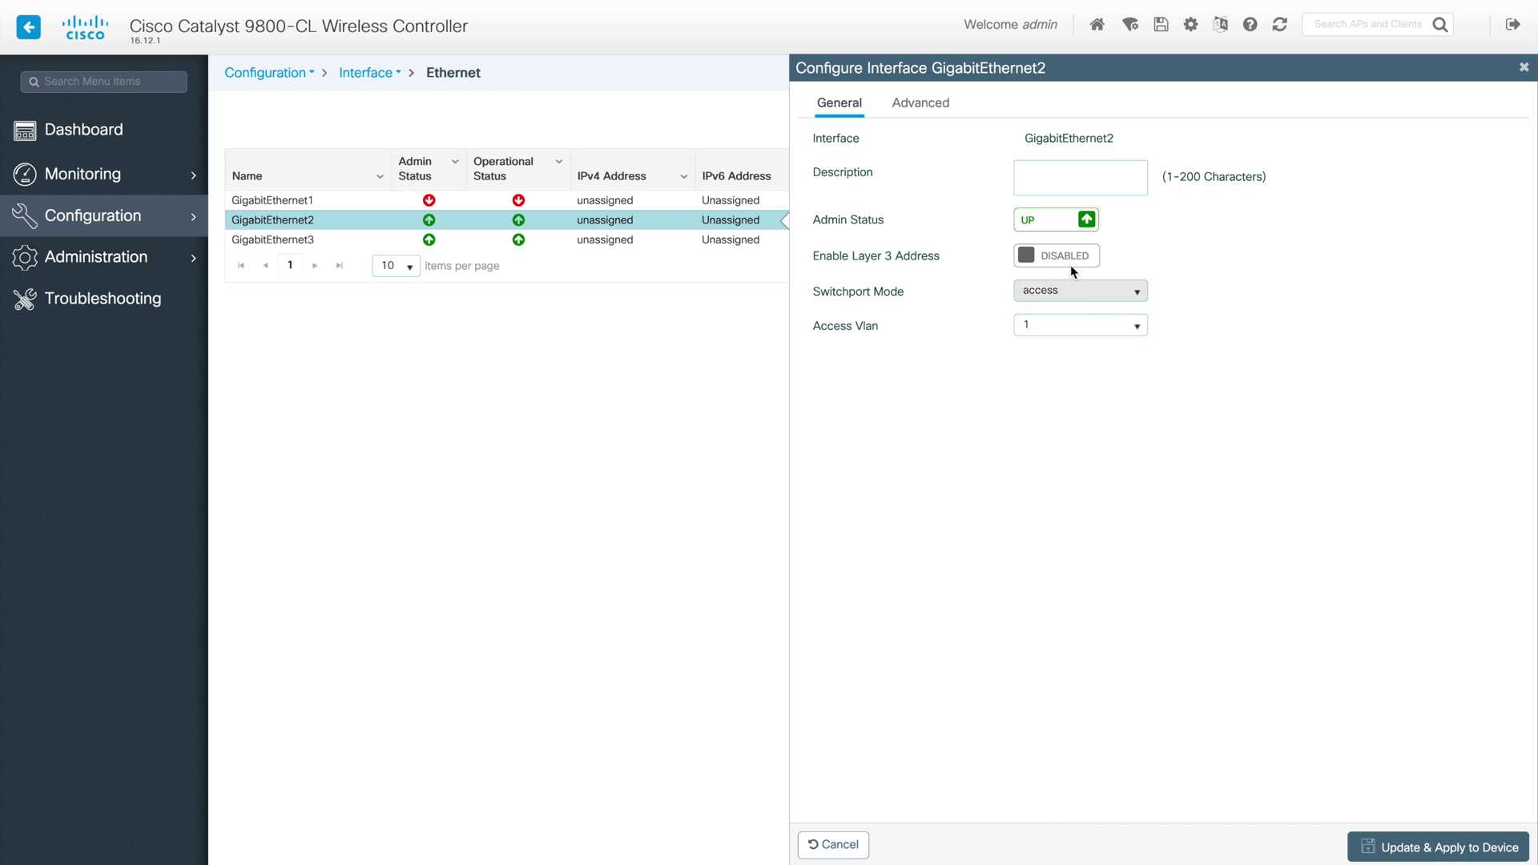
pyautogui.click(1098, 293)
pyautogui.click(1266, 310)
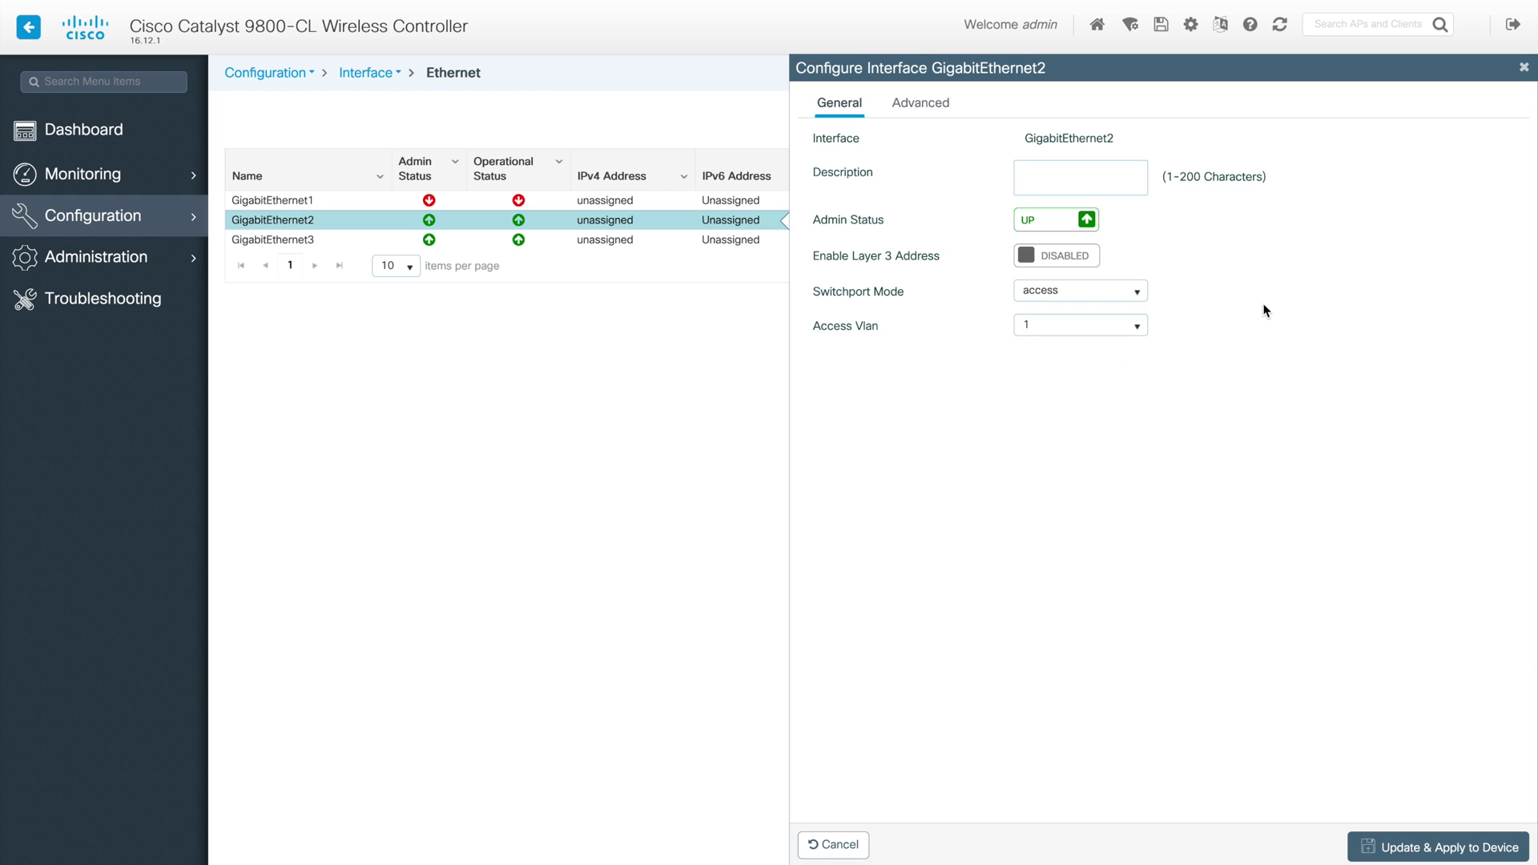
pyautogui.click(1058, 258)
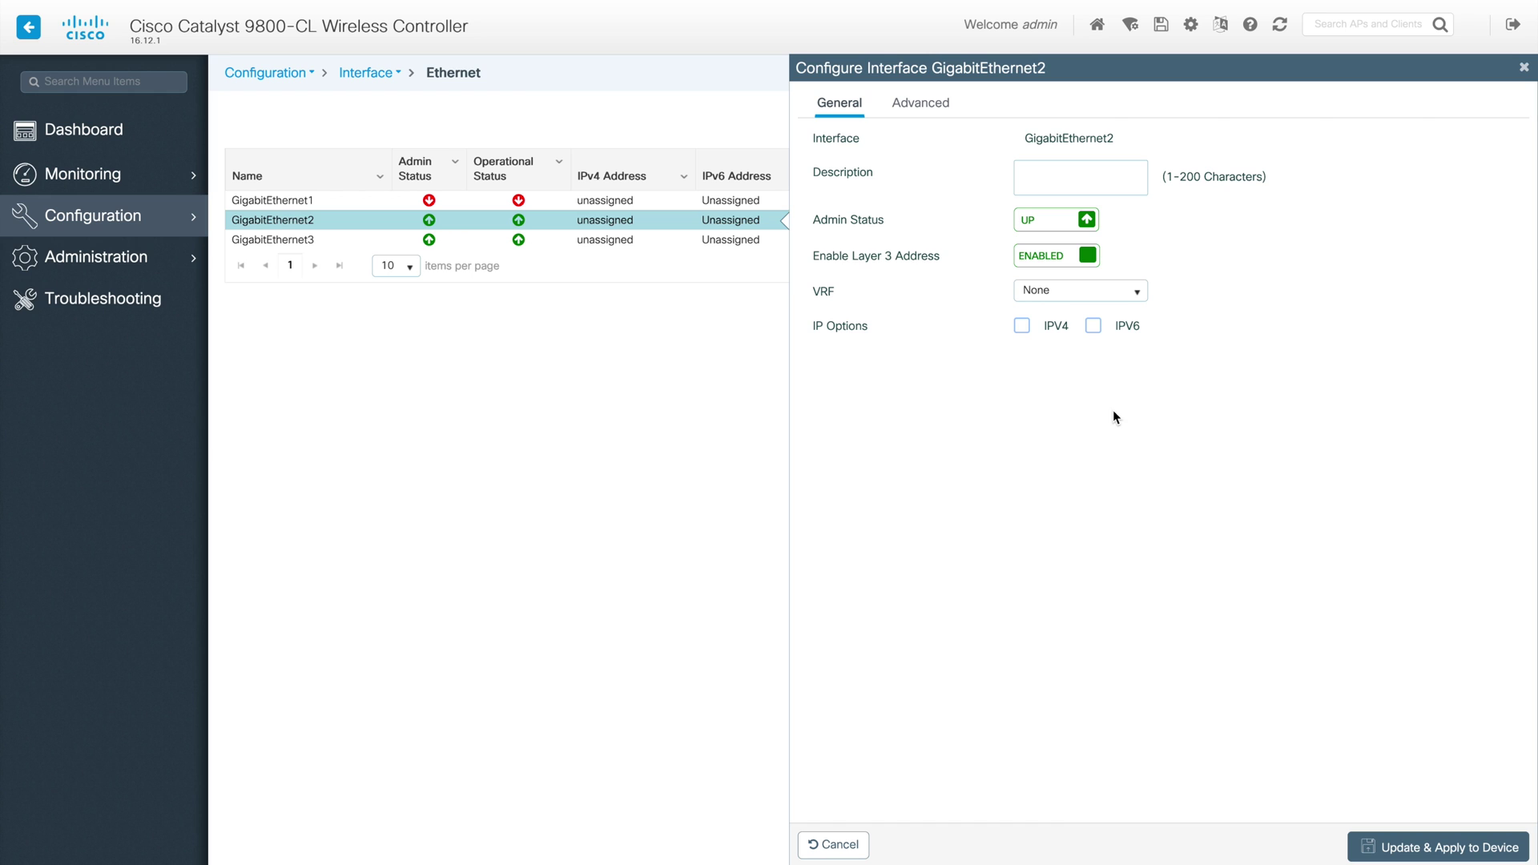
pyautogui.click(849, 853)
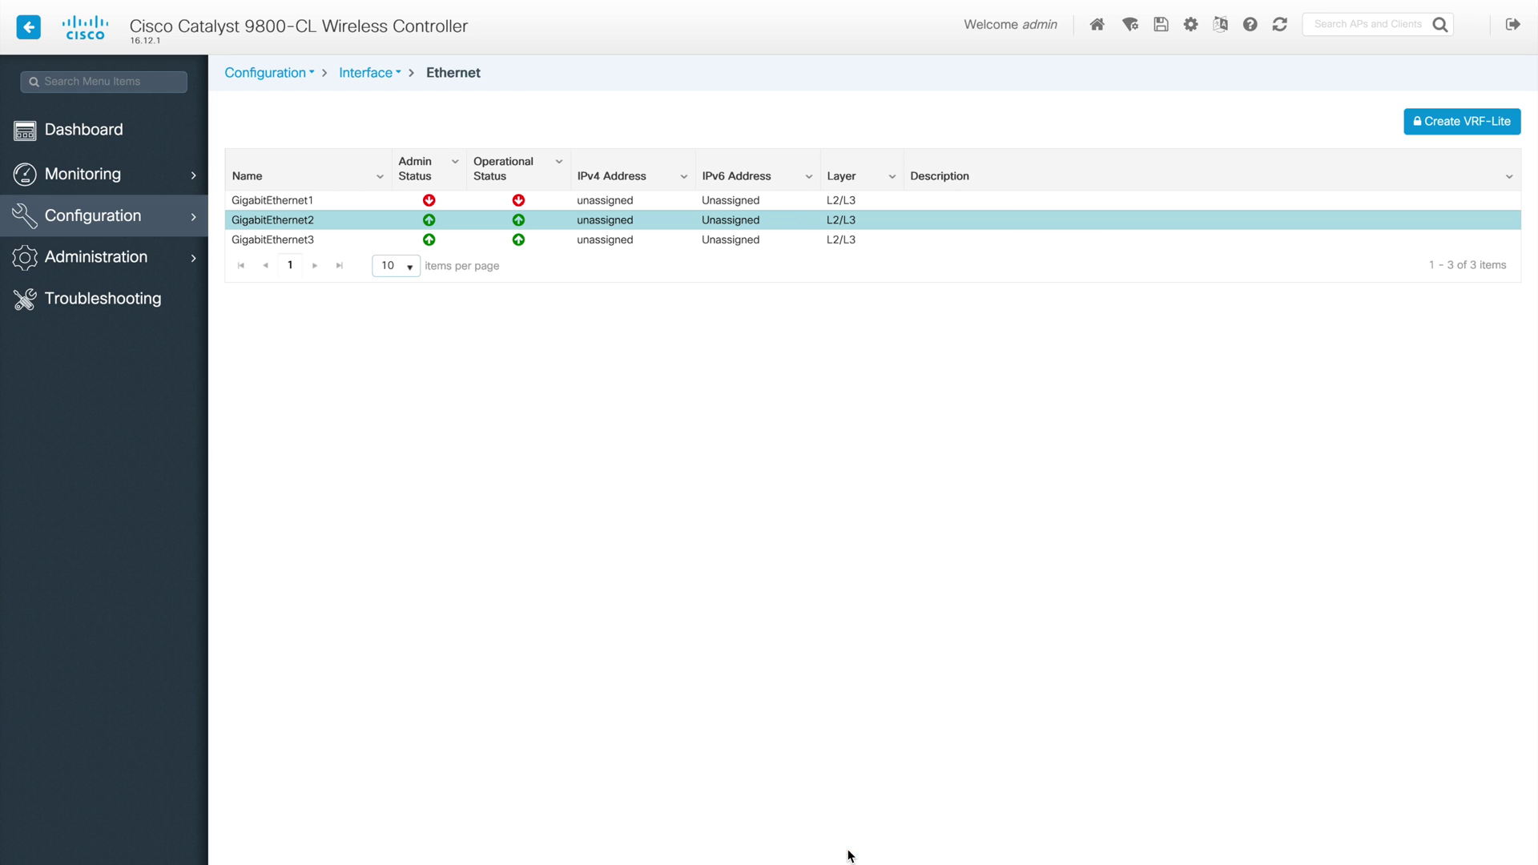
# Review the general settings of GigabitEthernet3 and close its configuration without changes
pyautogui.click(507, 242)
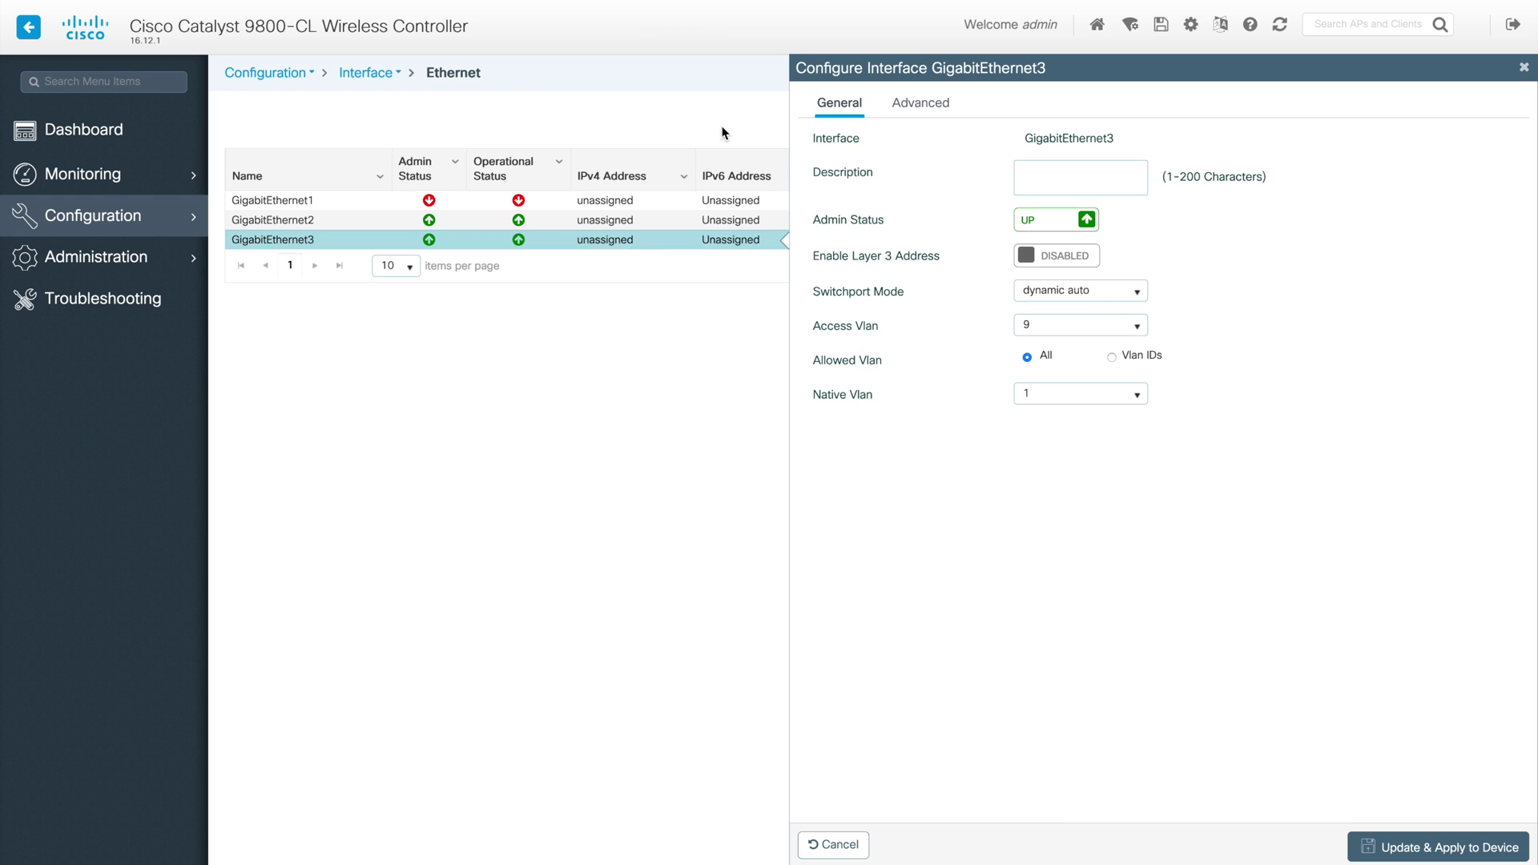
pyautogui.click(1525, 72)
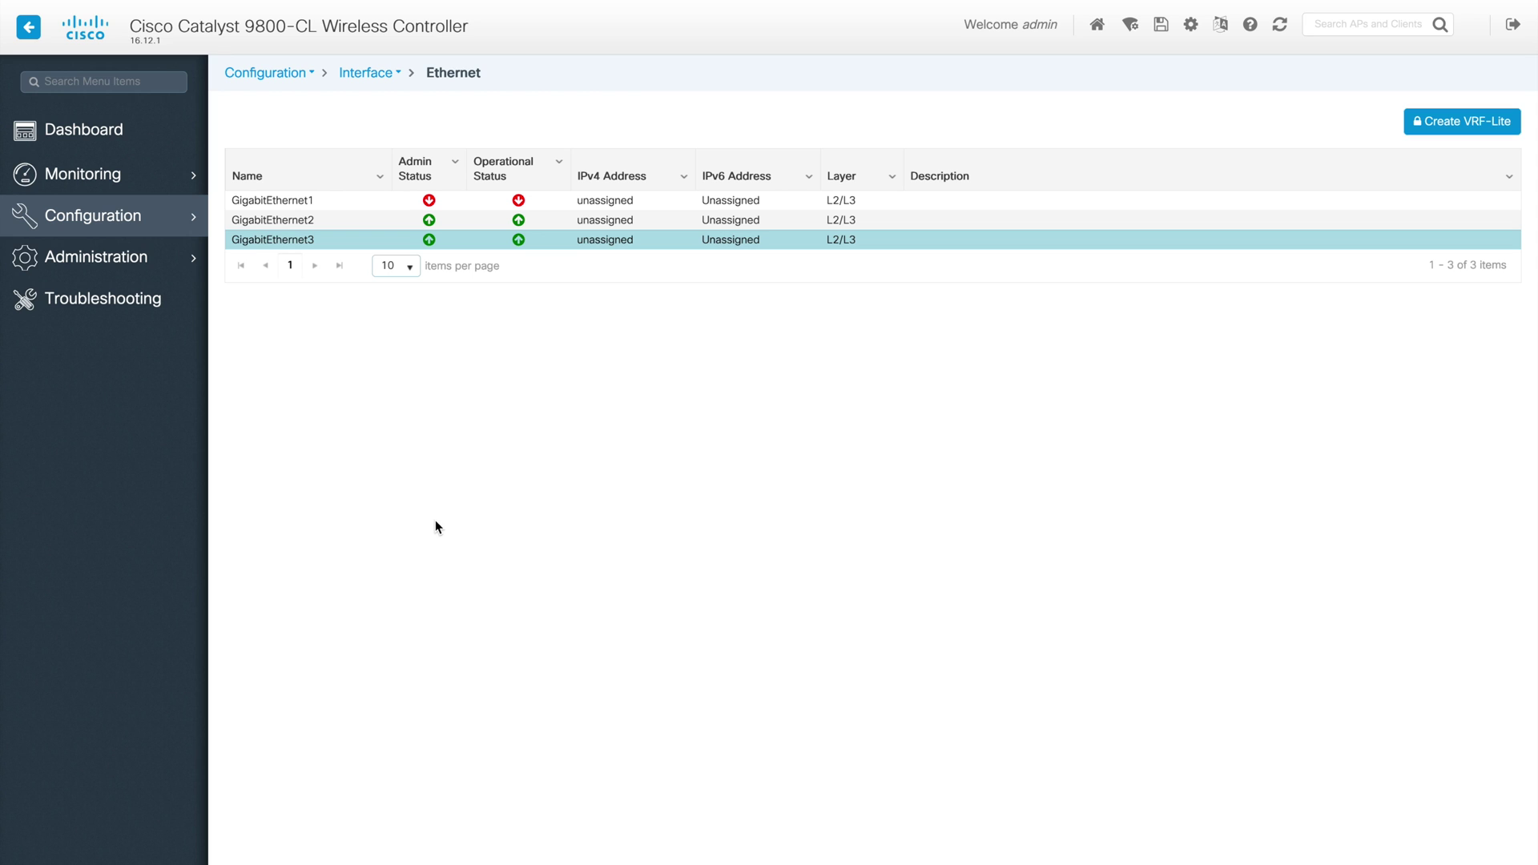
# Revisit the logical interfaces and review the wireless management interface list
pyautogui.moveTo(368, 72)
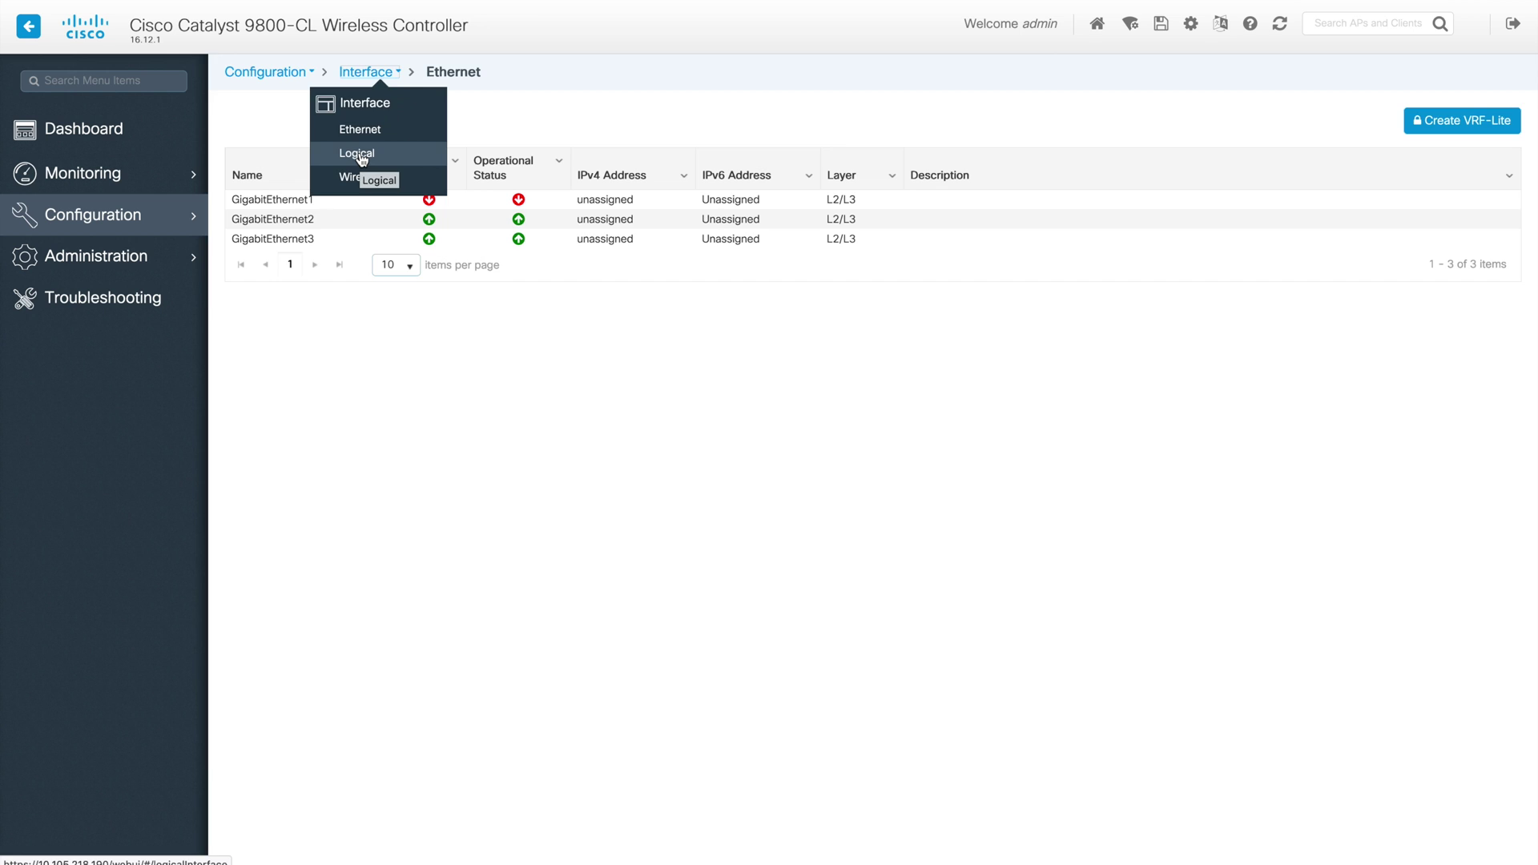
pyautogui.click(356, 154)
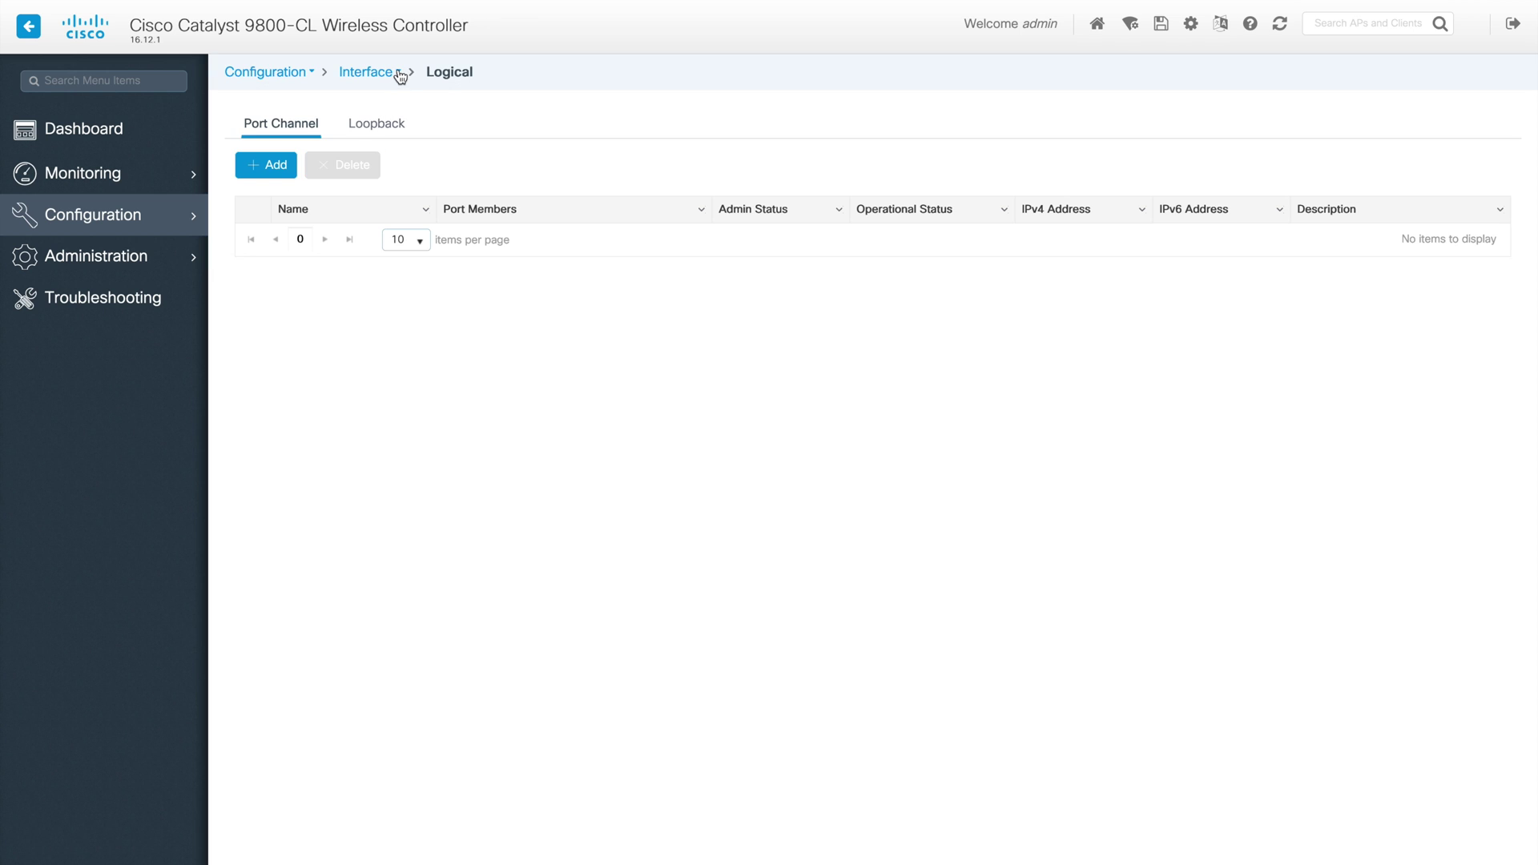
pyautogui.moveTo(398, 72)
pyautogui.click(358, 168)
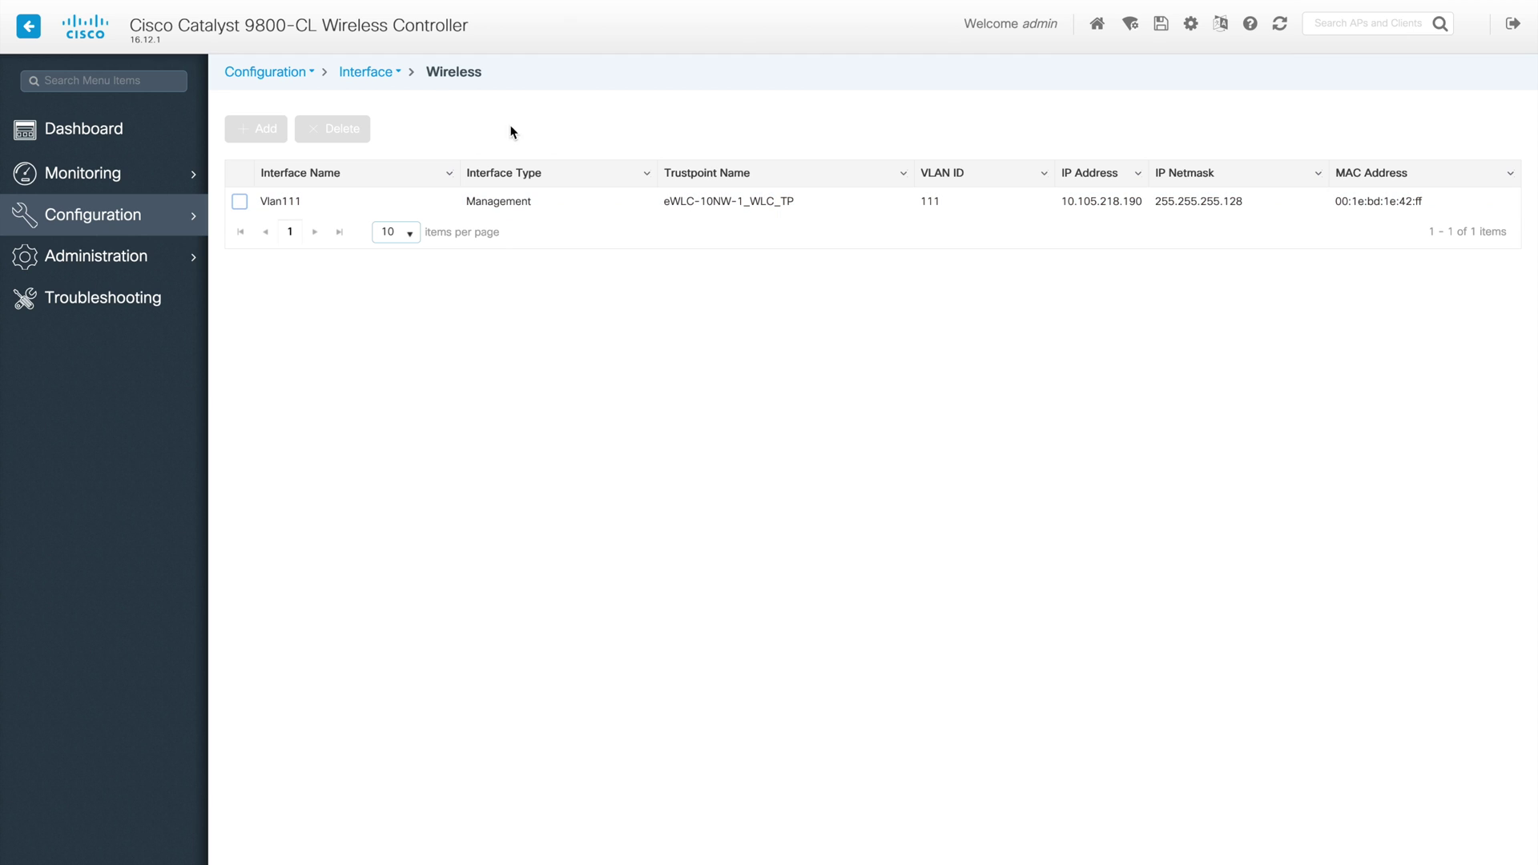
pyautogui.click(399, 73)
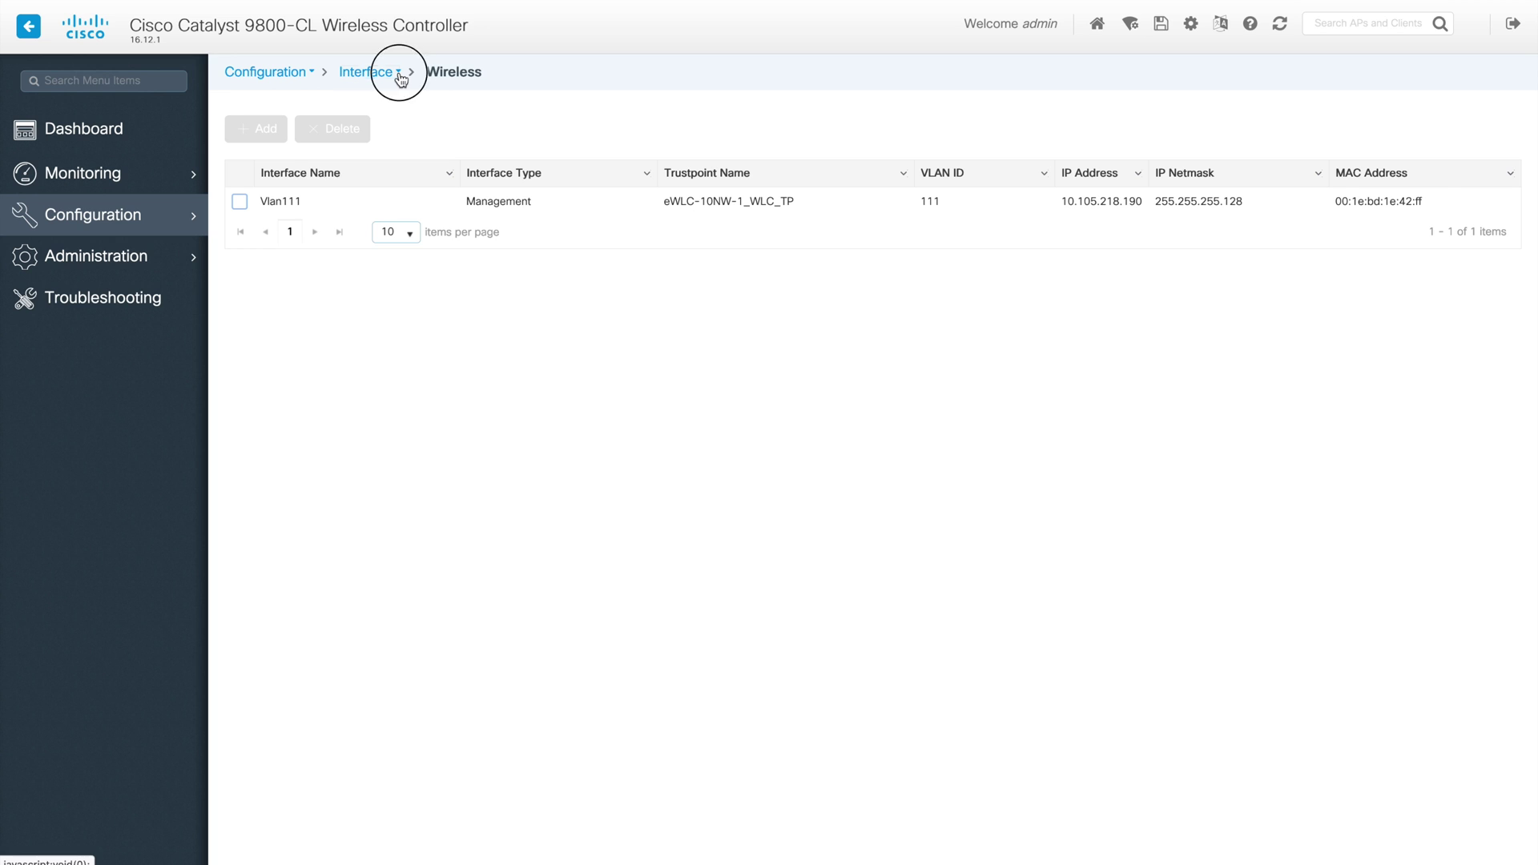
# Open the Layer 2 VLAN configuration and review the SVI and VLAN lists
pyautogui.click(312, 72)
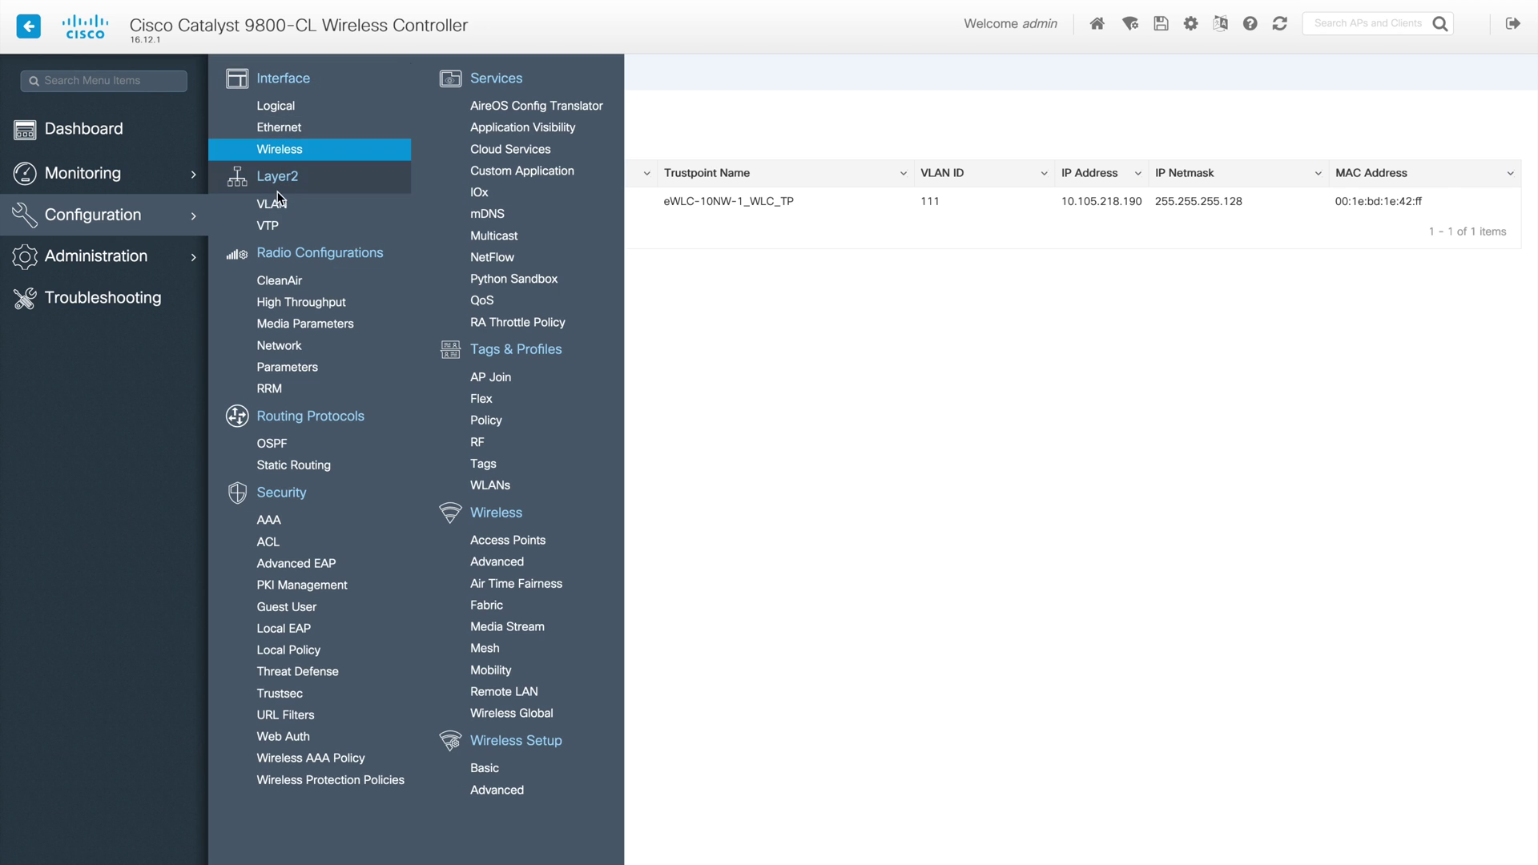
pyautogui.click(268, 205)
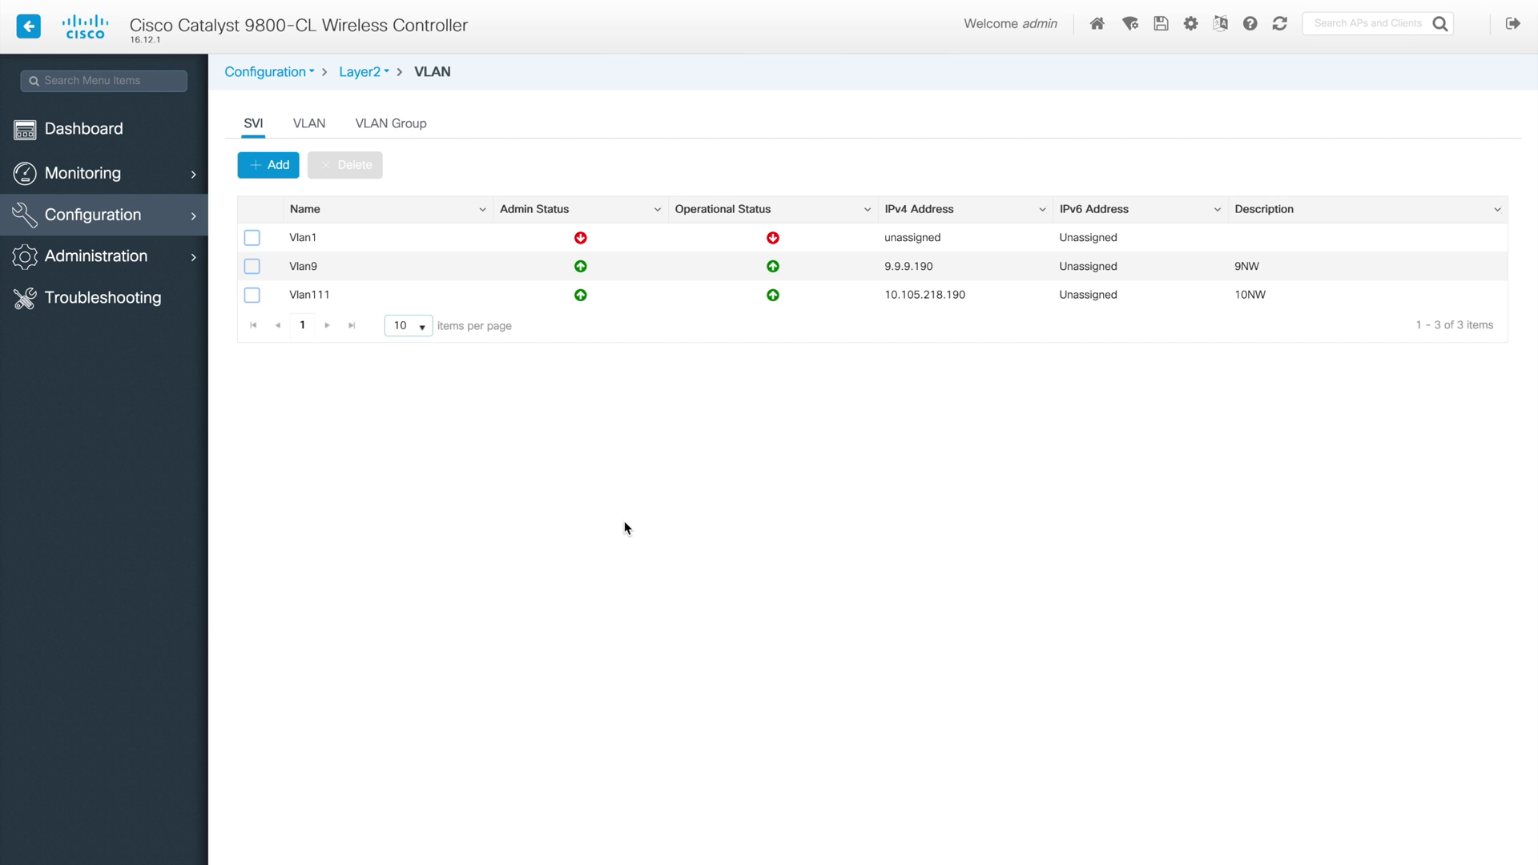
pyautogui.click(319, 124)
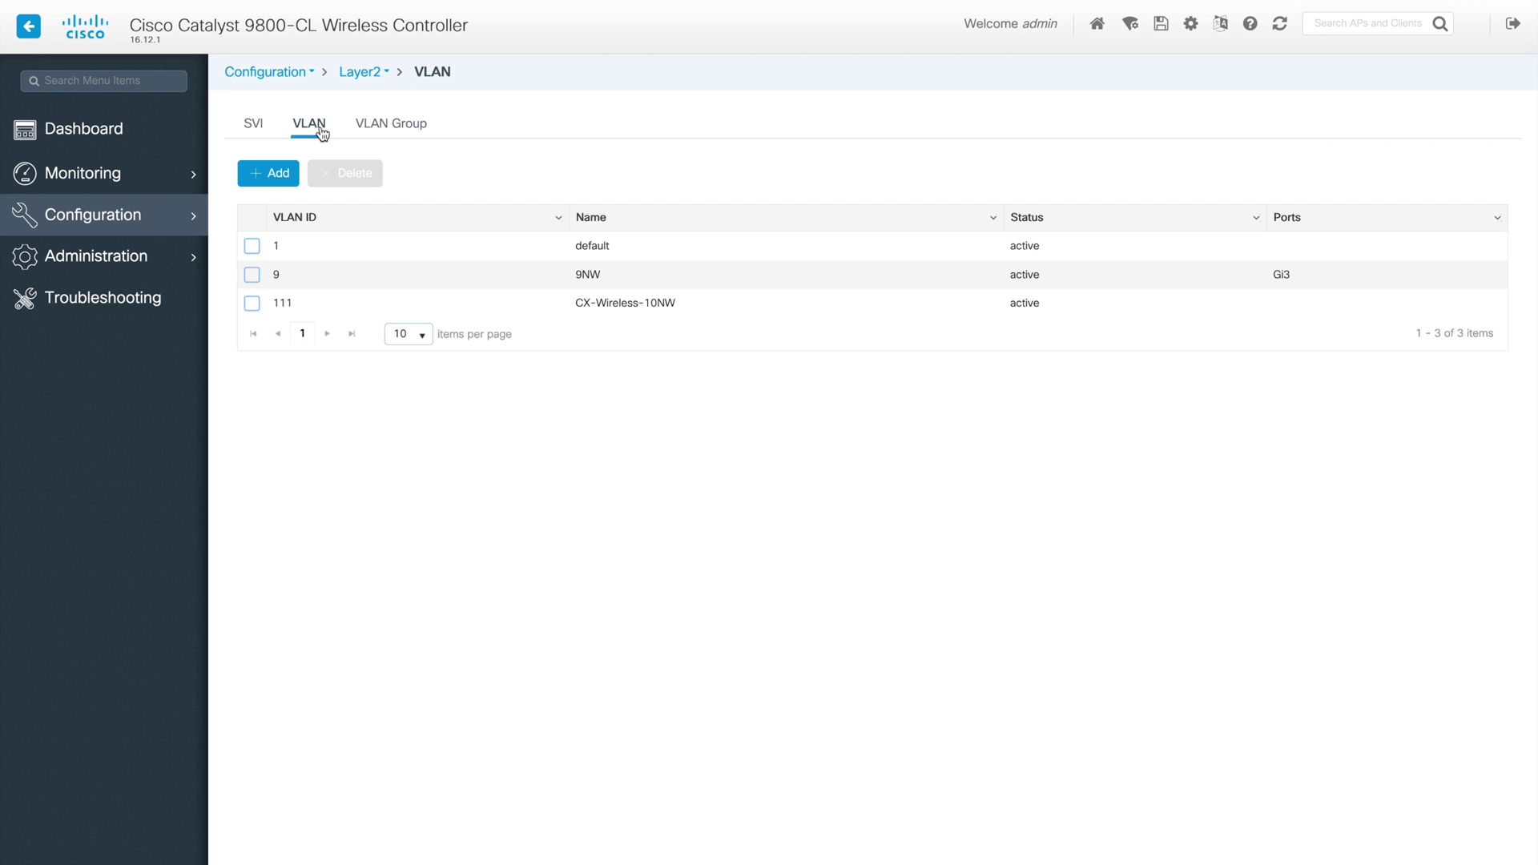
pyautogui.click(262, 127)
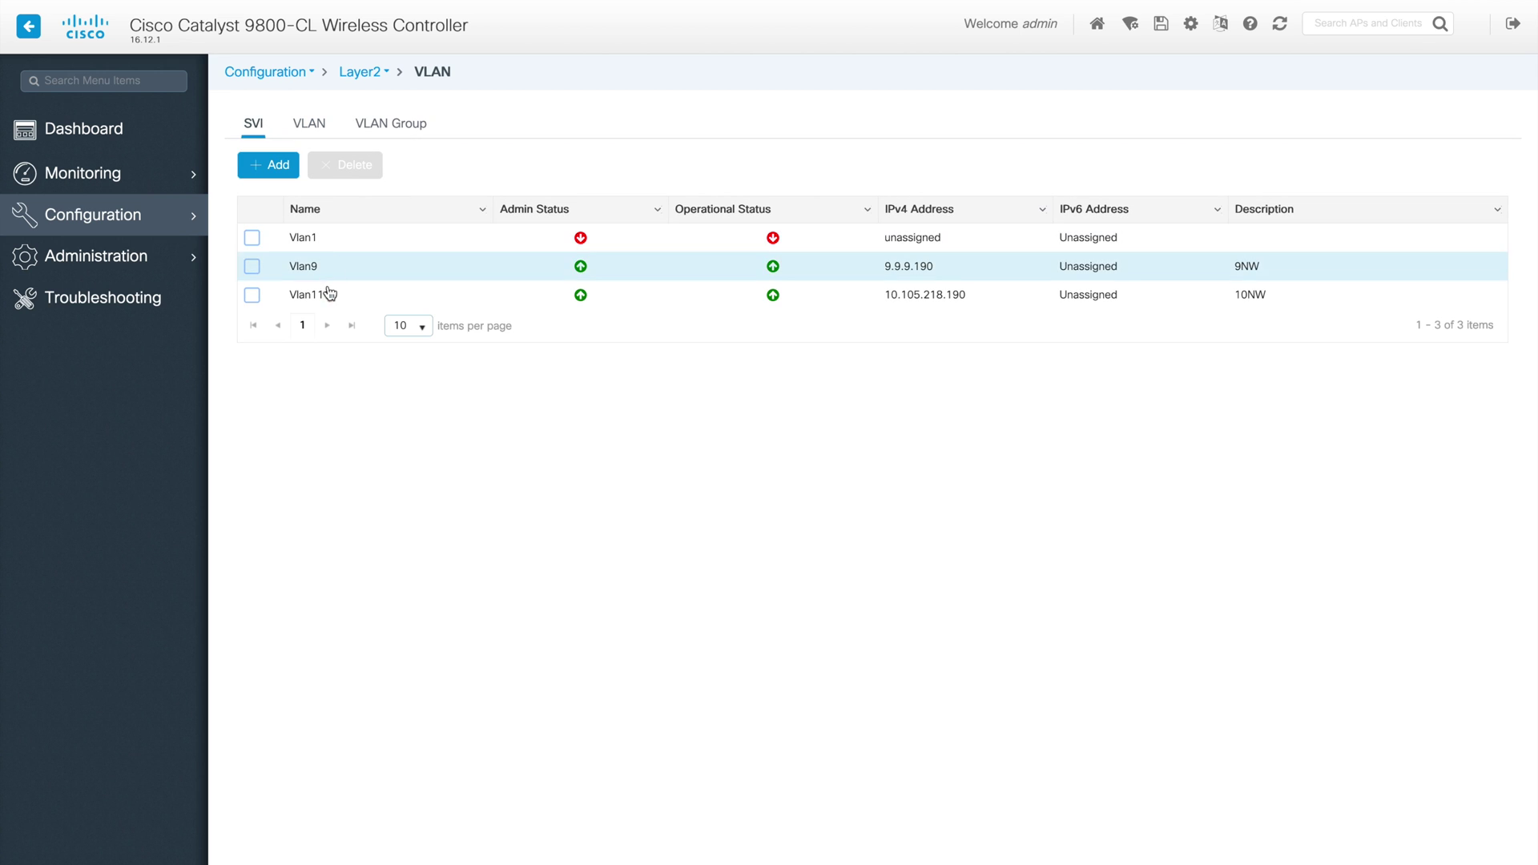
pyautogui.click(408, 132)
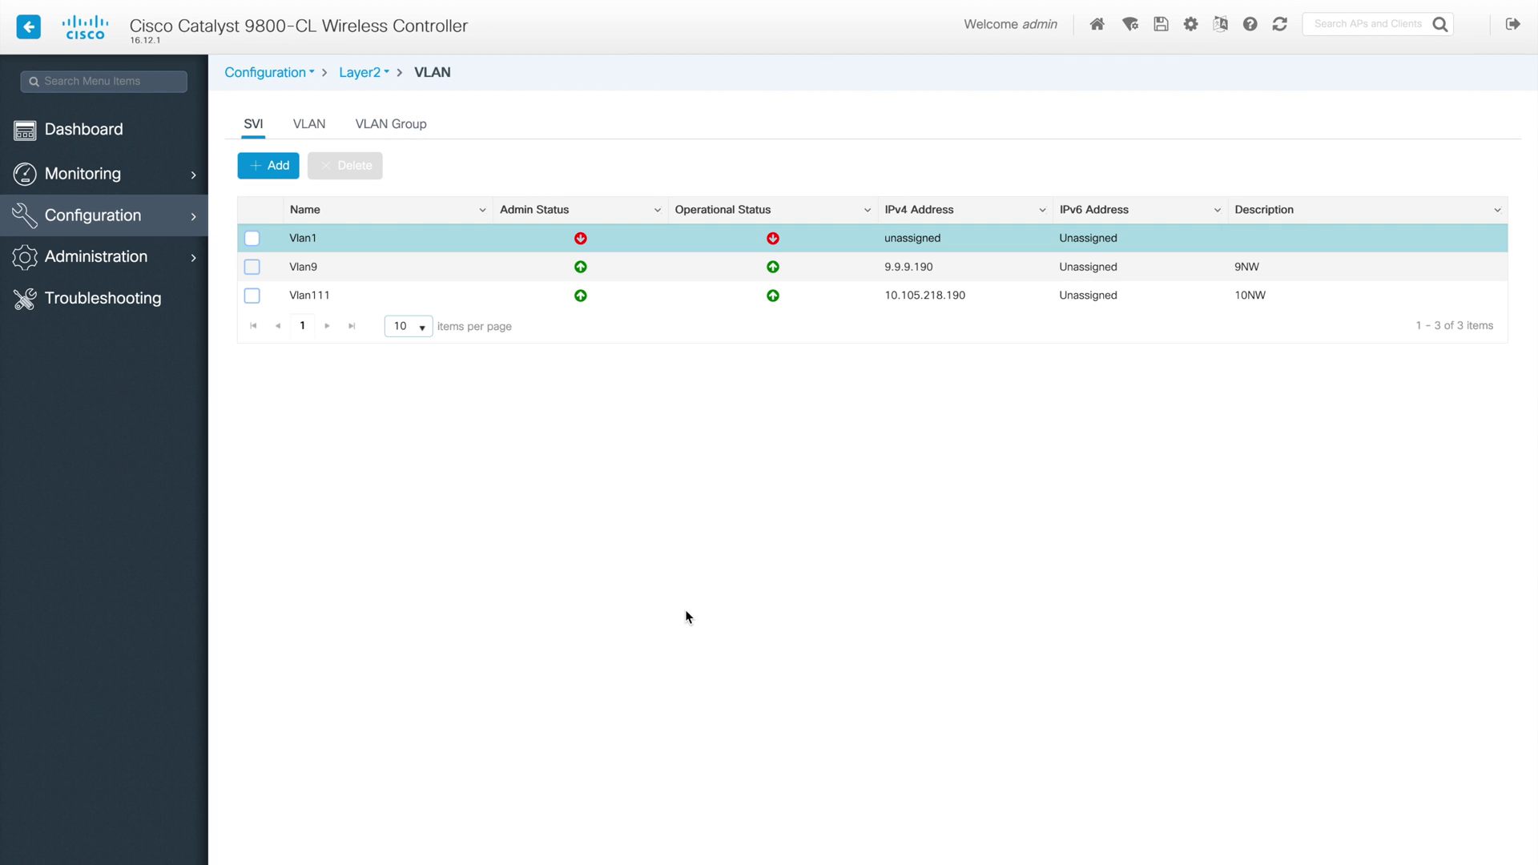
# Review the general and advanced settings of the Vlan111 SVI, showing its IPv6 options temporarily, and close it without changes
pyautogui.click(371, 300)
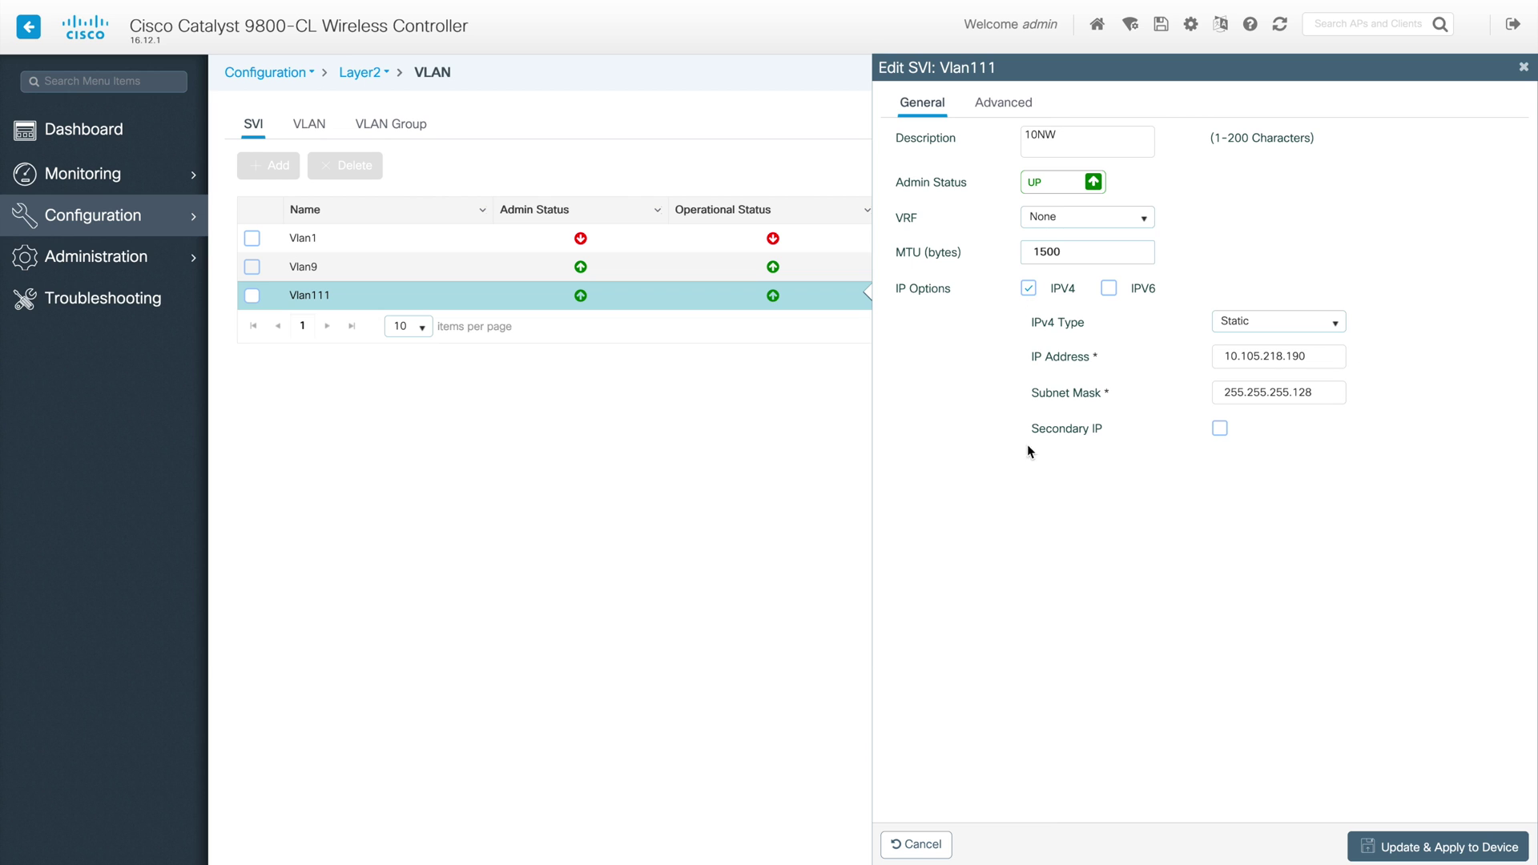
pyautogui.click(1108, 288)
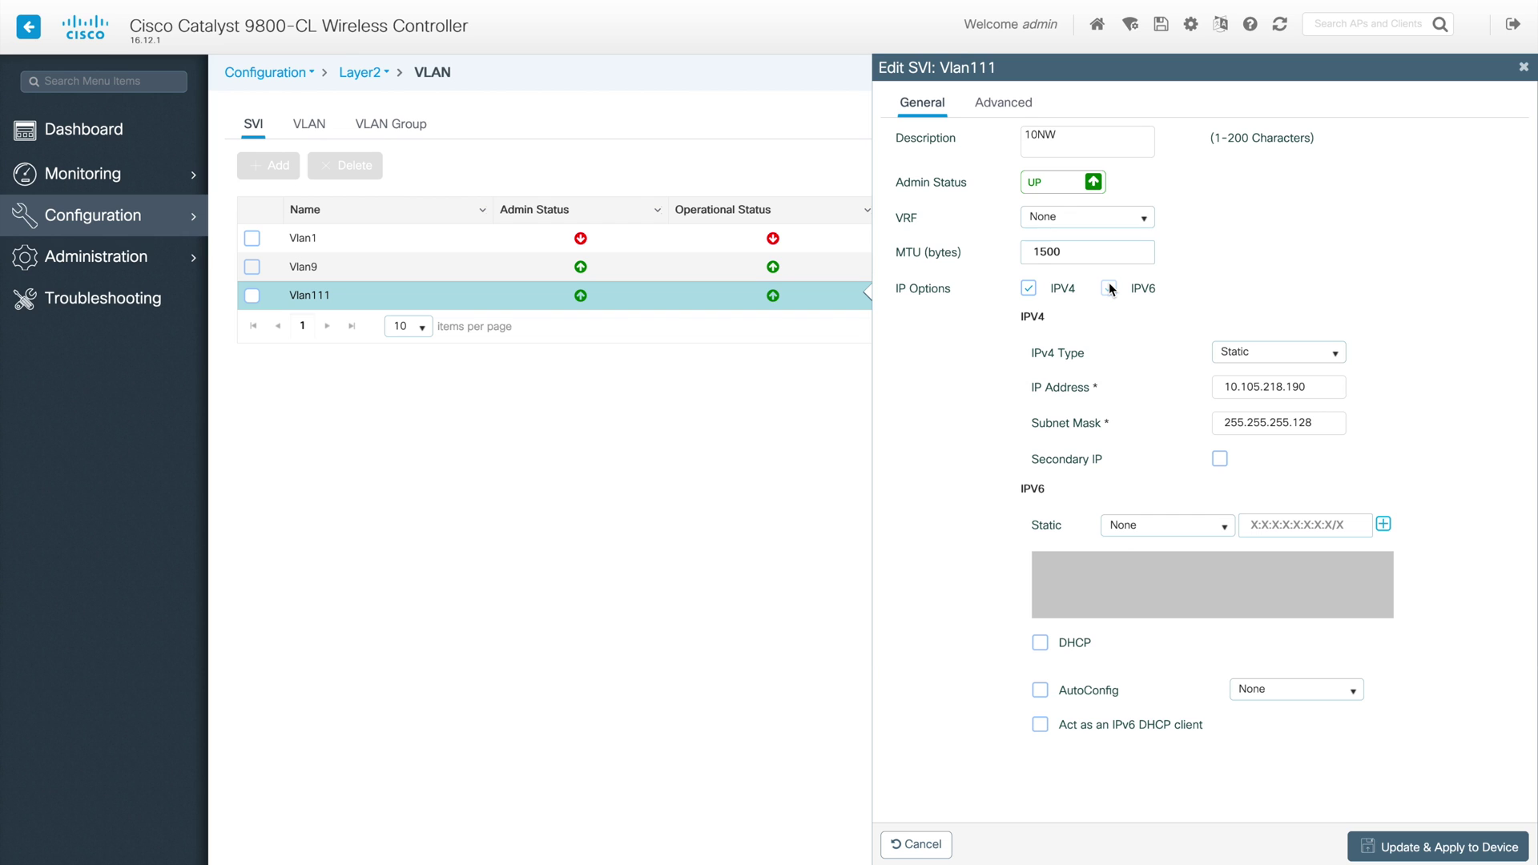
pyautogui.click(1108, 288)
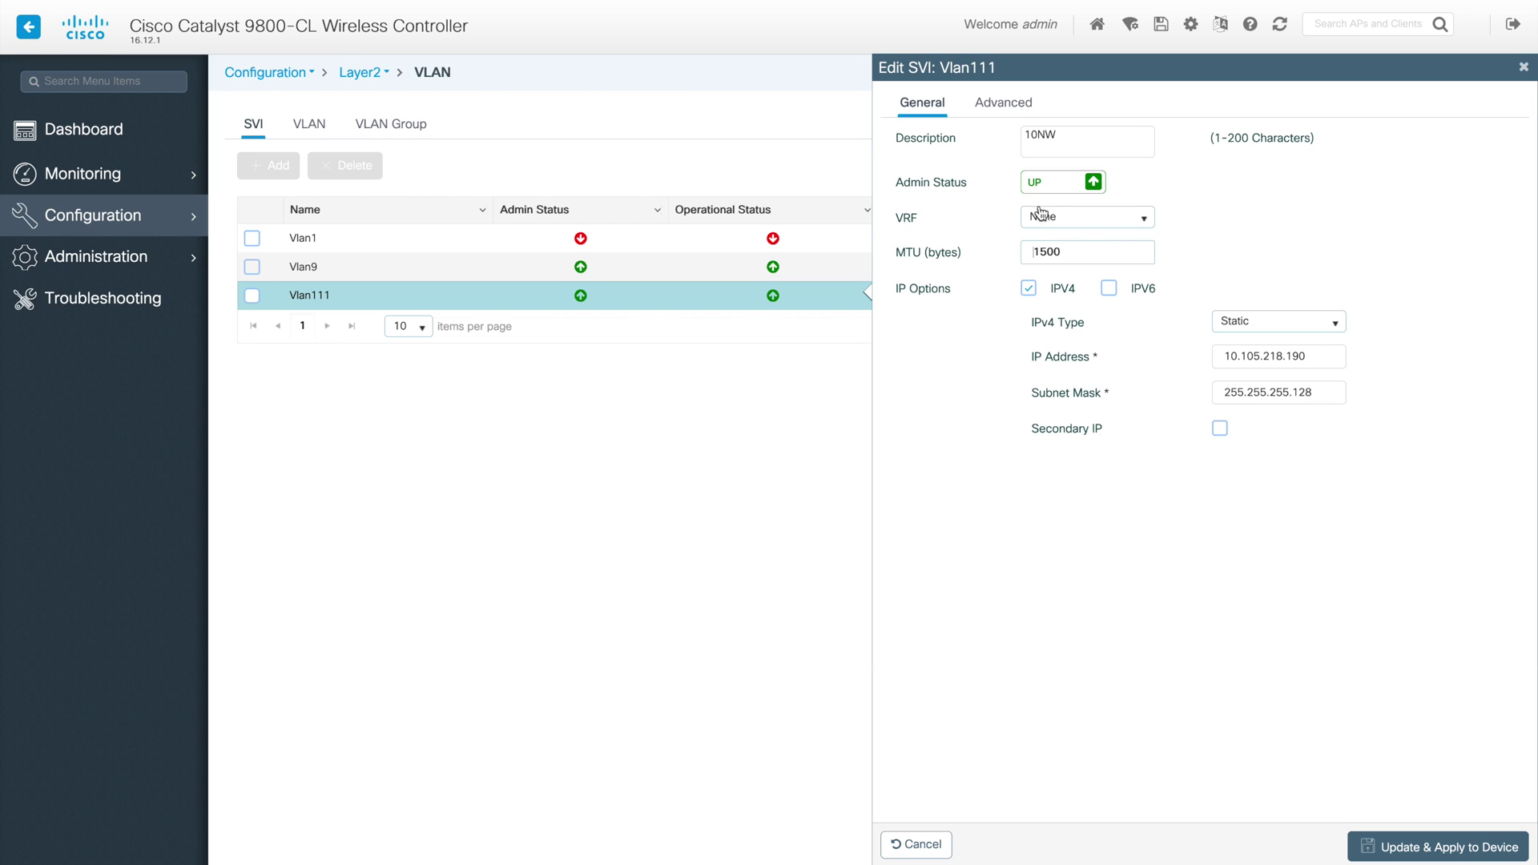
pyautogui.click(1001, 105)
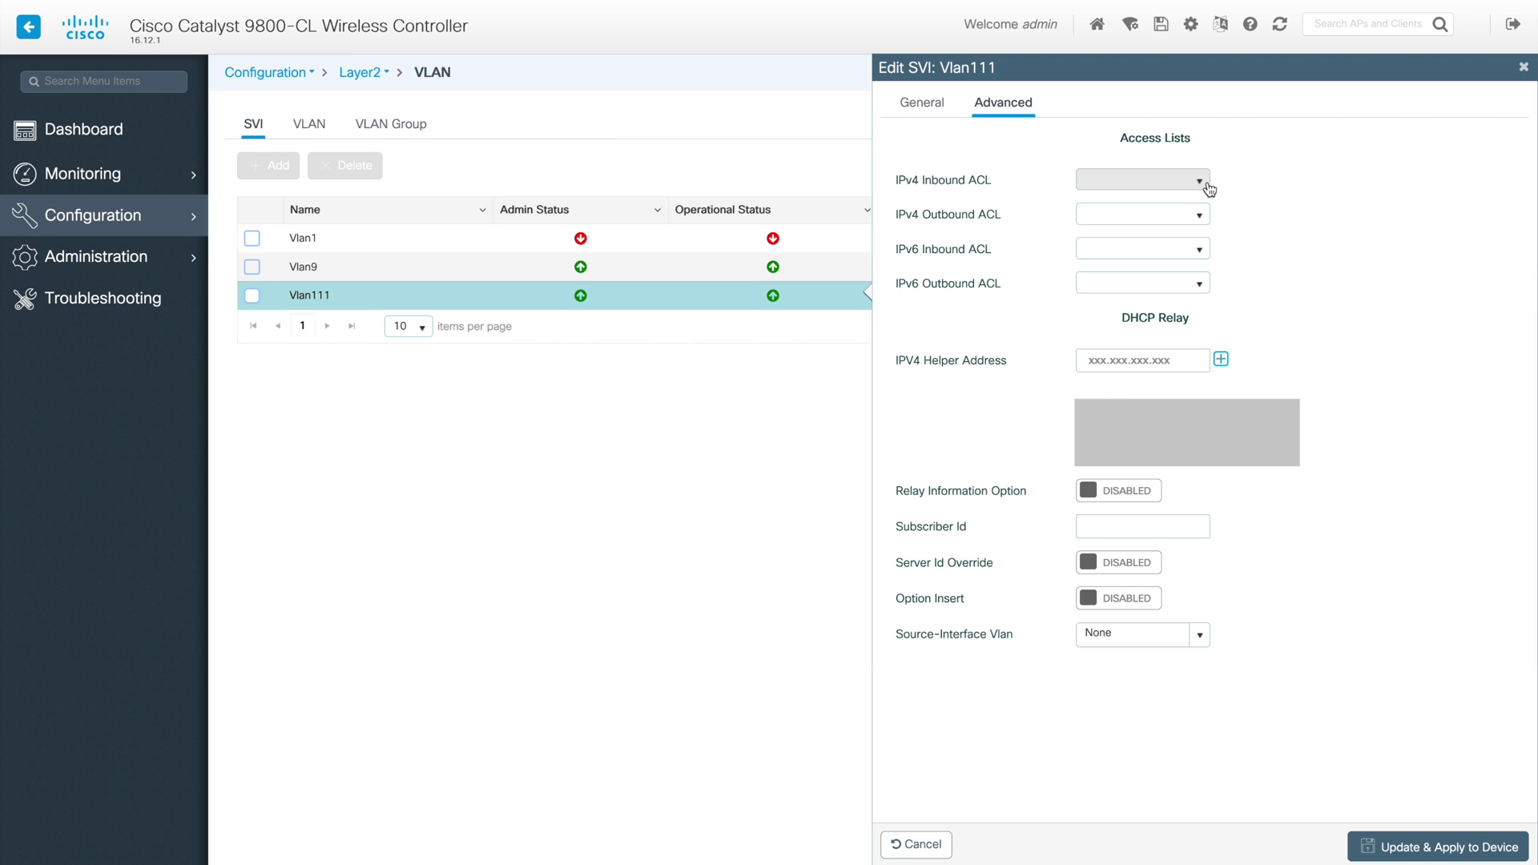
pyautogui.click(921, 103)
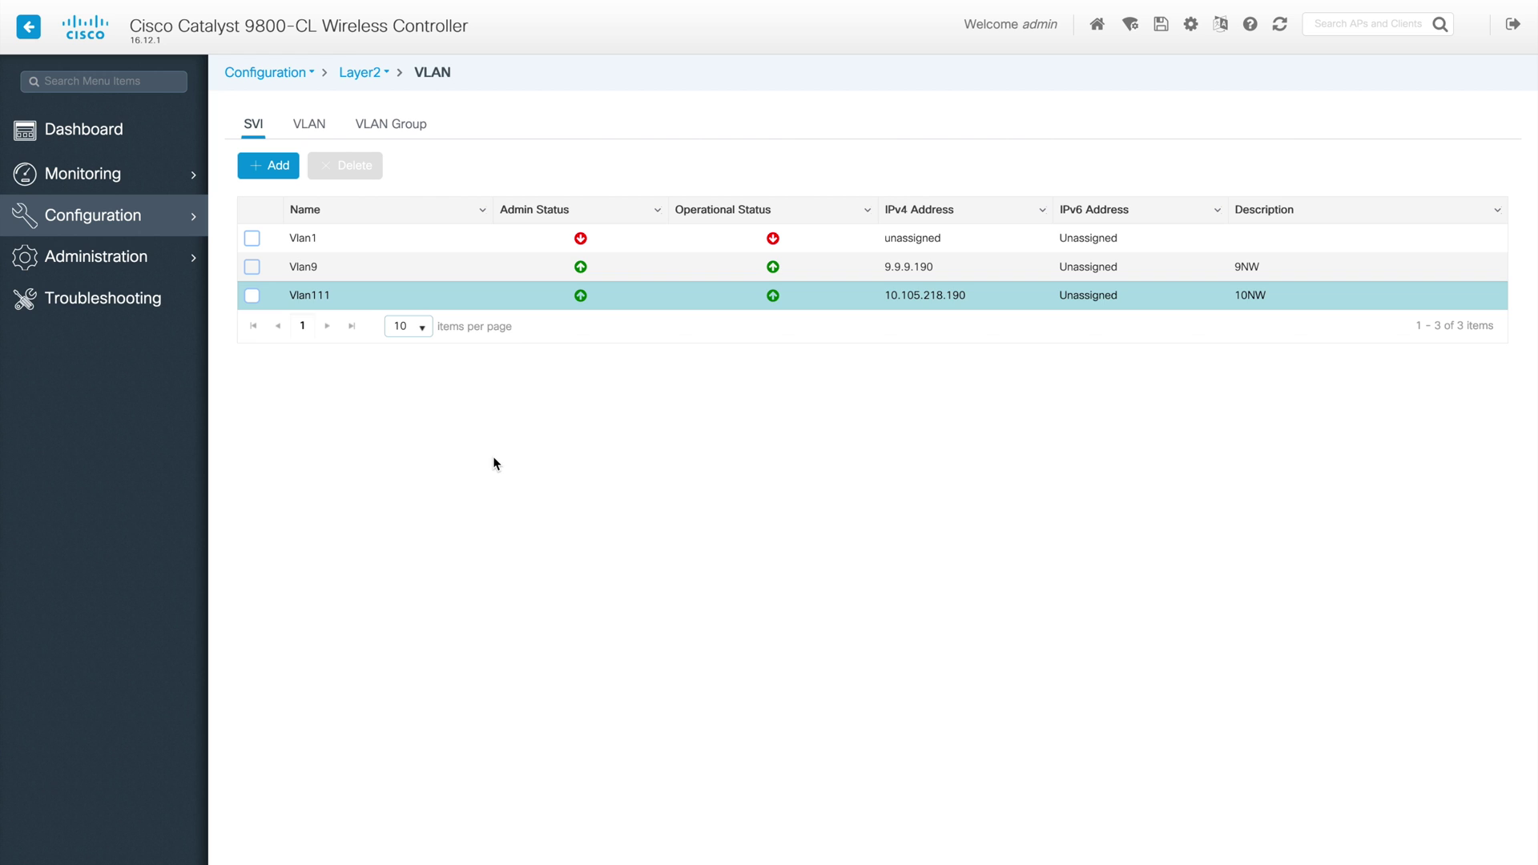
# Try associating port Gi3 with VLAN 111 in its VLAN settings, and cancel the edit
pyautogui.click(308, 129)
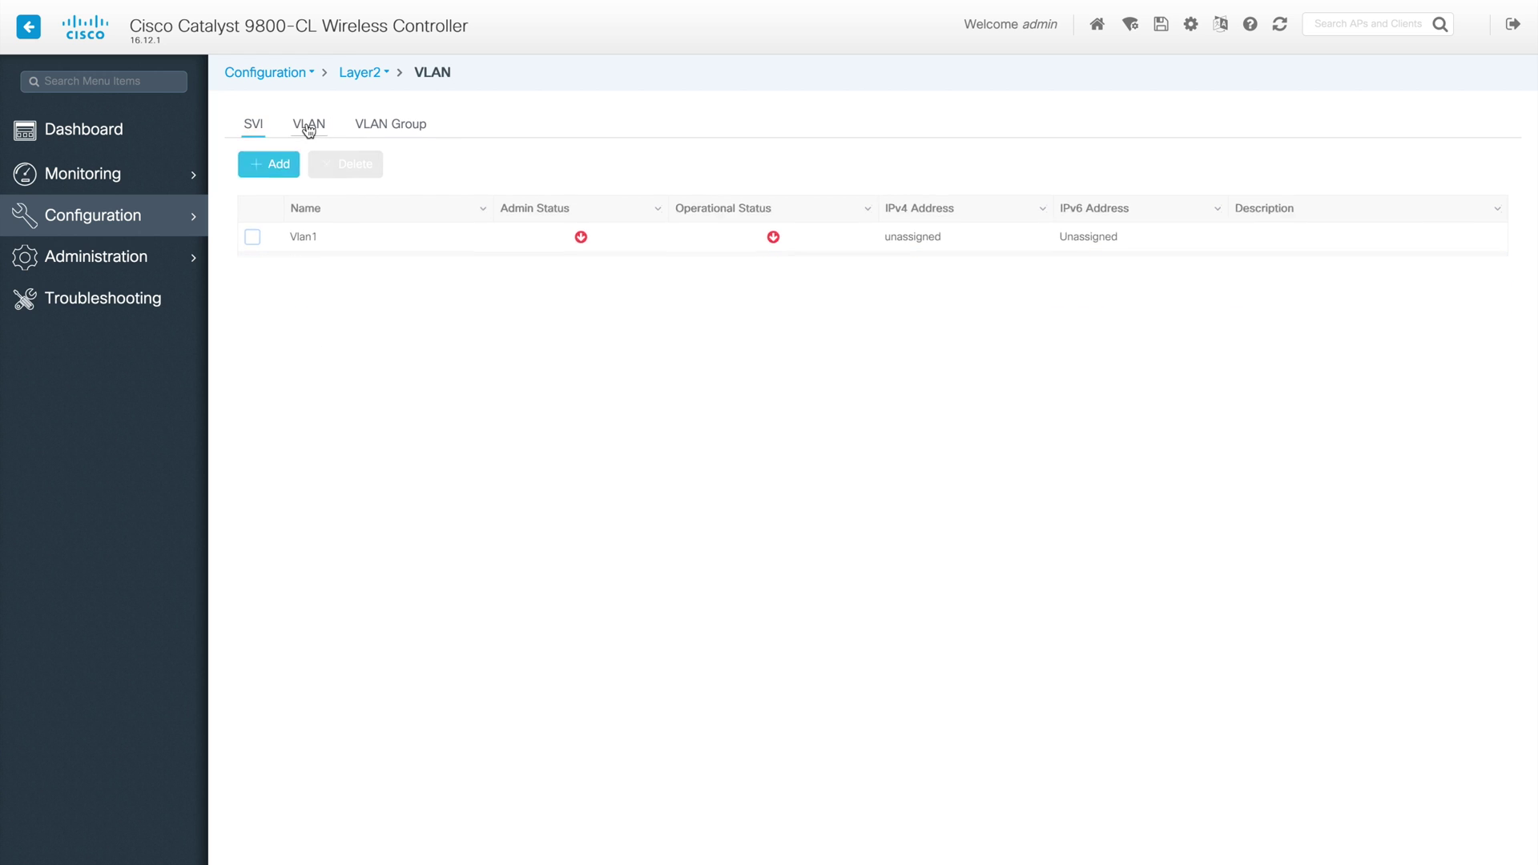
pyautogui.click(355, 311)
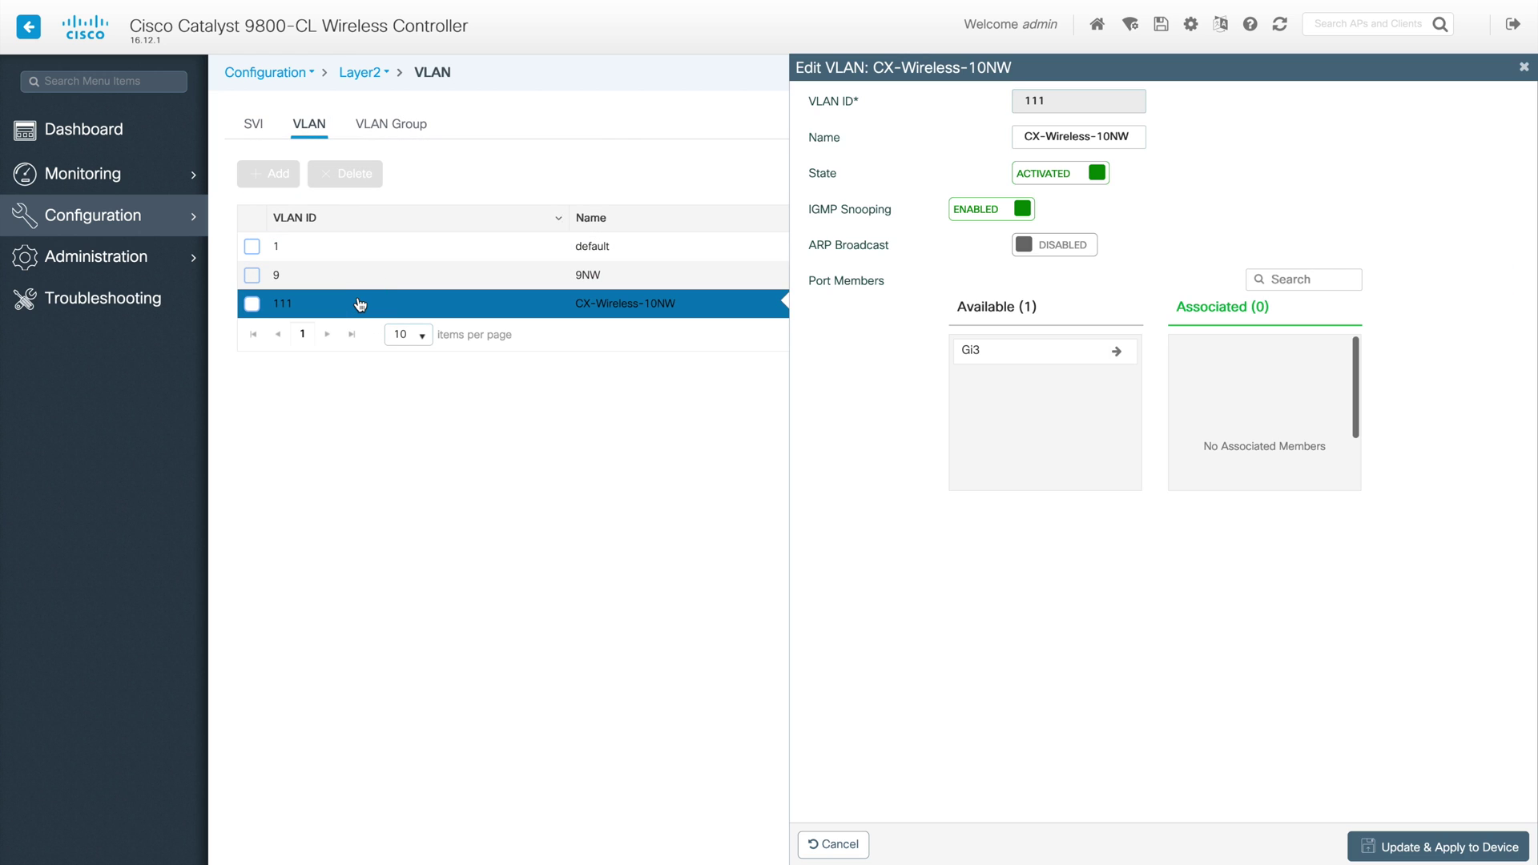
pyautogui.tripleClick(1097, 142)
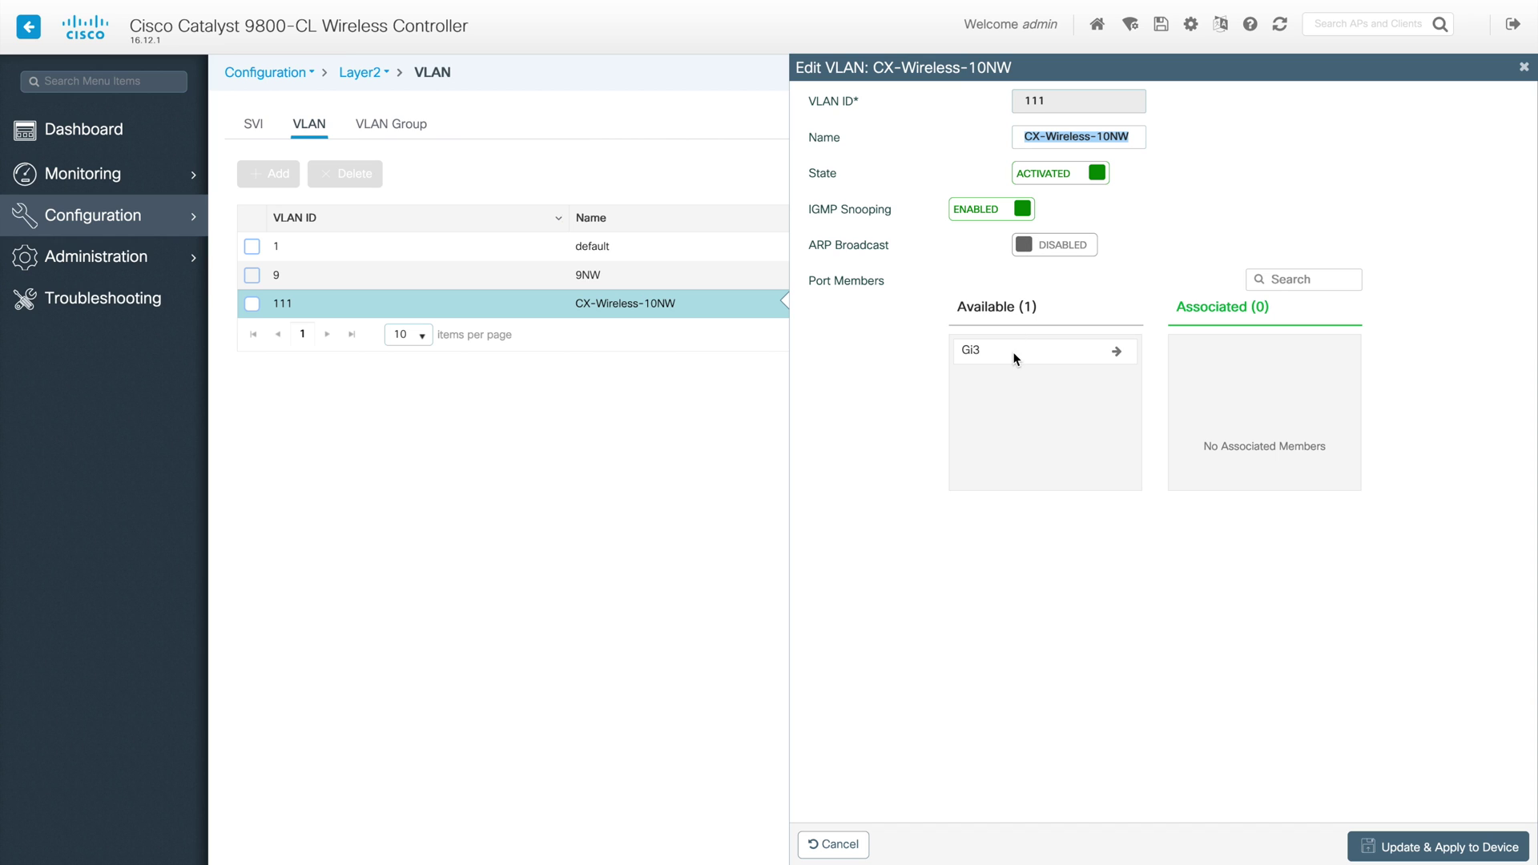
pyautogui.click(1117, 353)
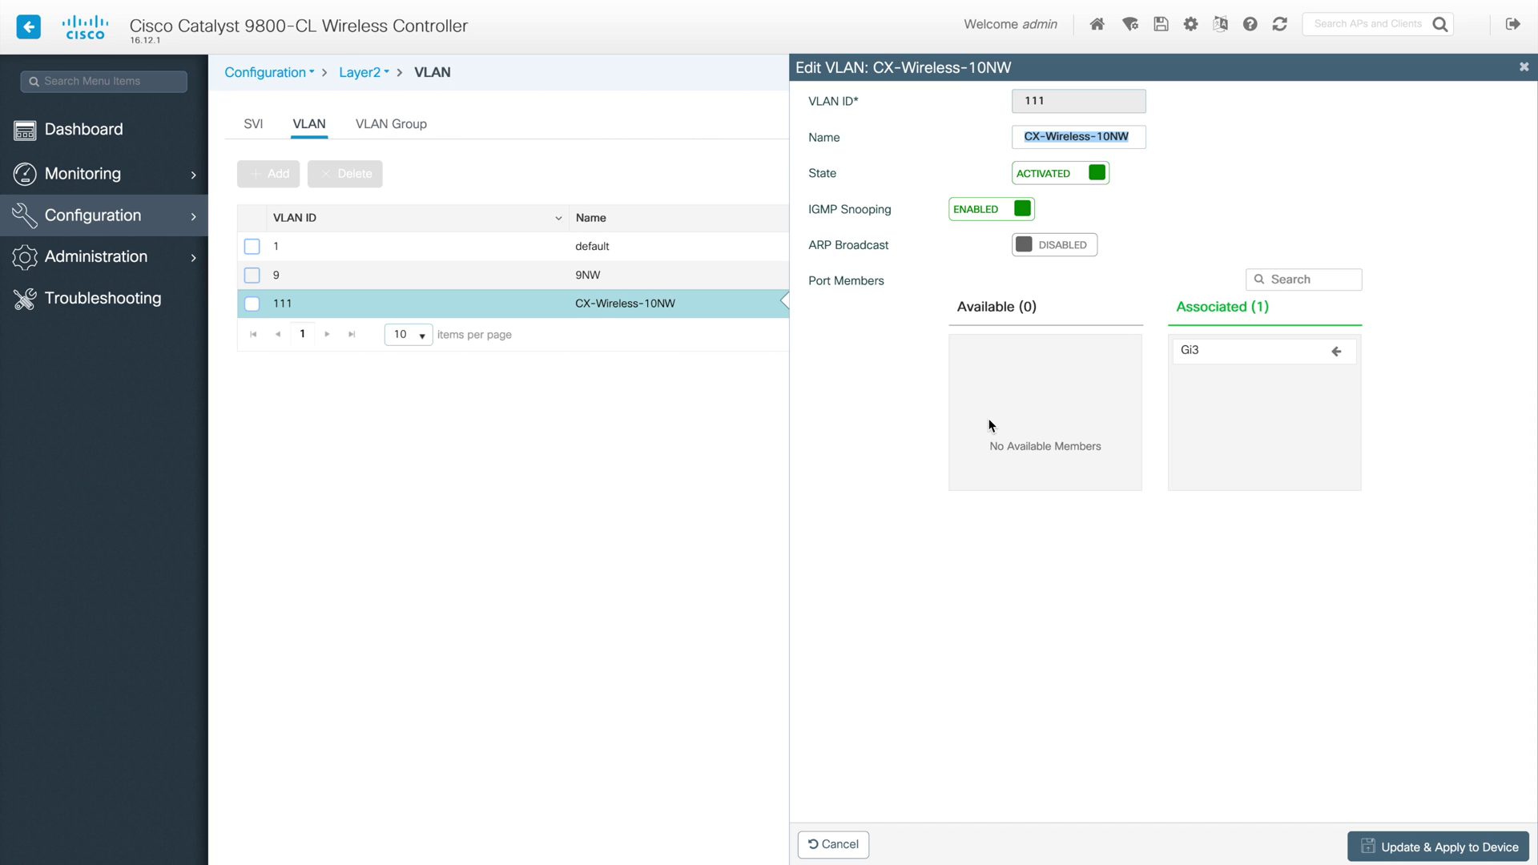
pyautogui.click(839, 845)
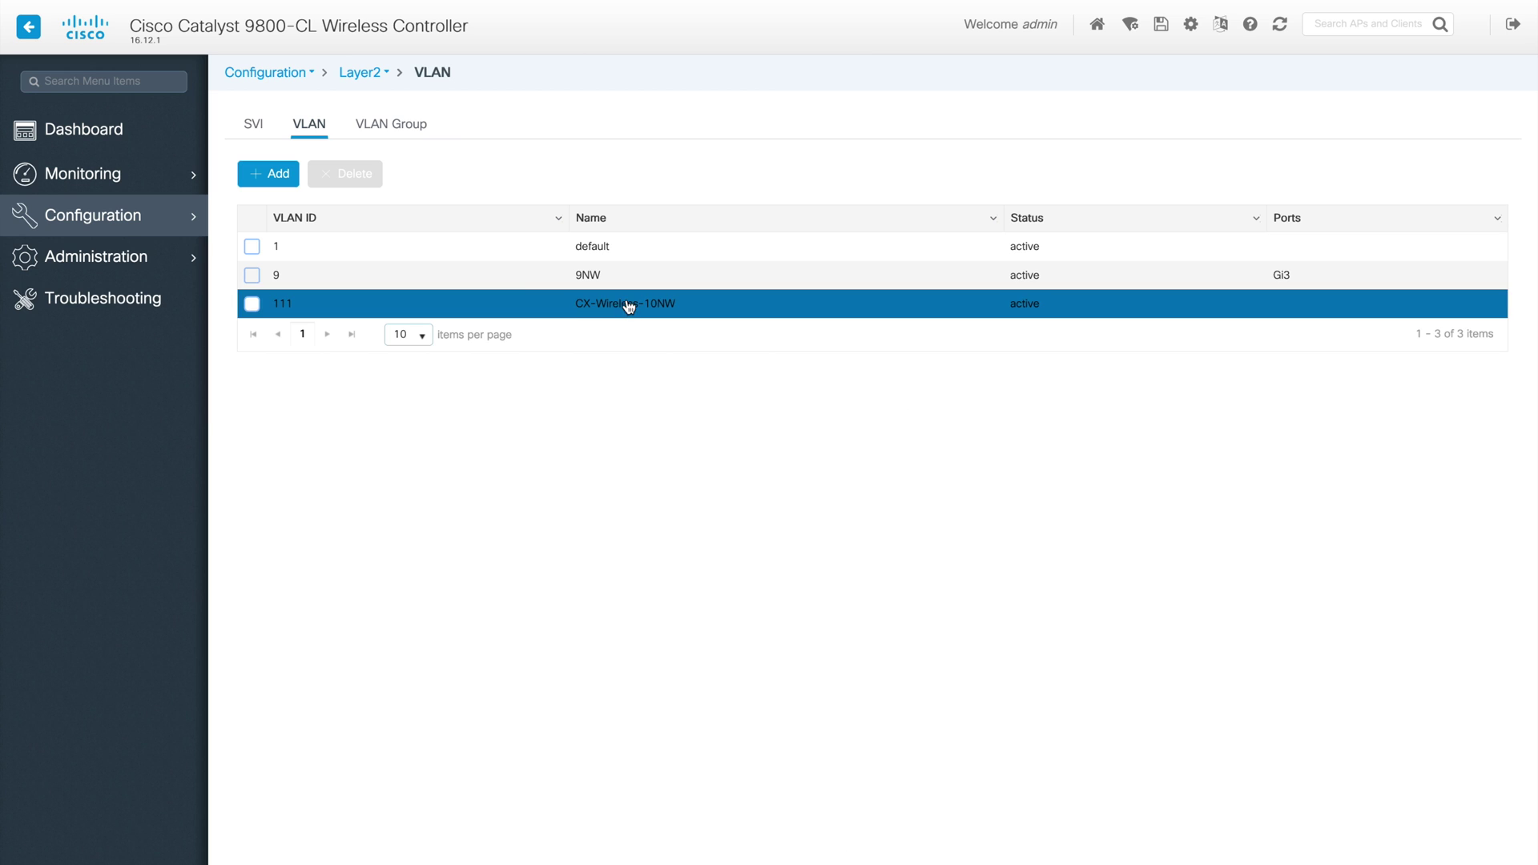
# Try creating a VLAN group with the VLAN list 1-111, and cancel it
pyautogui.click(410, 130)
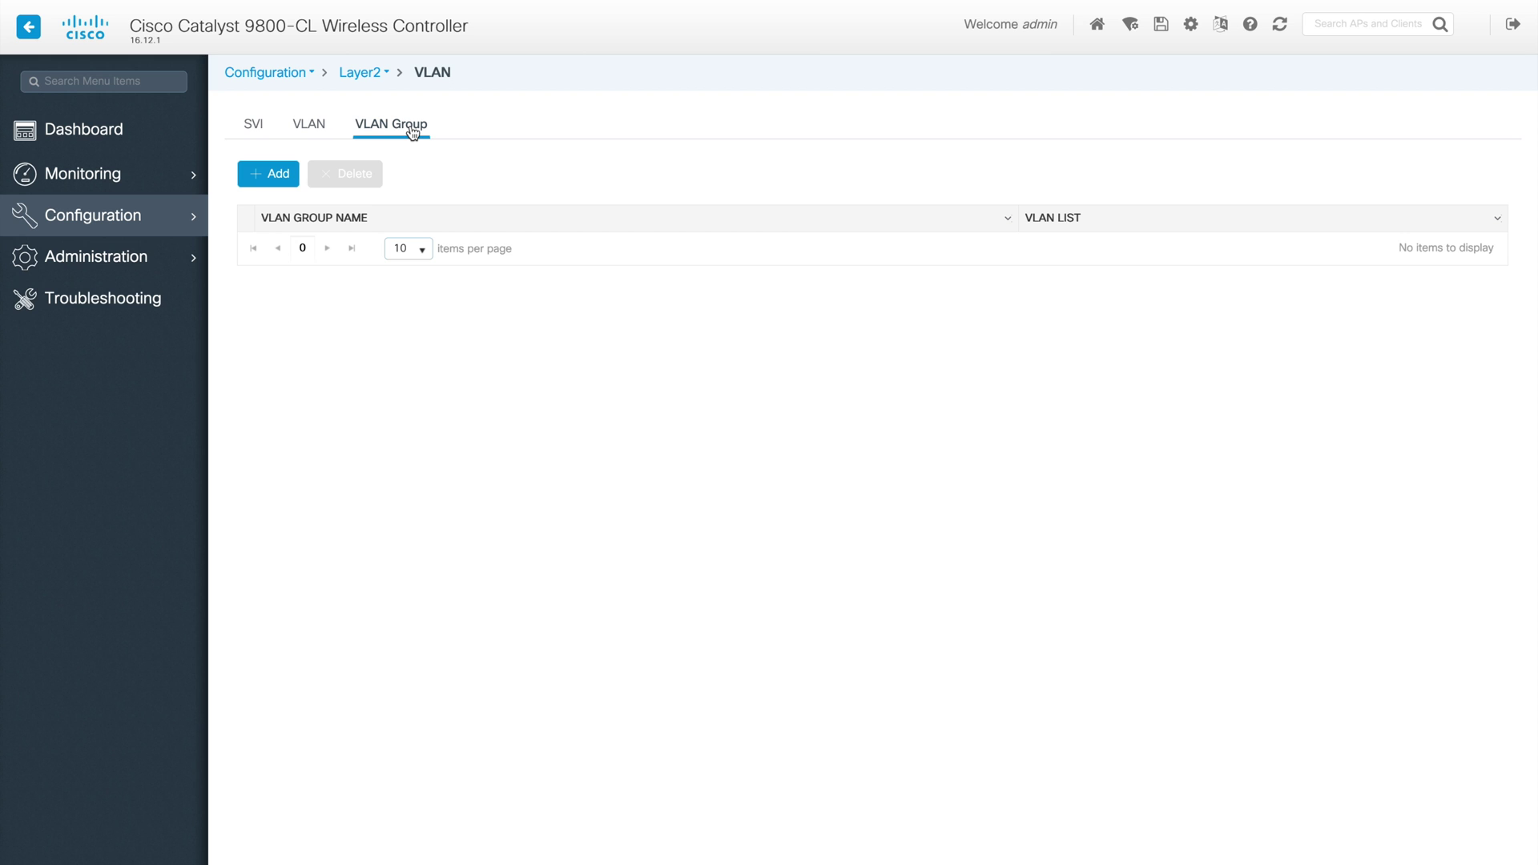
pyautogui.click(260, 174)
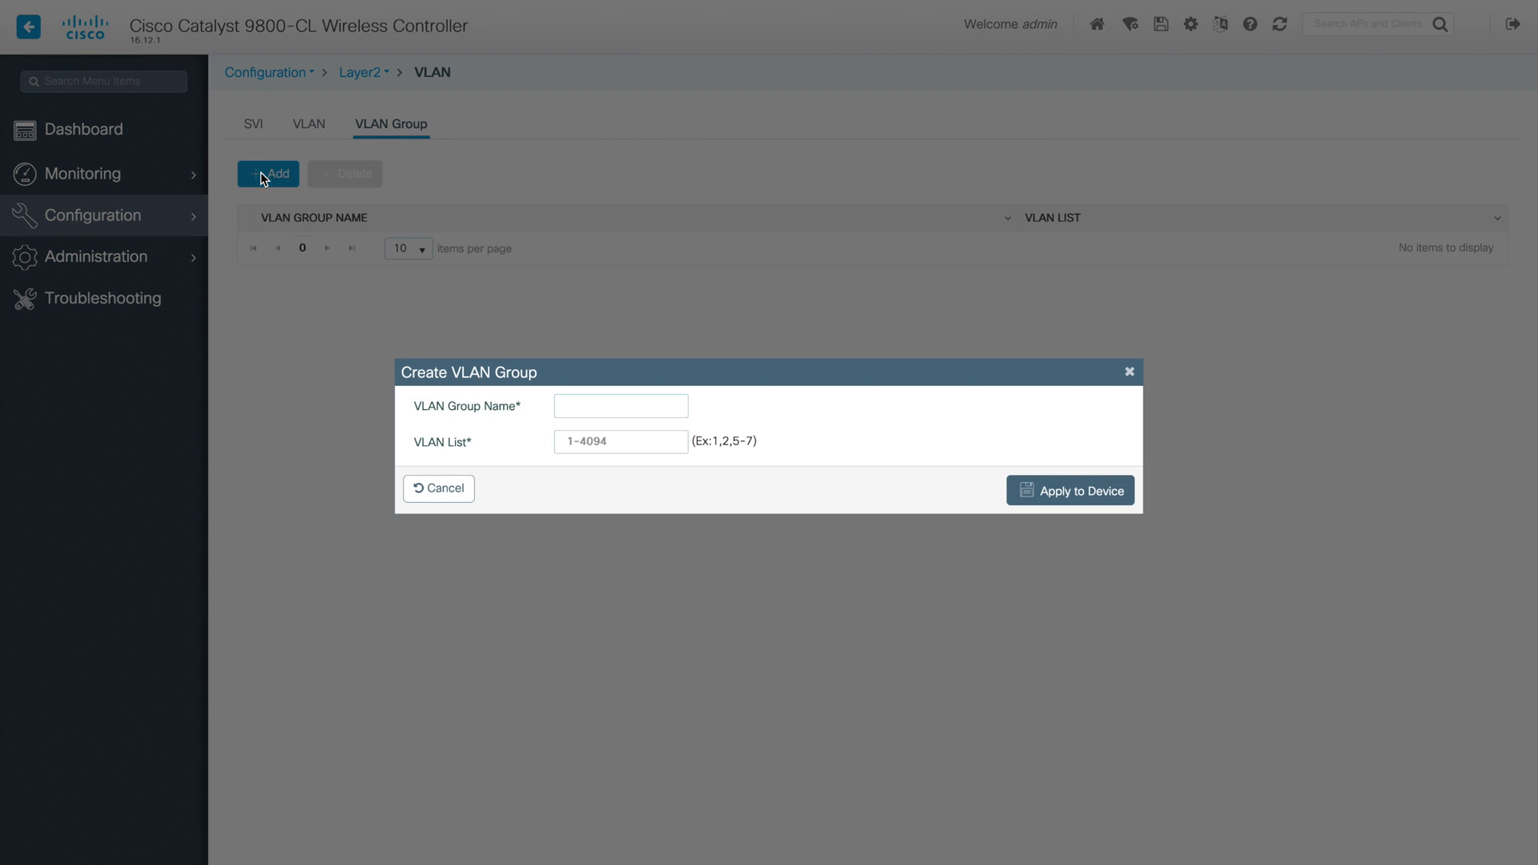
pyautogui.click(620, 447)
pyautogui.write('1-111')
pyautogui.click(449, 495)
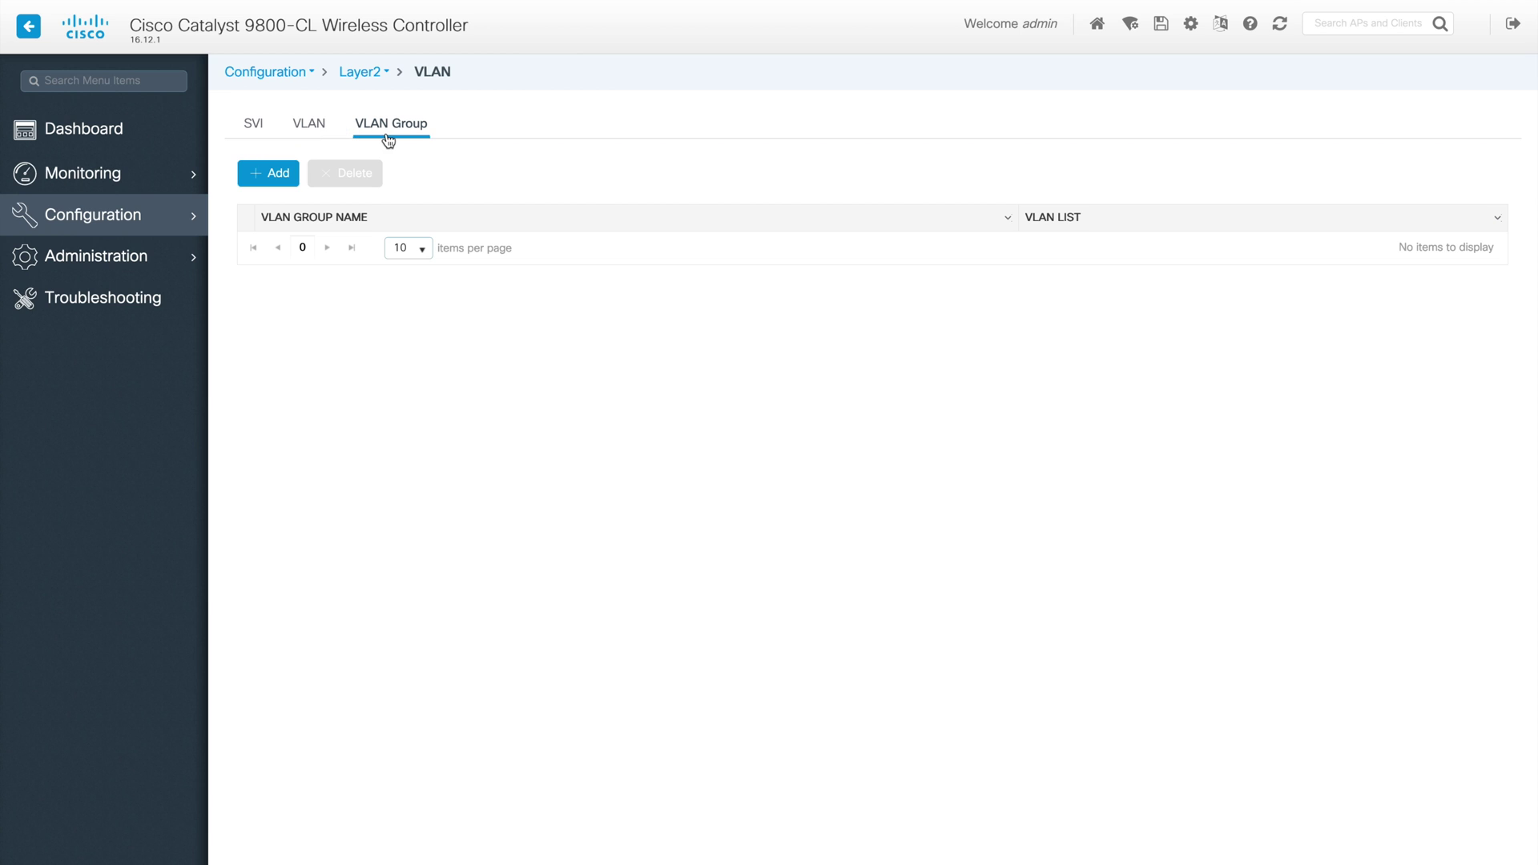
# Review the Layer 2 VTP settings and the CleanAir settings for both radio bands, including the 2.4 GHz trap configuration
pyautogui.click(388, 72)
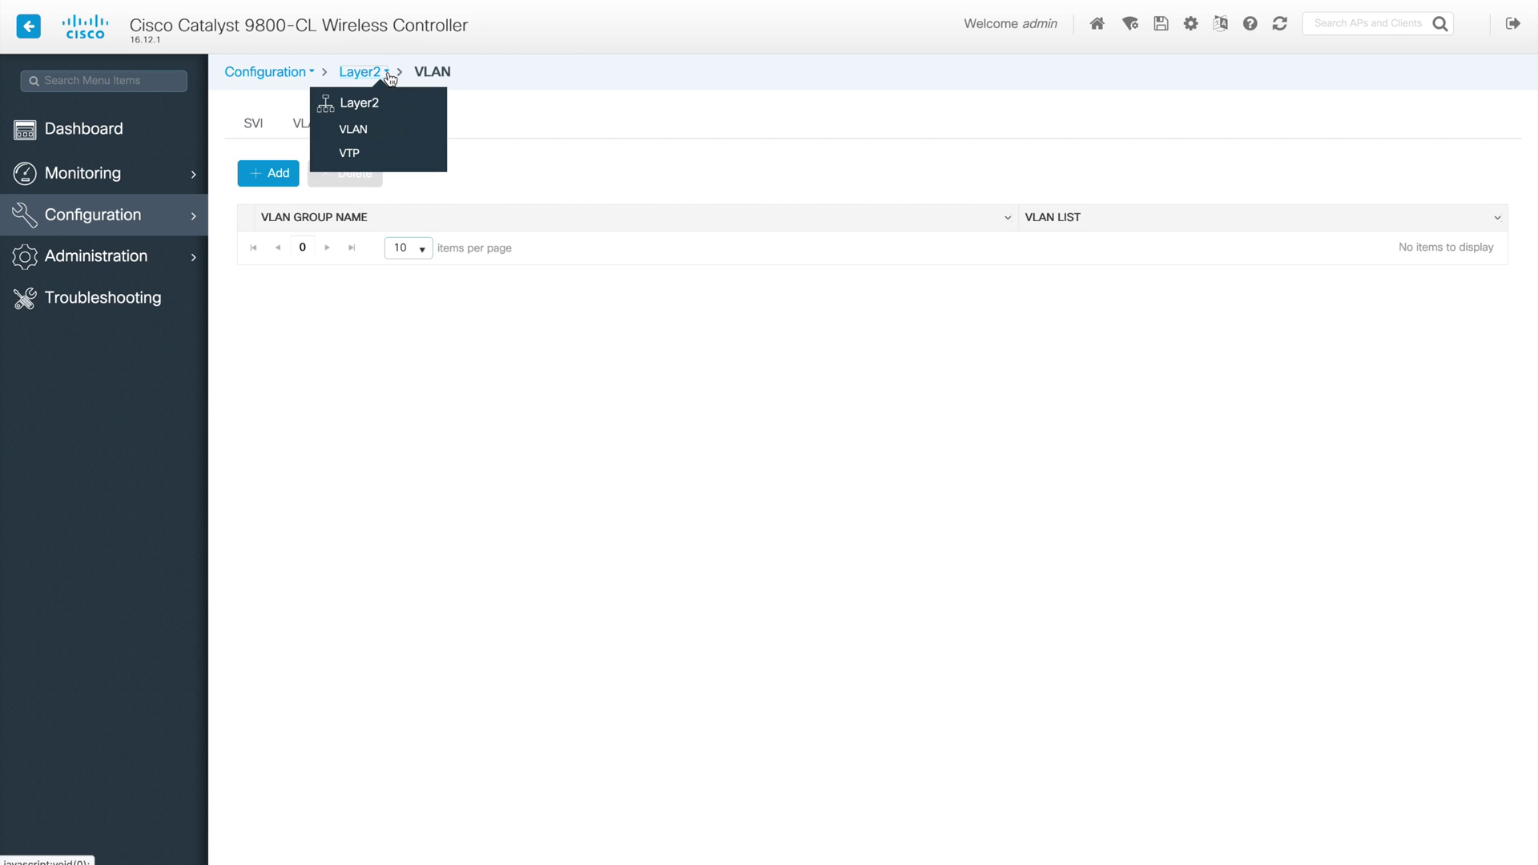
pyautogui.click(351, 156)
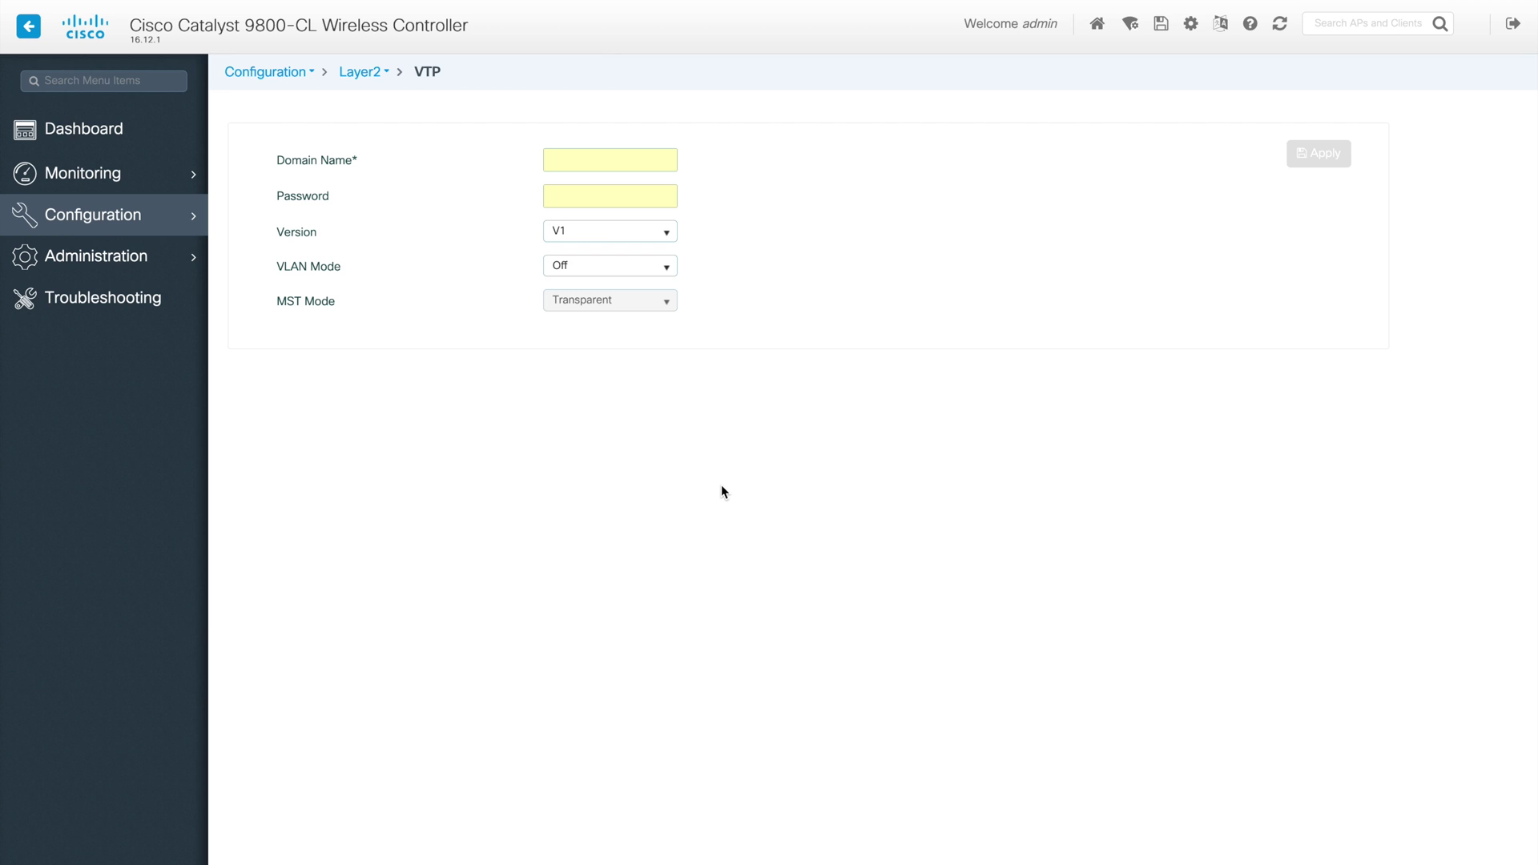
pyautogui.click(313, 72)
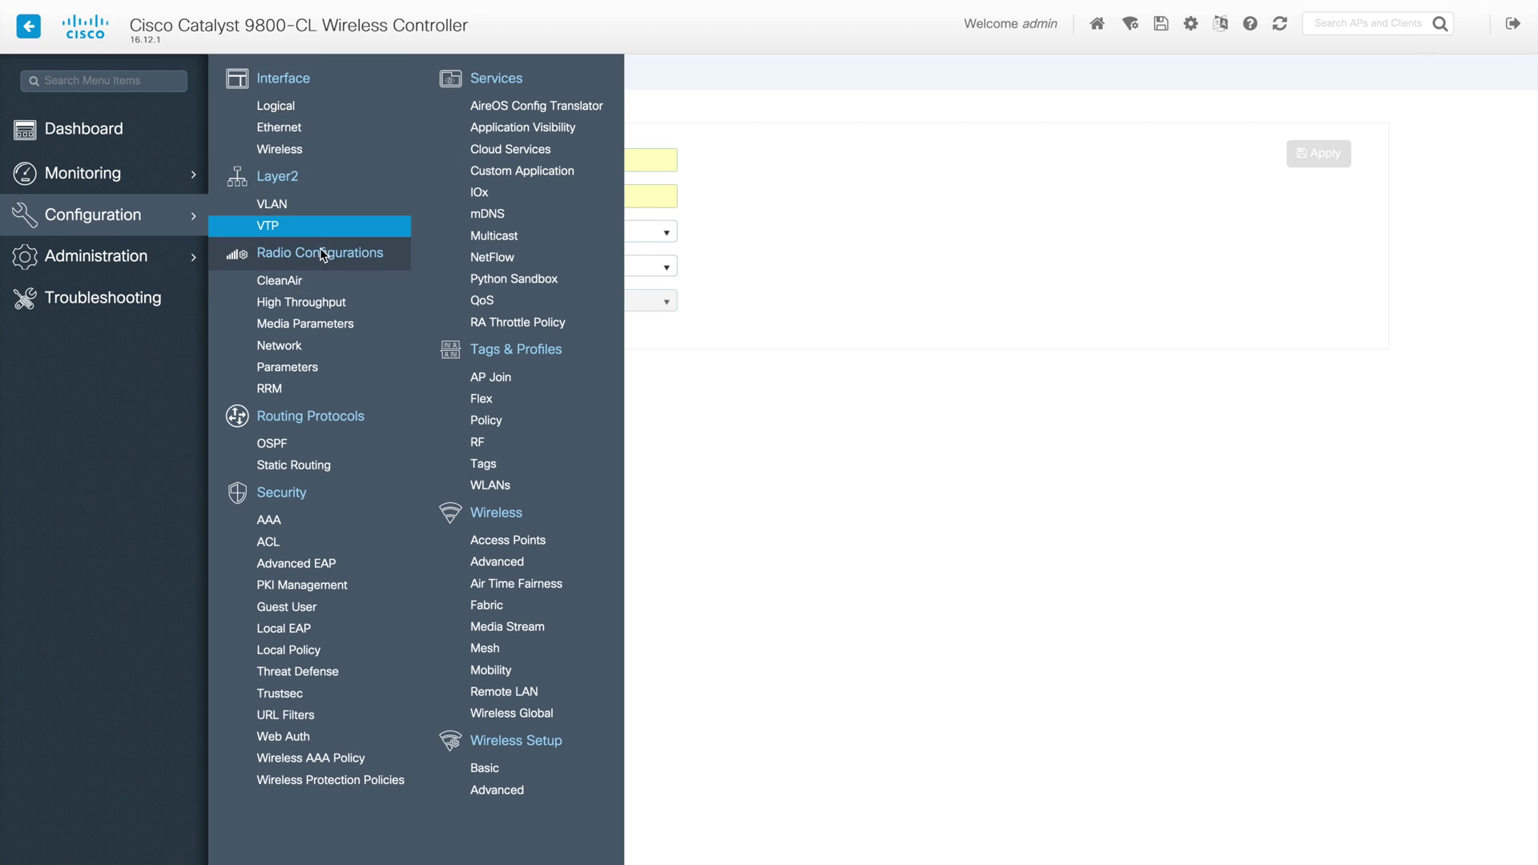
pyautogui.click(290, 282)
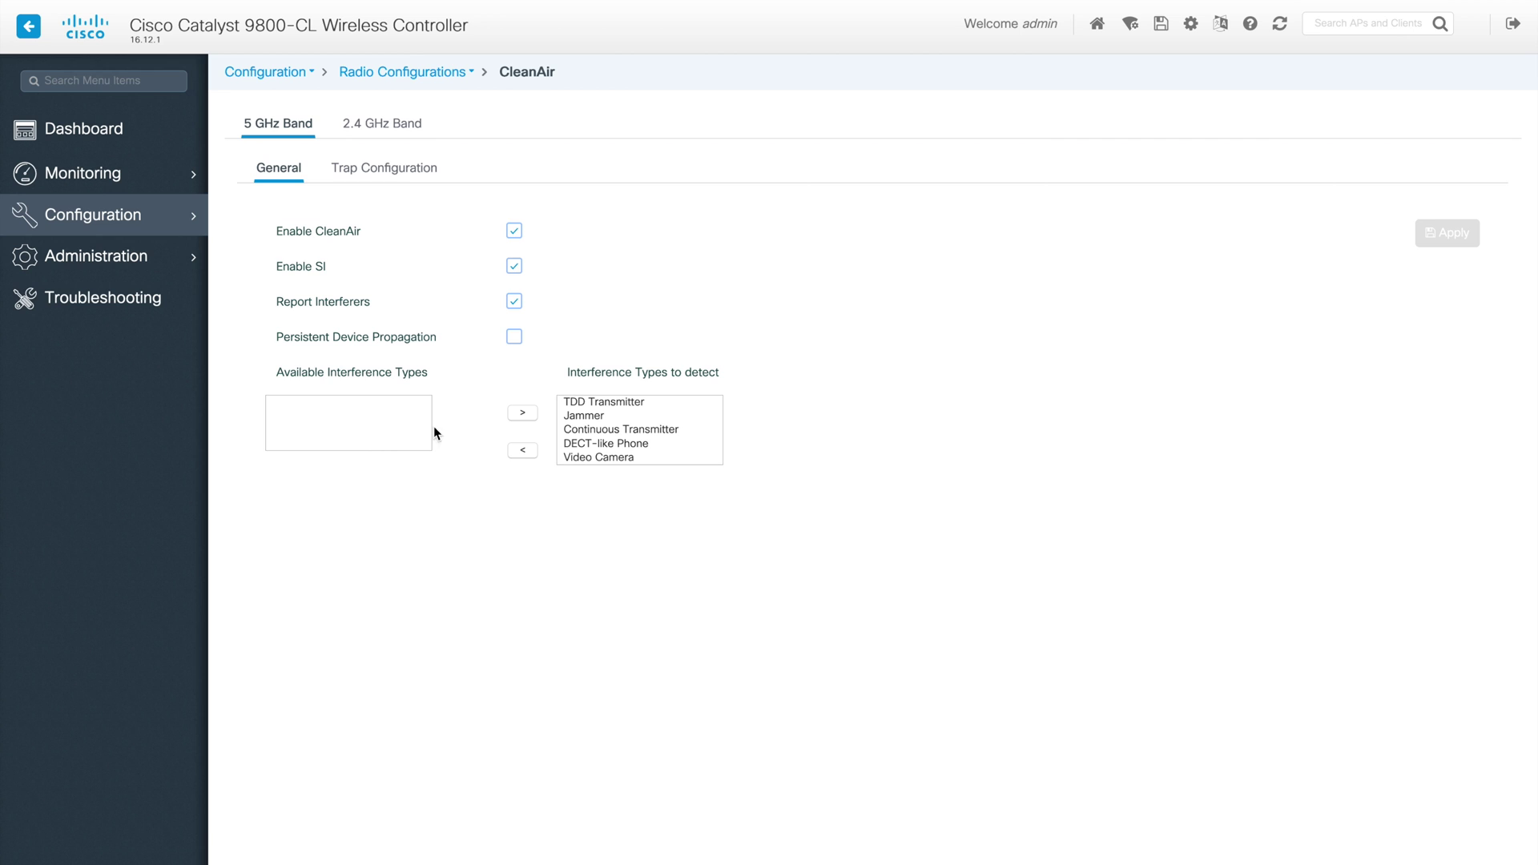
pyautogui.click(401, 124)
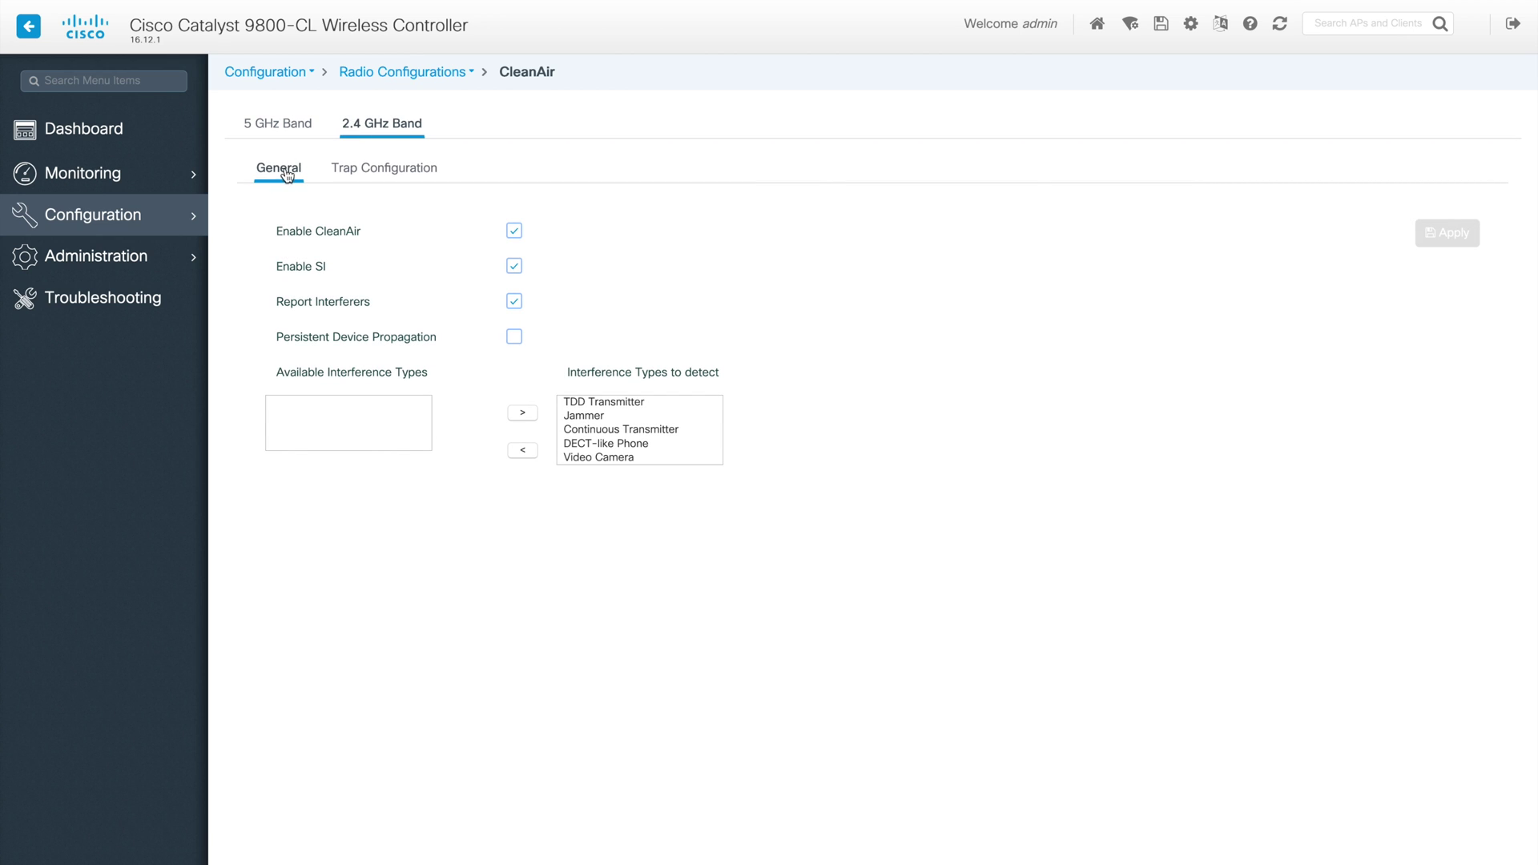
pyautogui.click(388, 169)
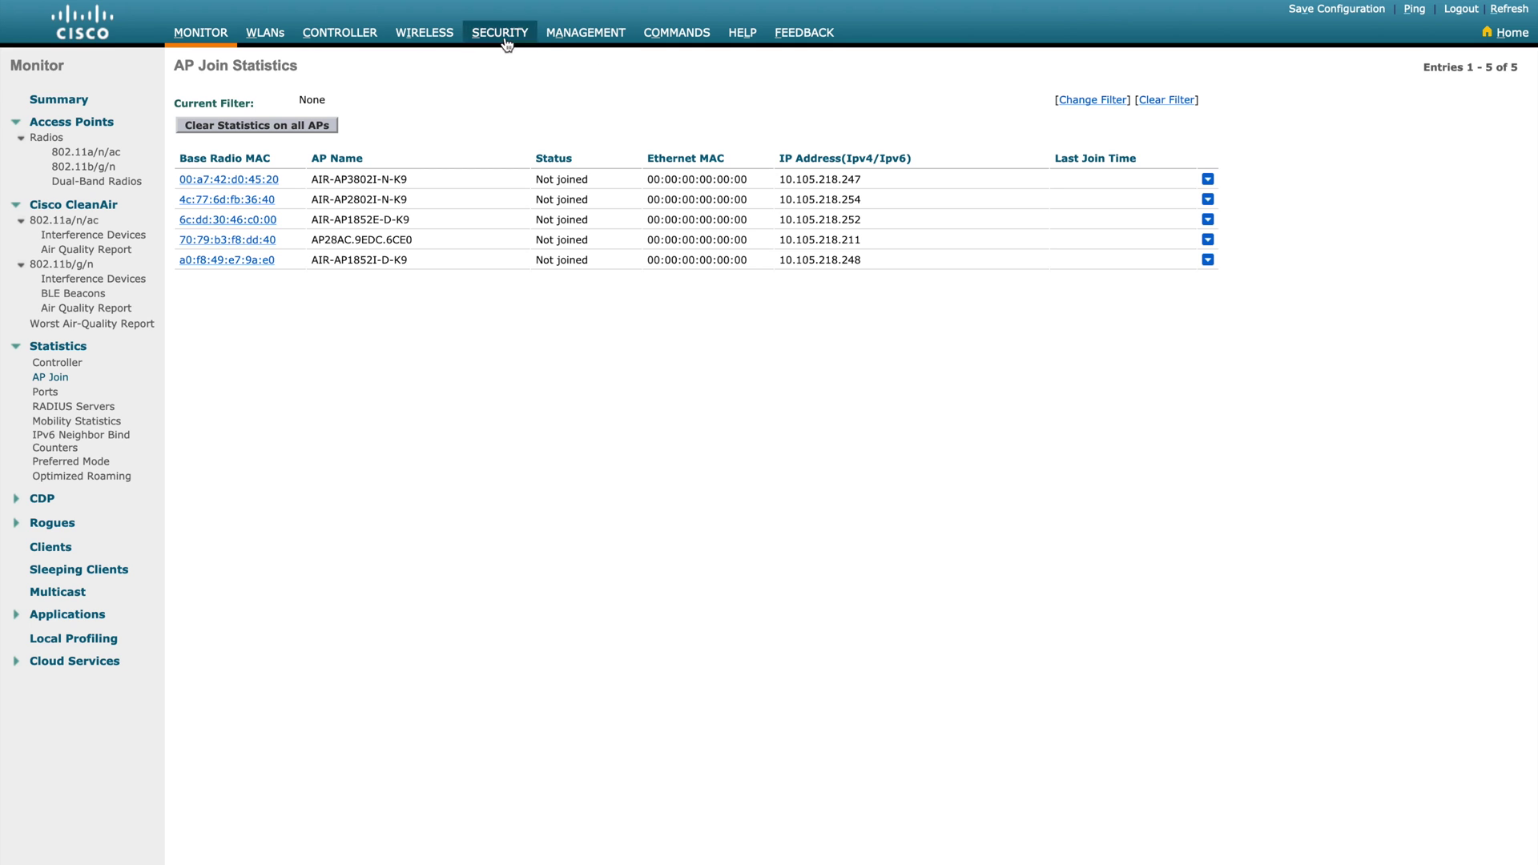
# On the AireOS controller, view the CleanAir settings of the 802.11a/n/ac wireless network
pyautogui.click(437, 33)
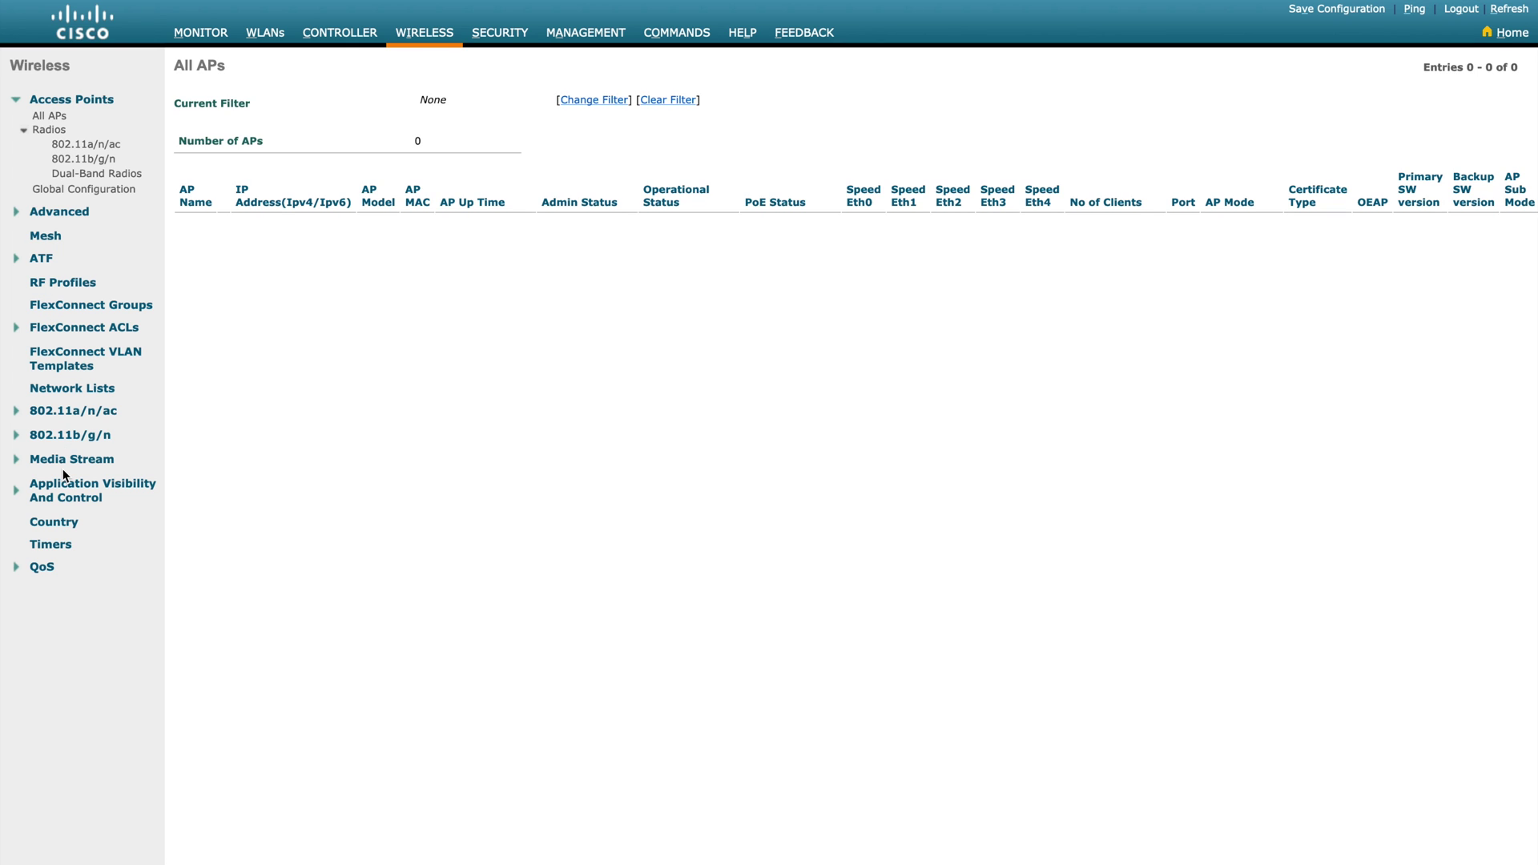
pyautogui.click(56, 410)
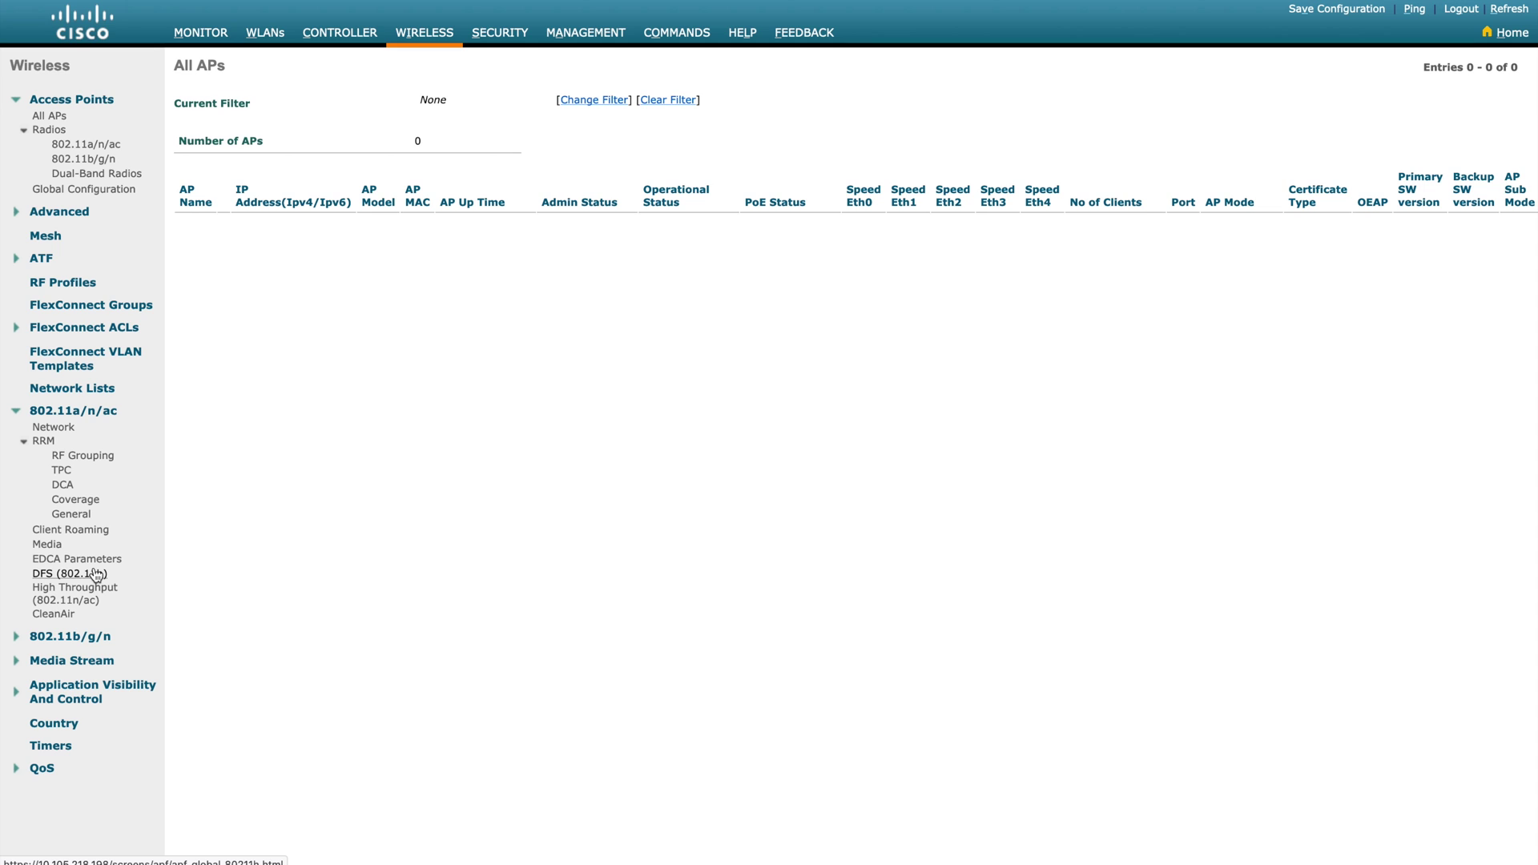
pyautogui.click(58, 614)
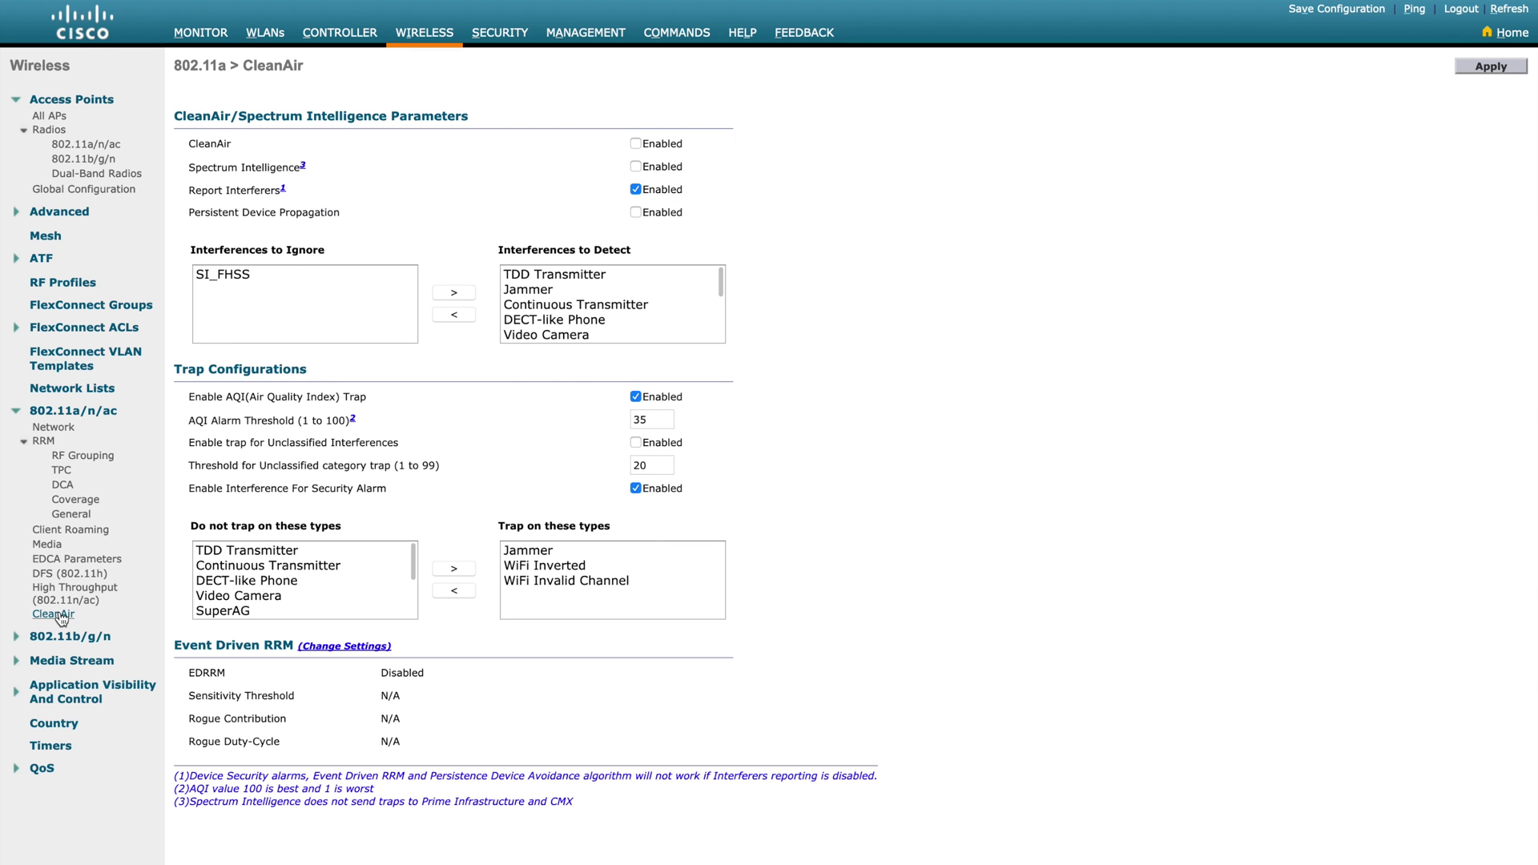
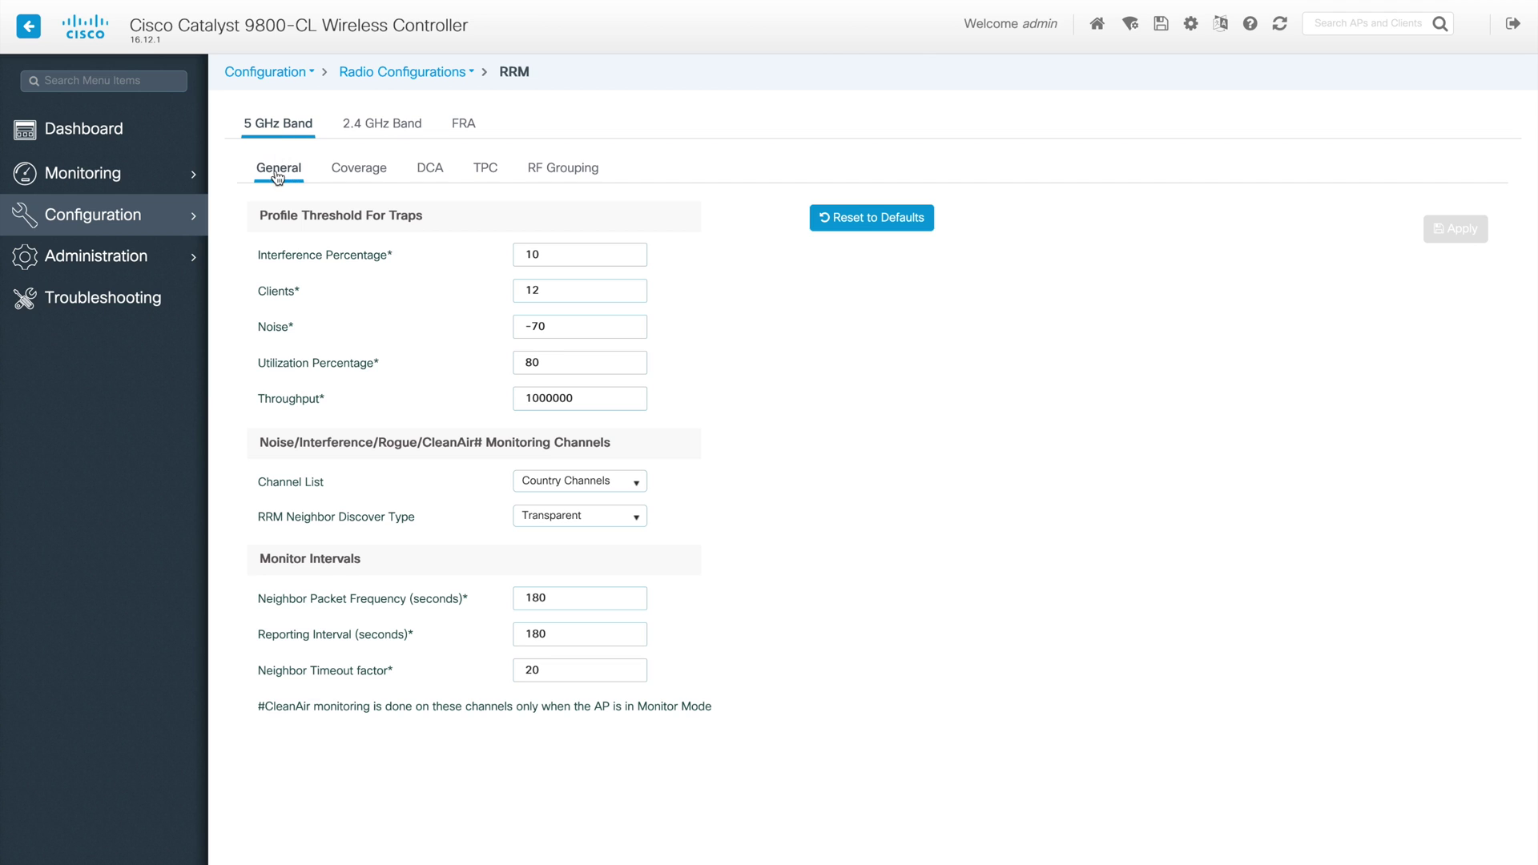
# On the Catalyst 9800 RRM page, review the 5 GHz coverage, DCA, TPC and RF grouping settings
pyautogui.click(368, 174)
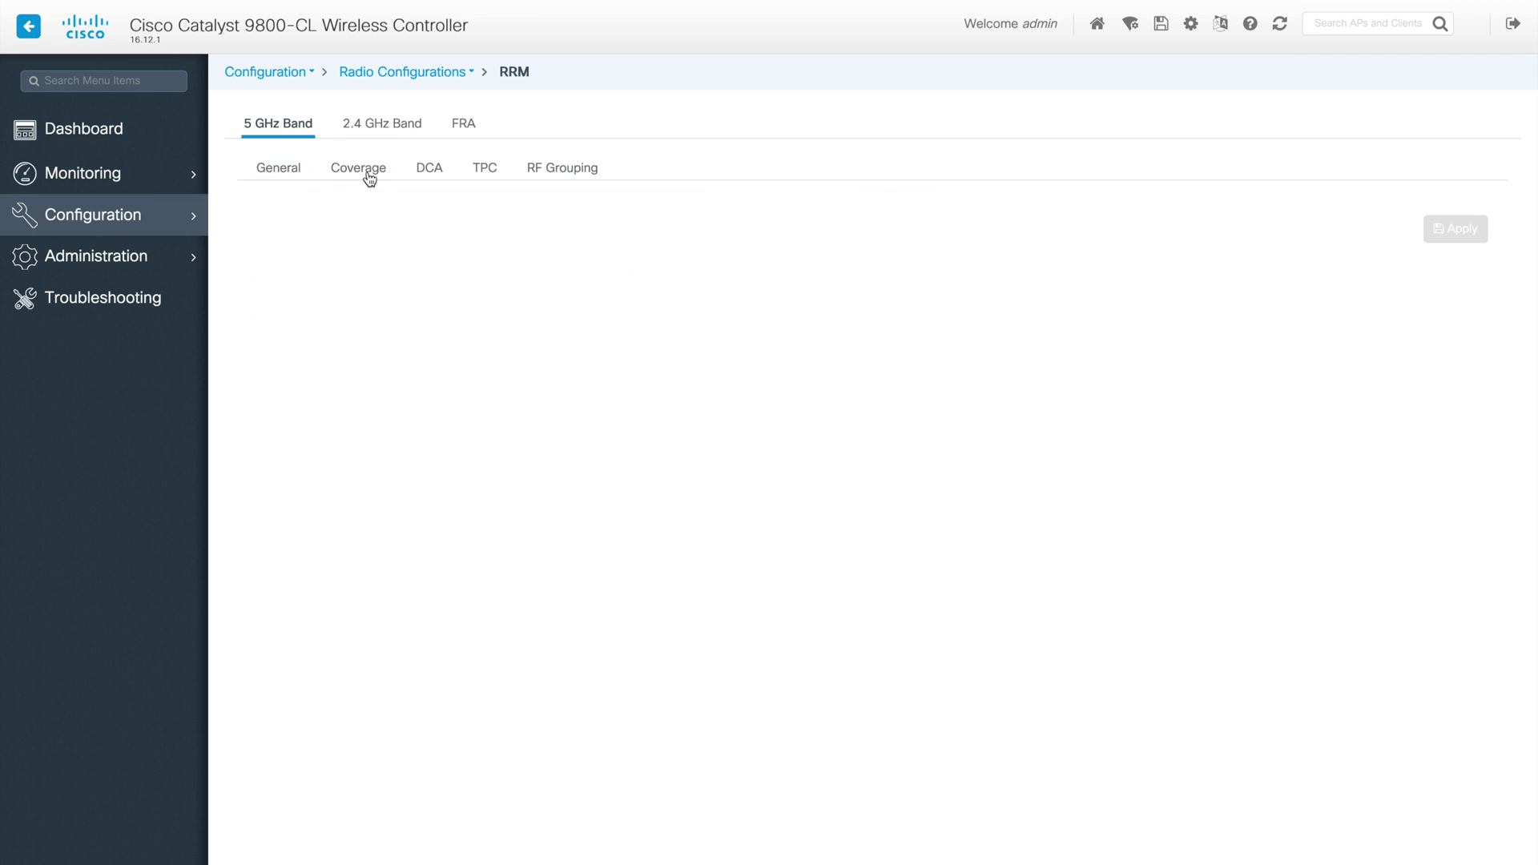
pyautogui.click(430, 176)
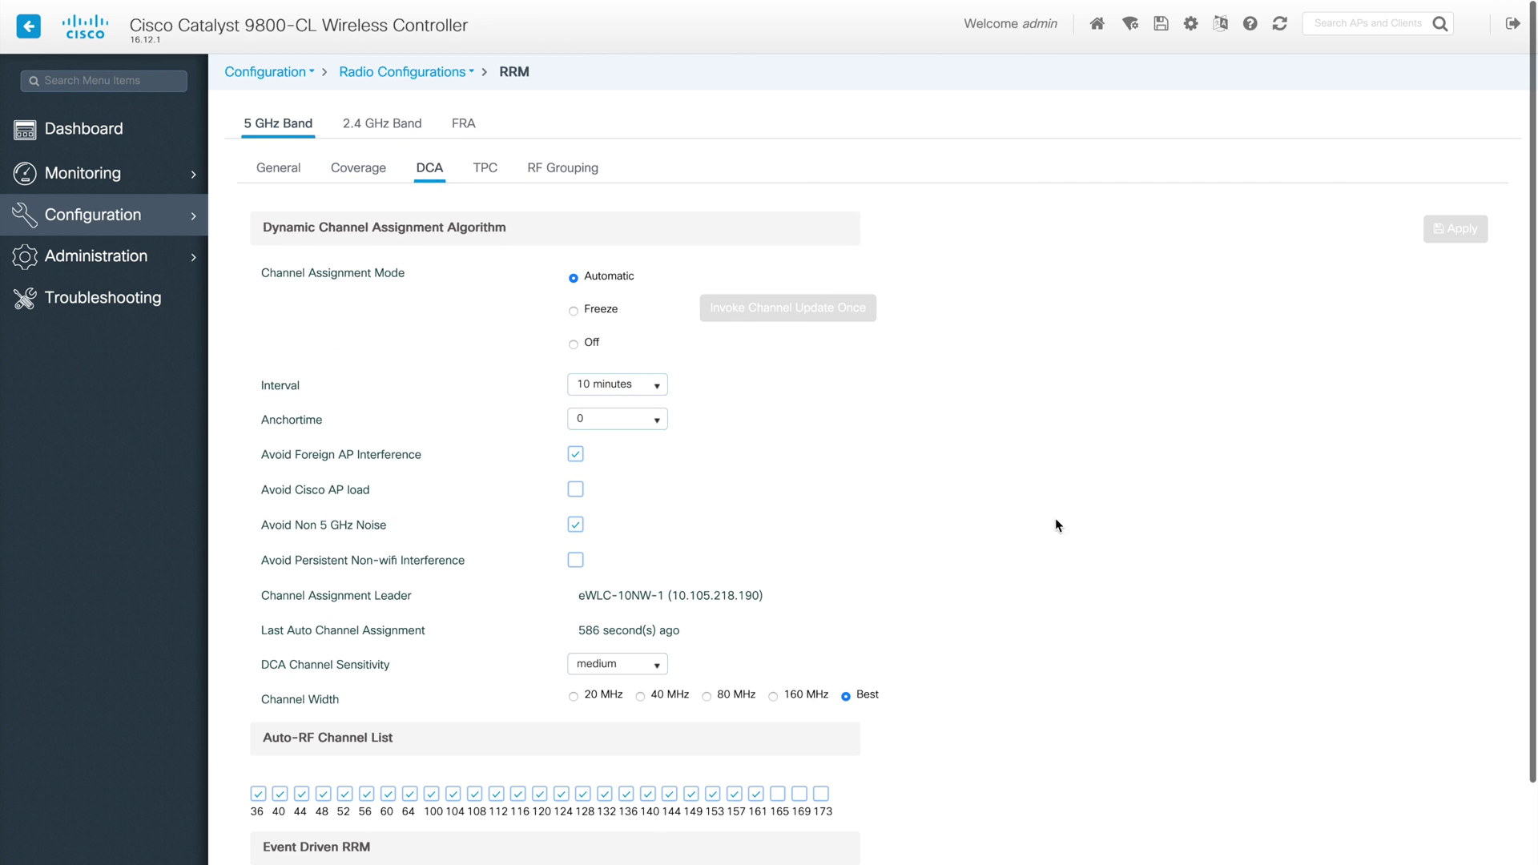
pyautogui.scroll(-2, 1225, 633)
pyautogui.scroll(2, 1225, 633)
pyautogui.click(487, 176)
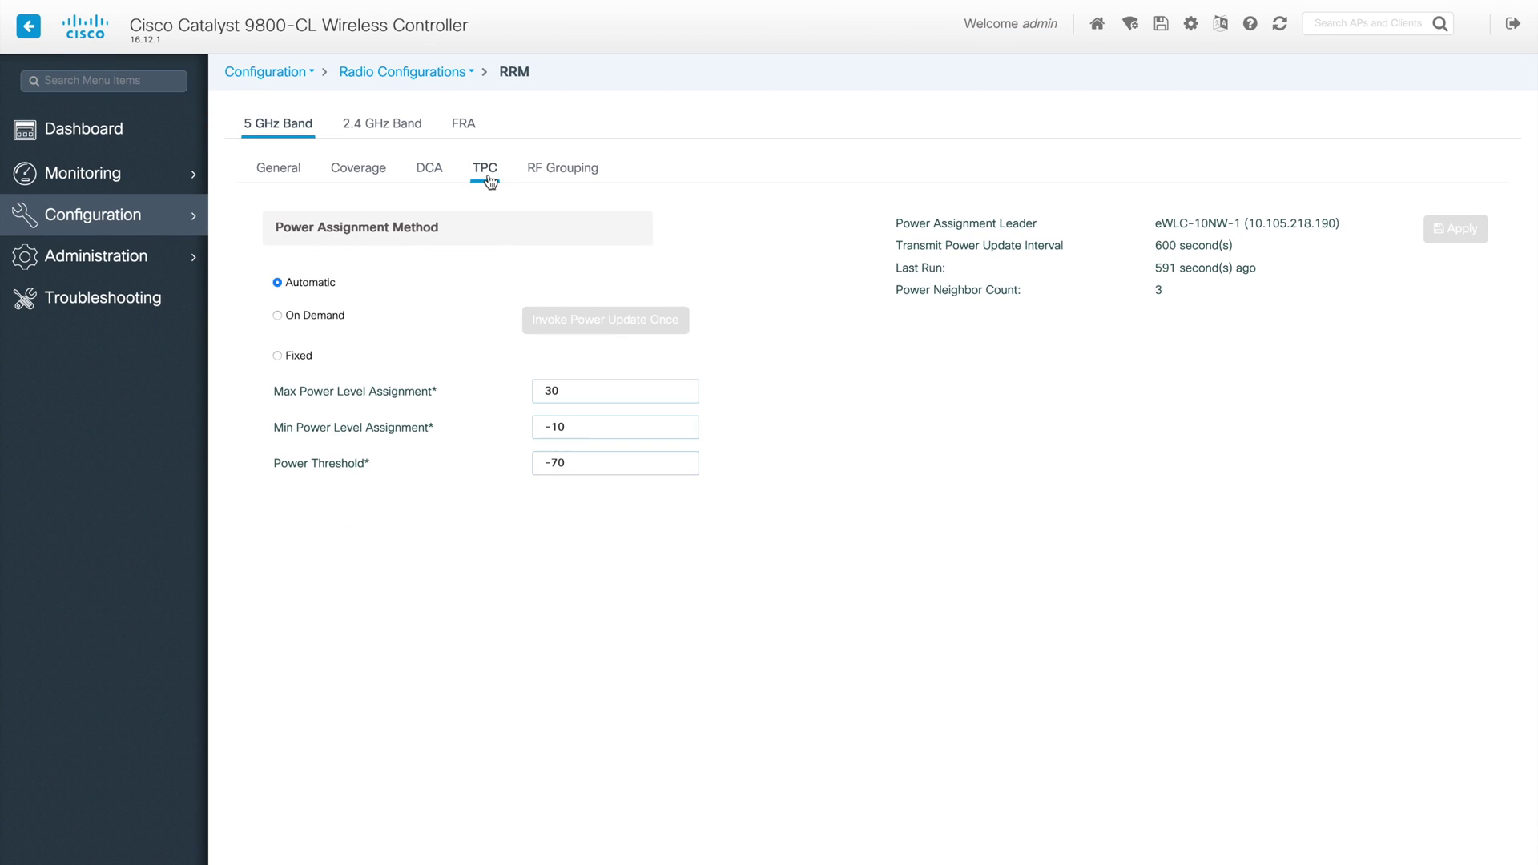
pyautogui.click(570, 174)
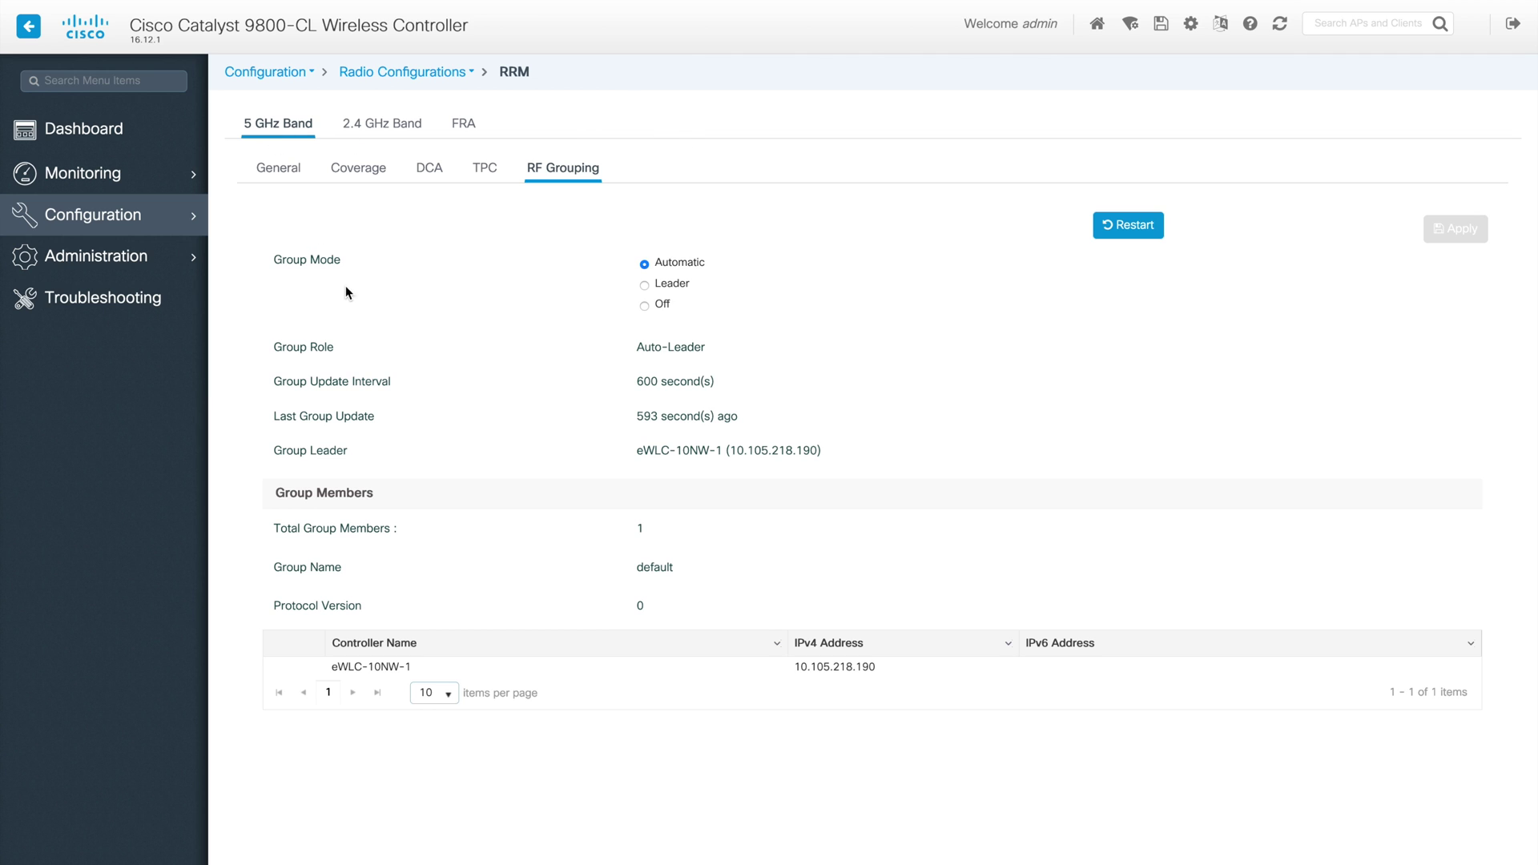
# Review the 2.4 GHz RRM general, coverage, DCA, TPC and RF grouping settings and the FRA settings, and return to the 5 GHz band
pyautogui.click(385, 134)
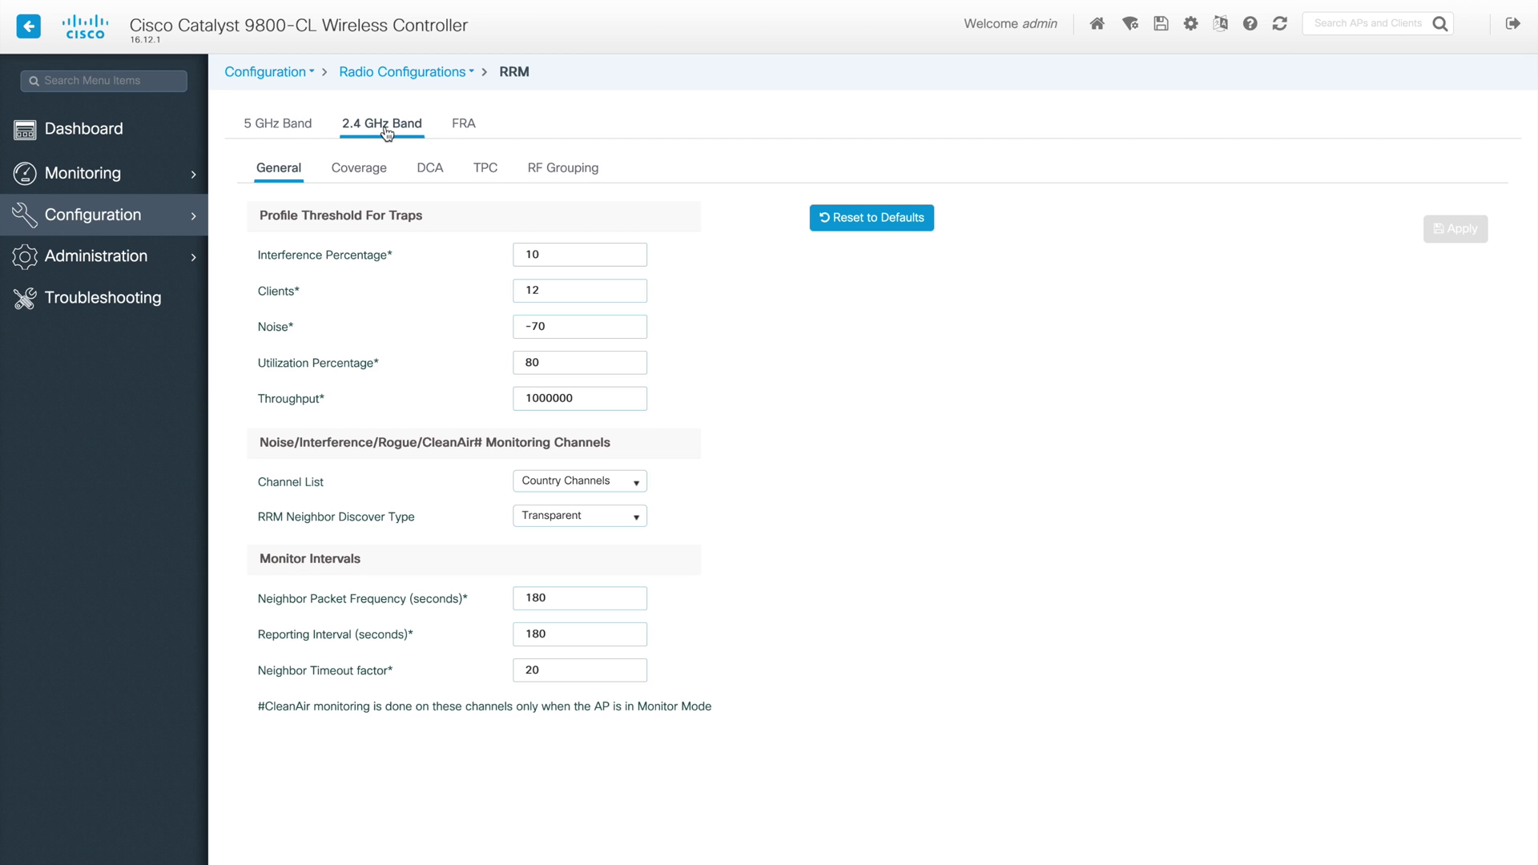
pyautogui.click(356, 170)
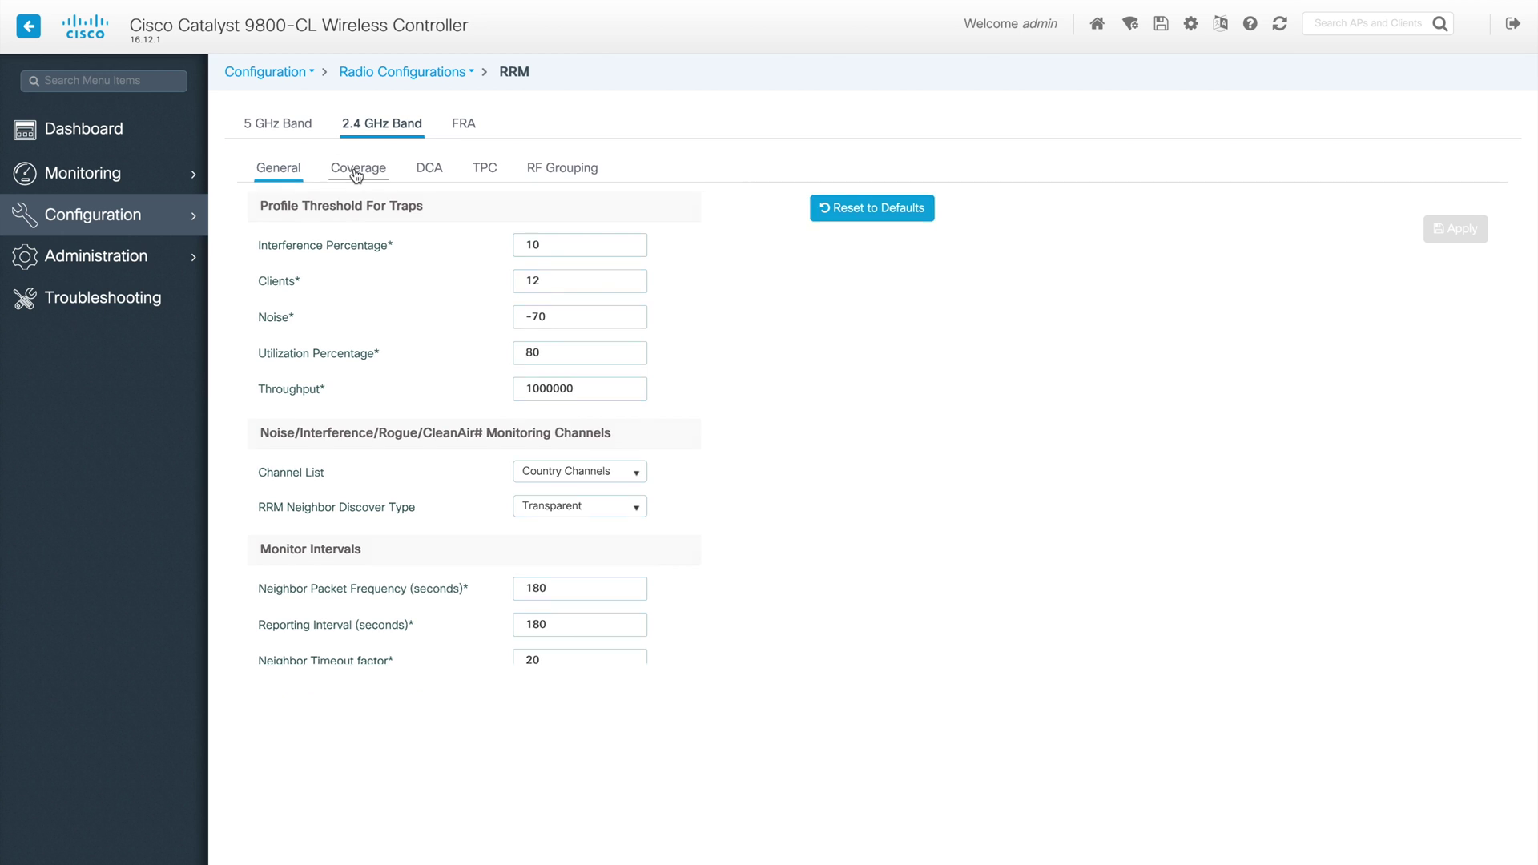
pyautogui.click(430, 170)
pyautogui.click(484, 169)
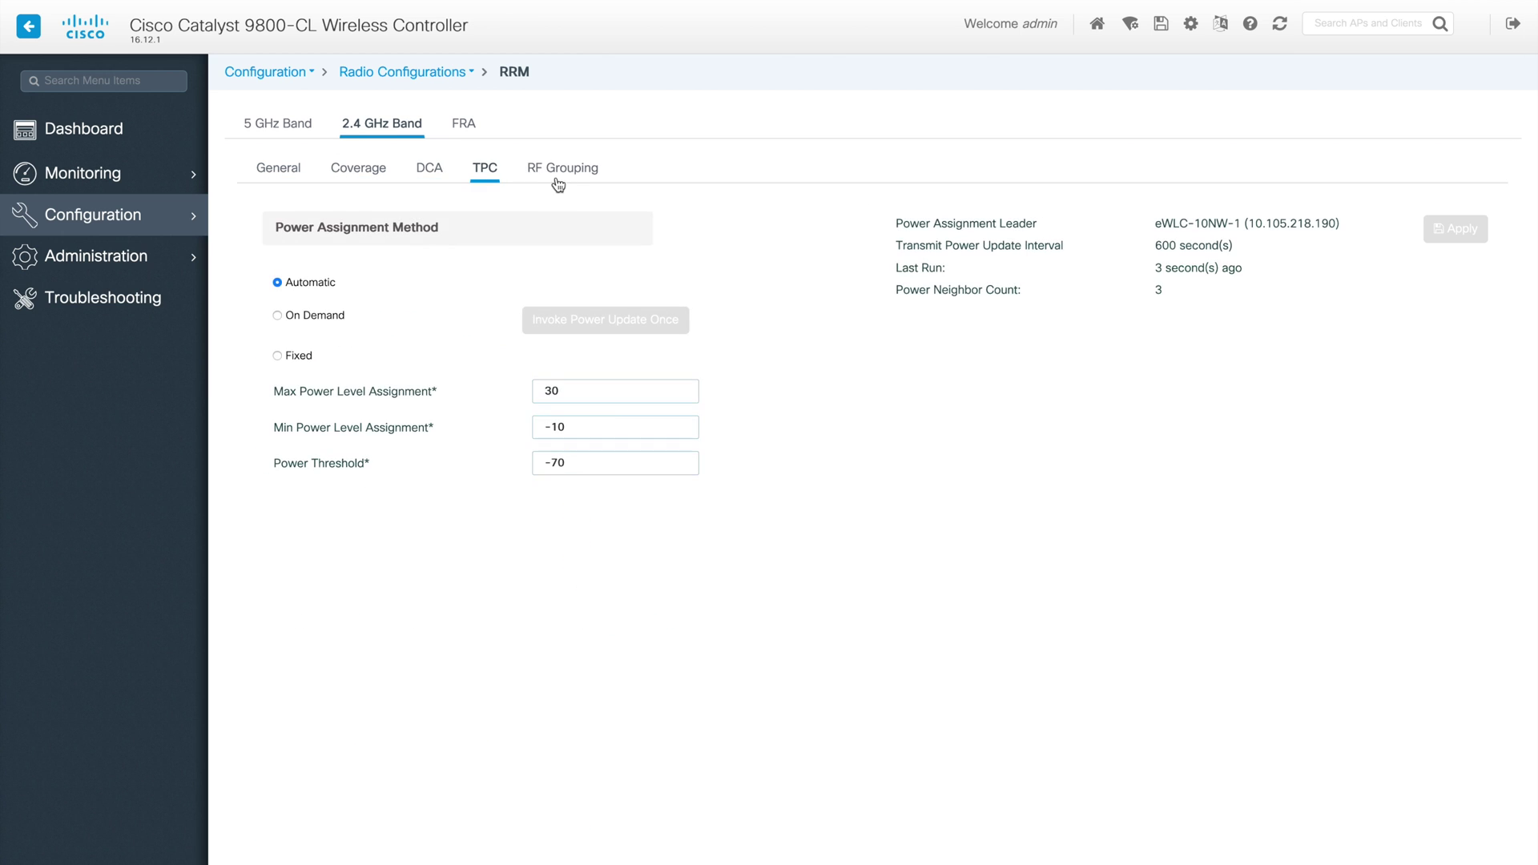
pyautogui.click(565, 176)
pyautogui.click(463, 124)
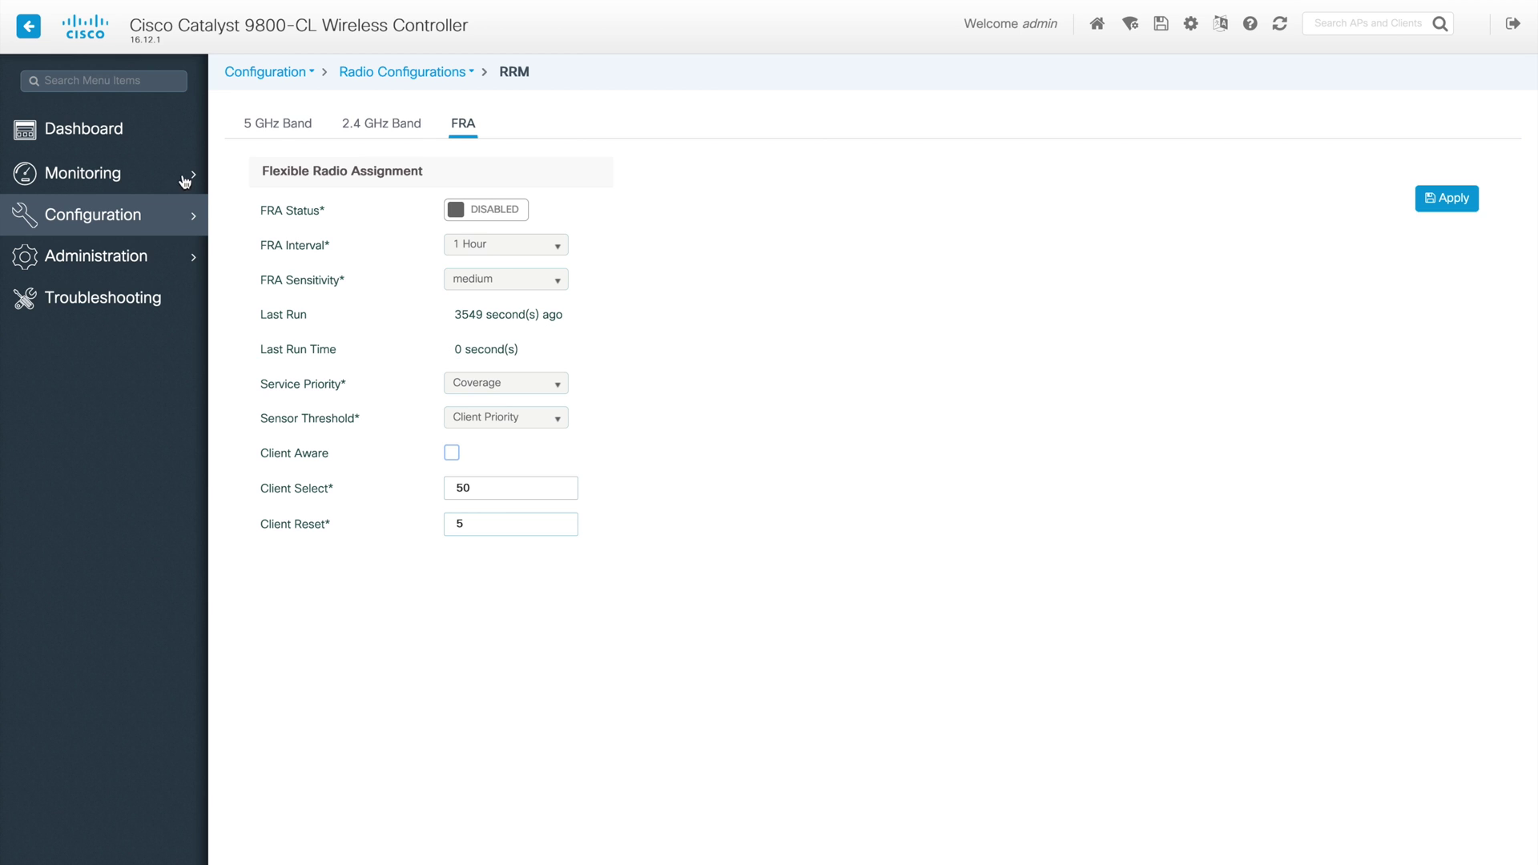
pyautogui.click(275, 126)
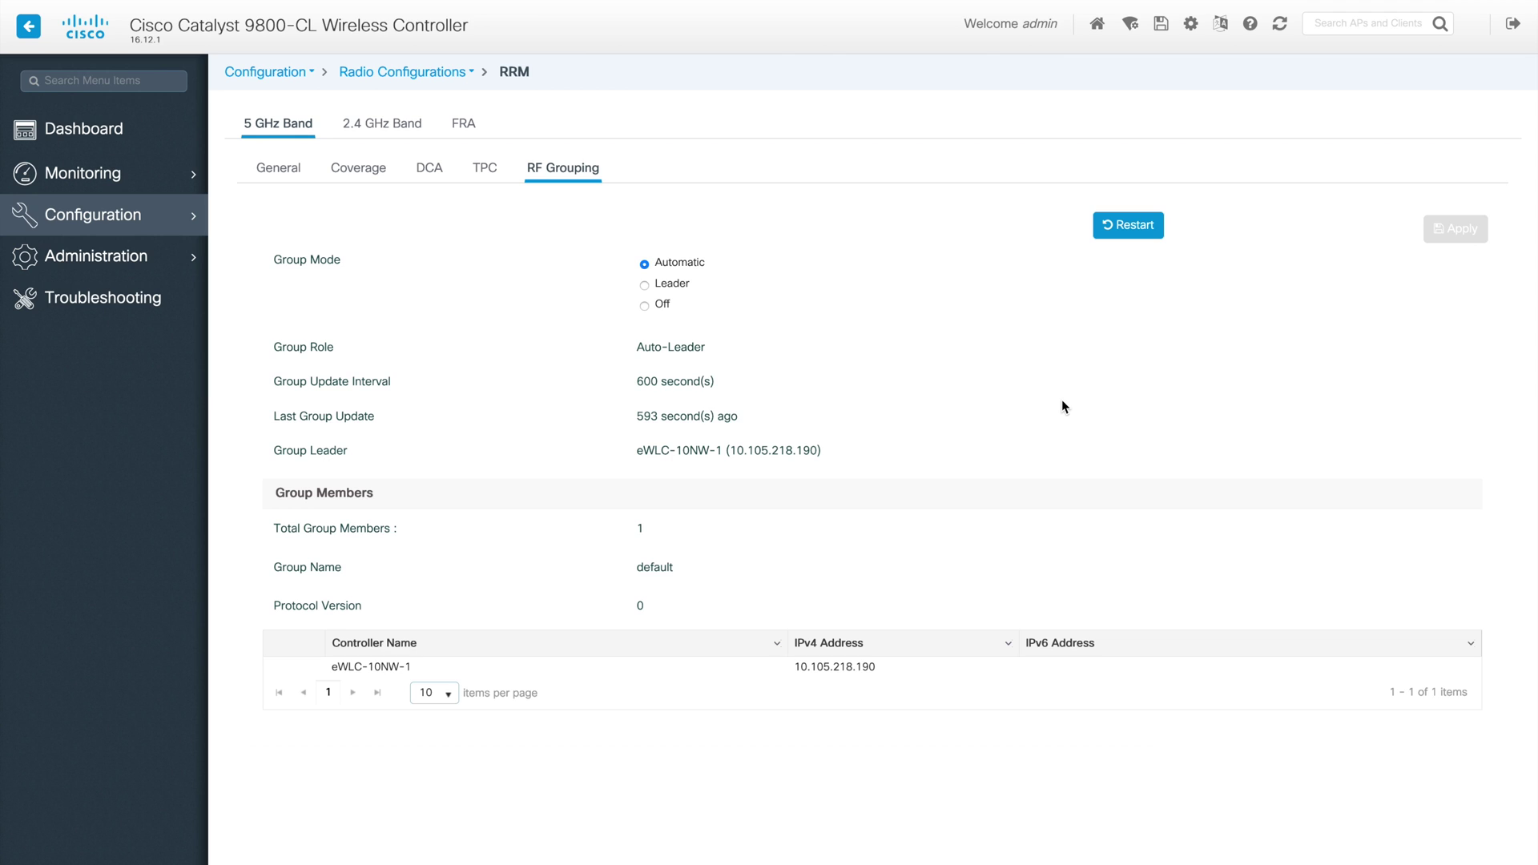
# Compare the Catalyst 9800 radio Parameters for both bands with the EDCA and DFS (802.11h) settings on the AireOS controller
pyautogui.click(471, 74)
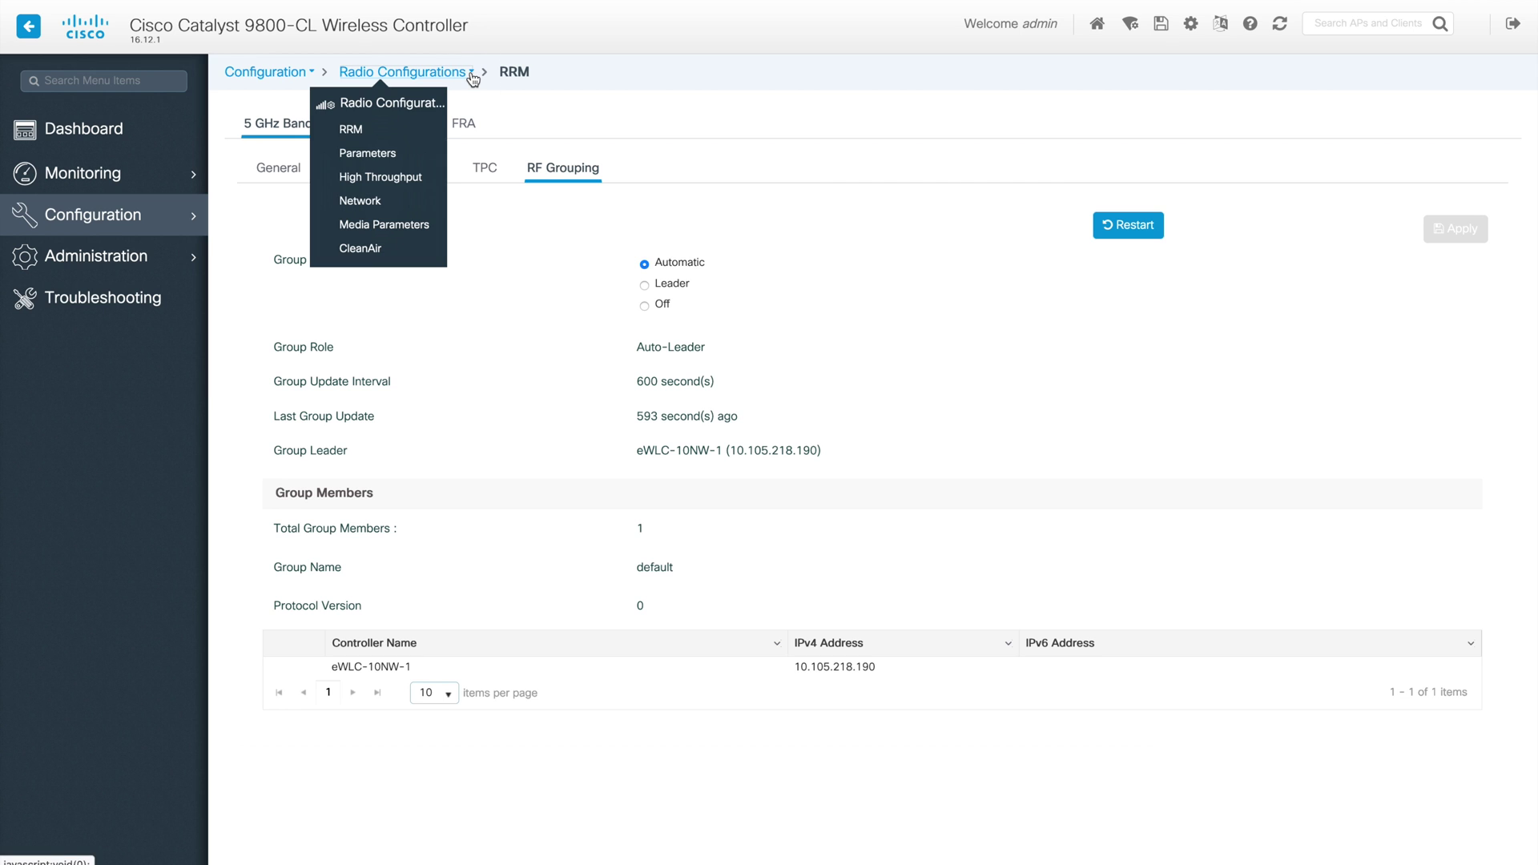
pyautogui.click(367, 153)
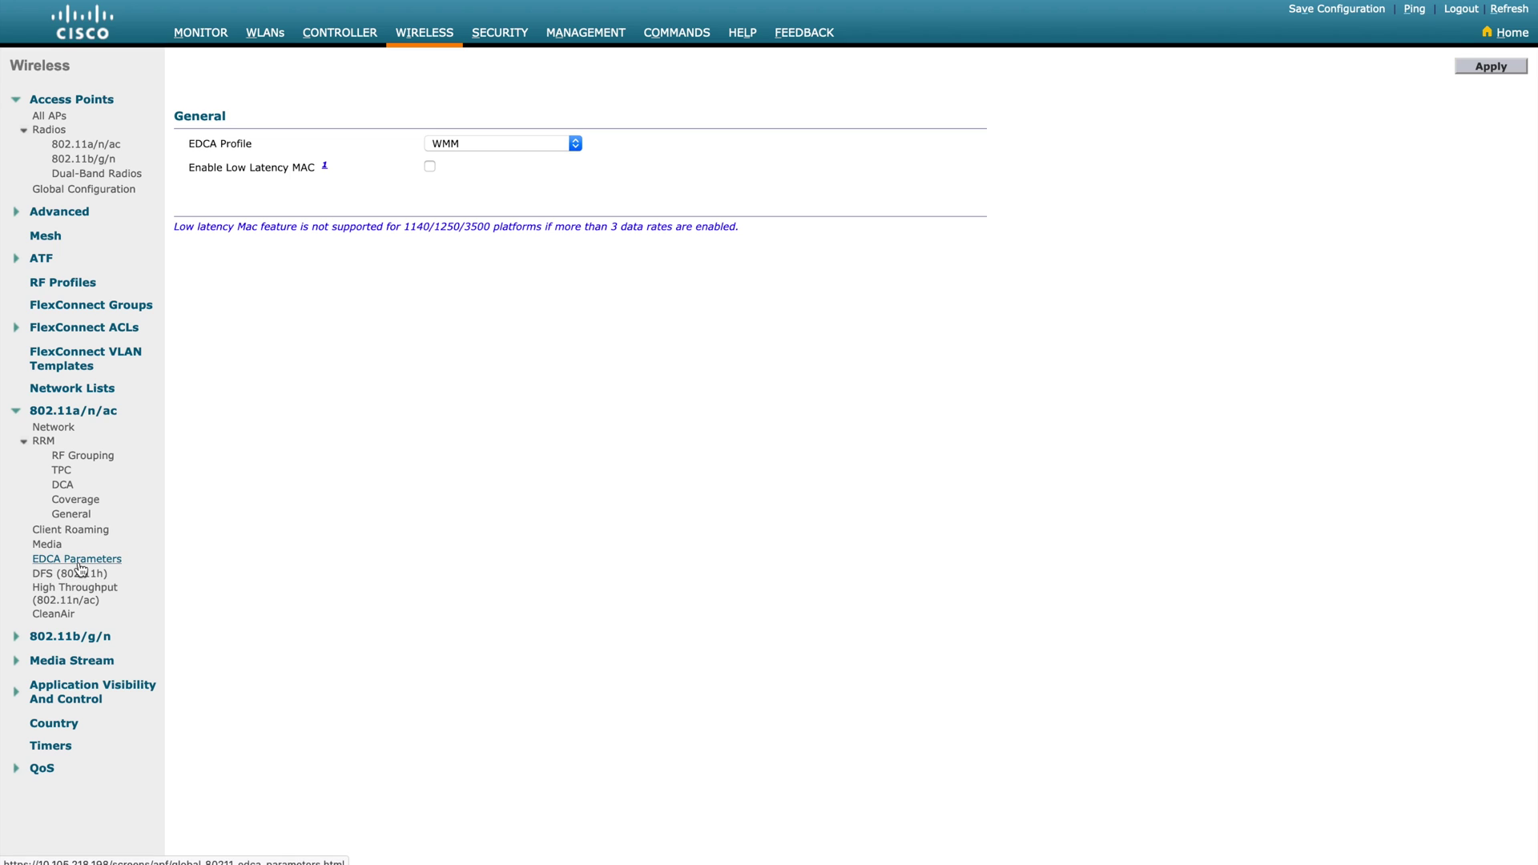
pyautogui.click(65, 575)
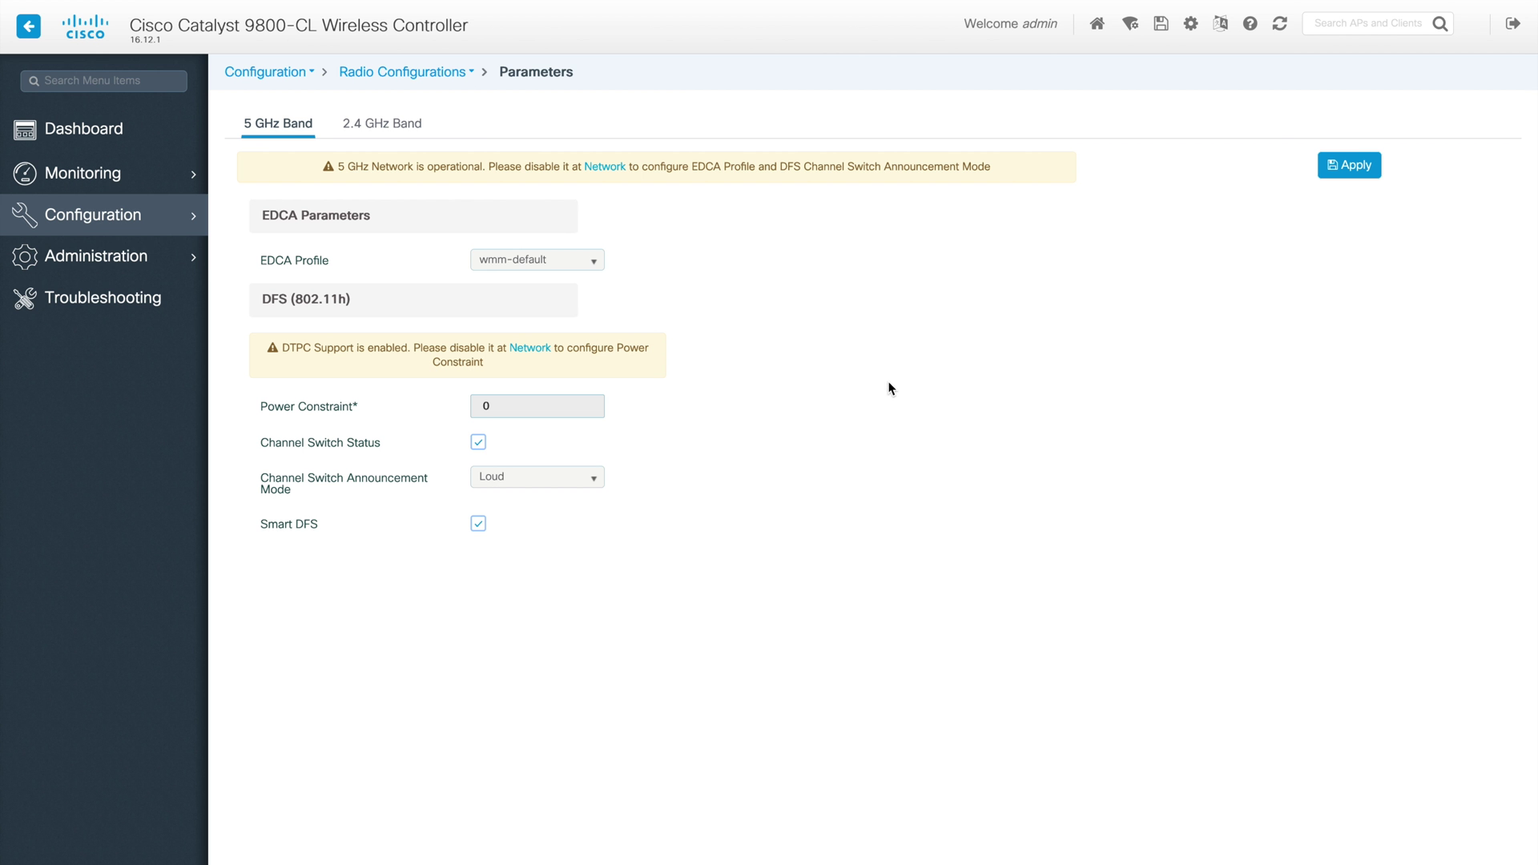
pyautogui.tripleClick(302, 300)
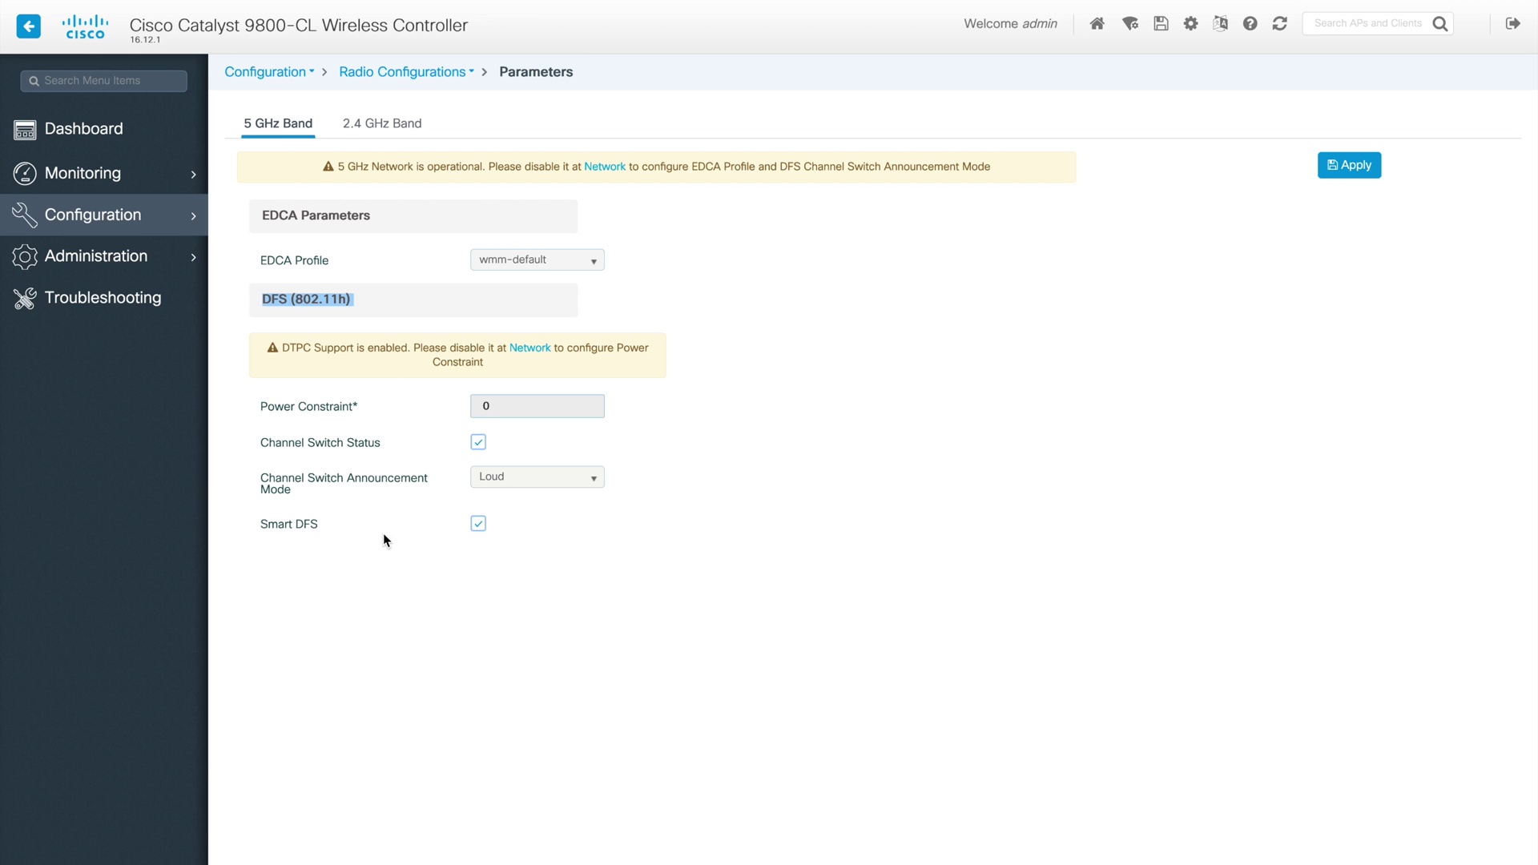
pyautogui.click(383, 133)
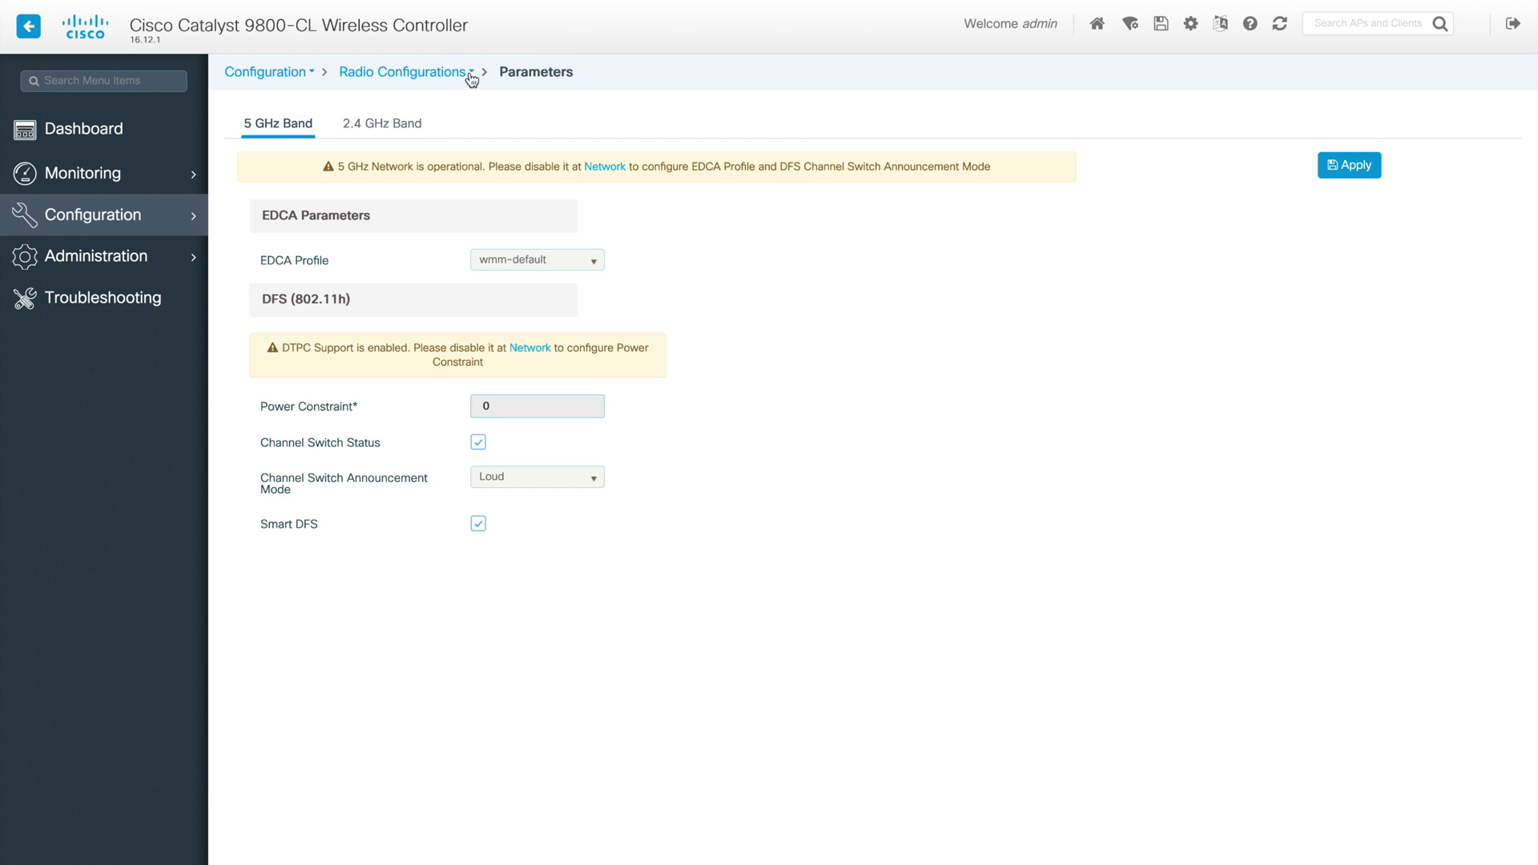
# On the Catalyst 9800 High Throughput page, review the 5 GHz 11n, 11ac and 11ax data rates
pyautogui.click(473, 72)
pyautogui.click(392, 178)
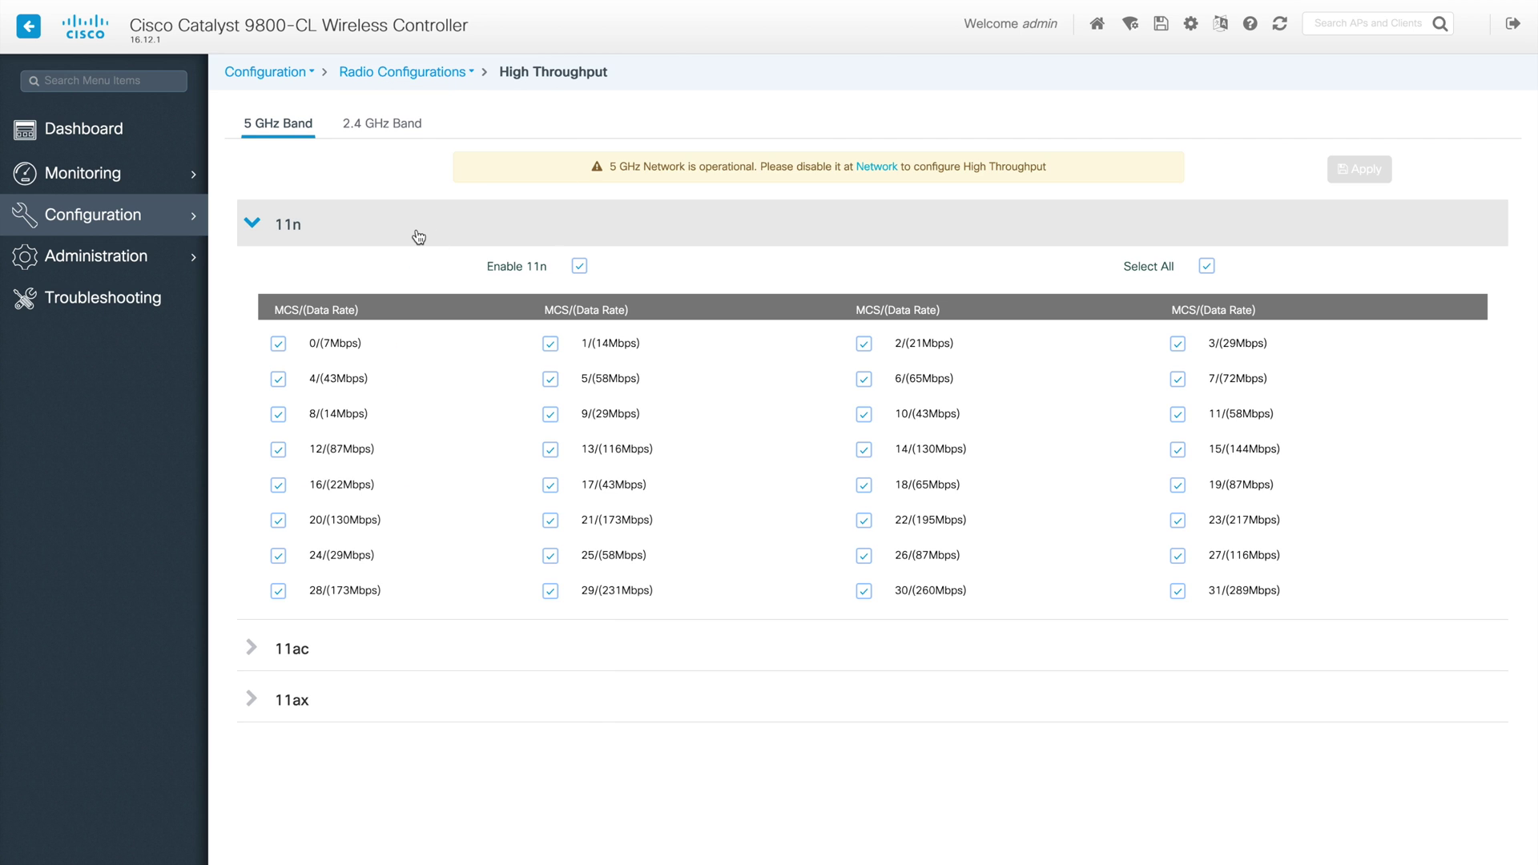
pyautogui.click(252, 701)
pyautogui.scroll(-3, 362, 613)
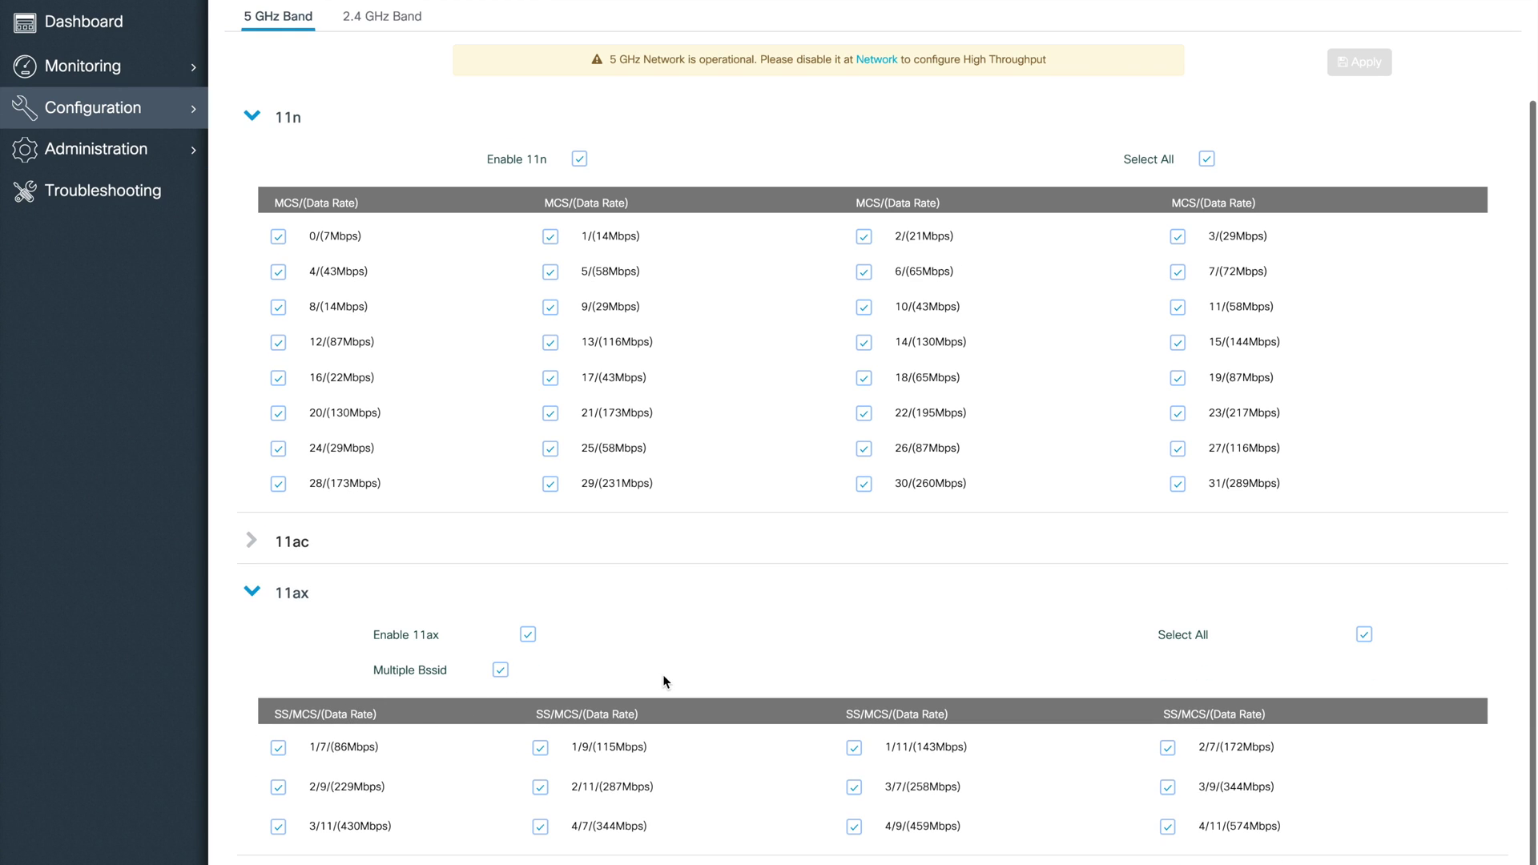
pyautogui.click(251, 542)
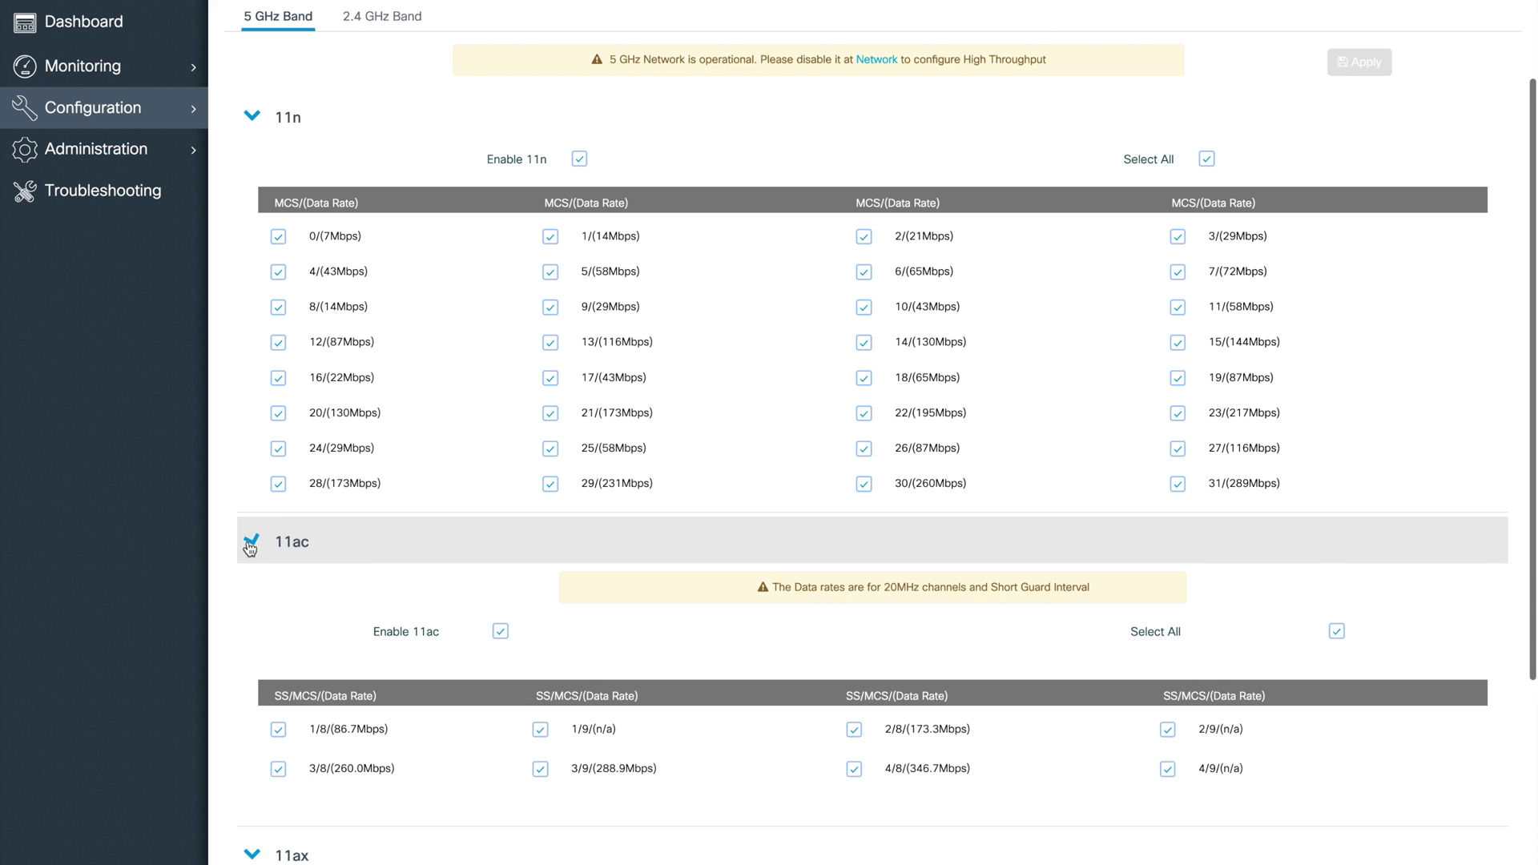
pyautogui.scroll(-5, 464, 547)
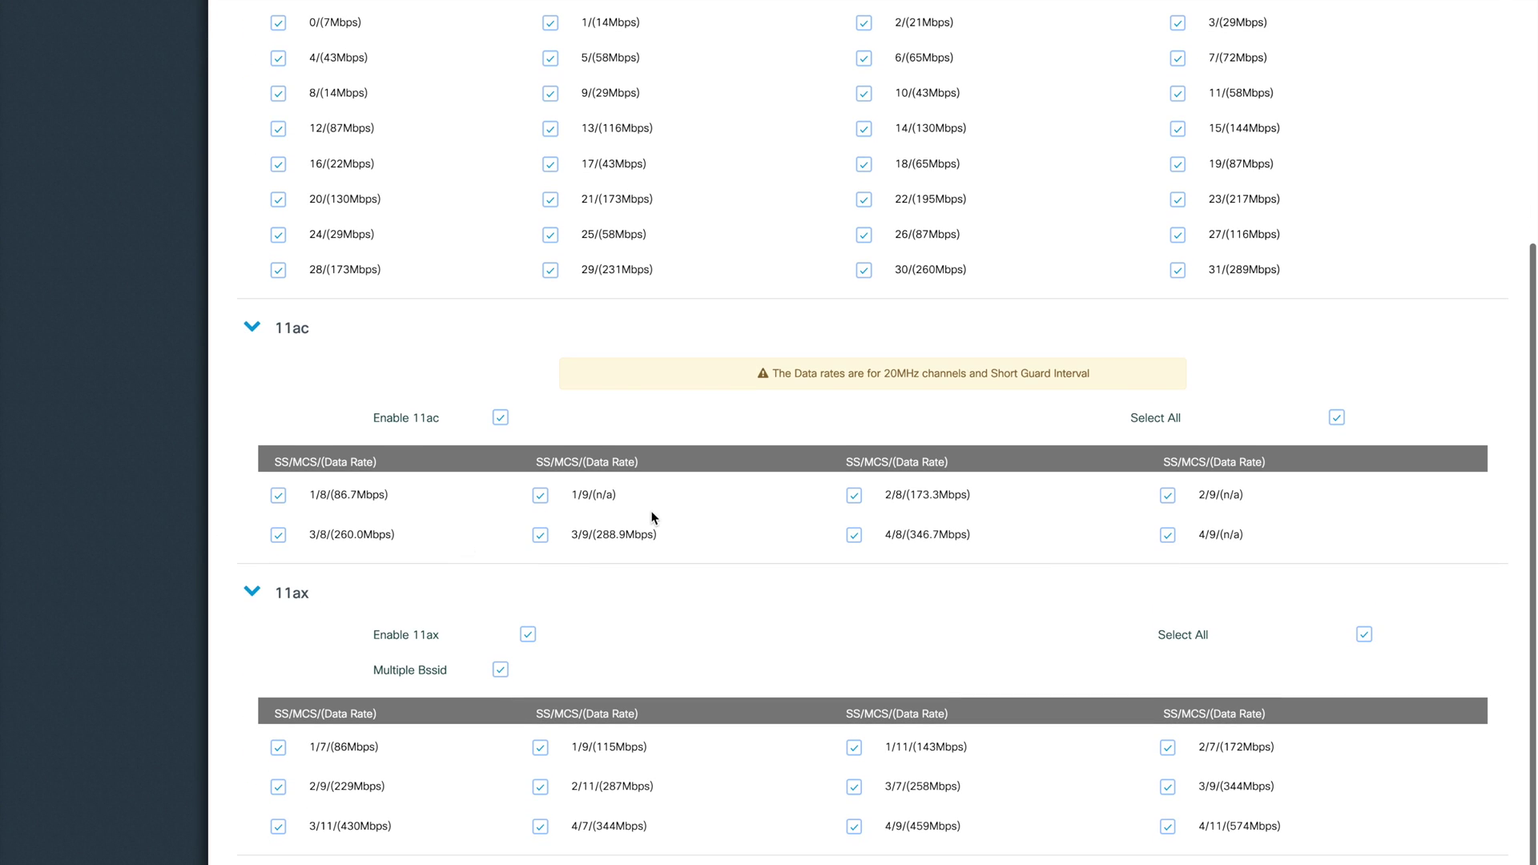
pyautogui.scroll(5, 684, 501)
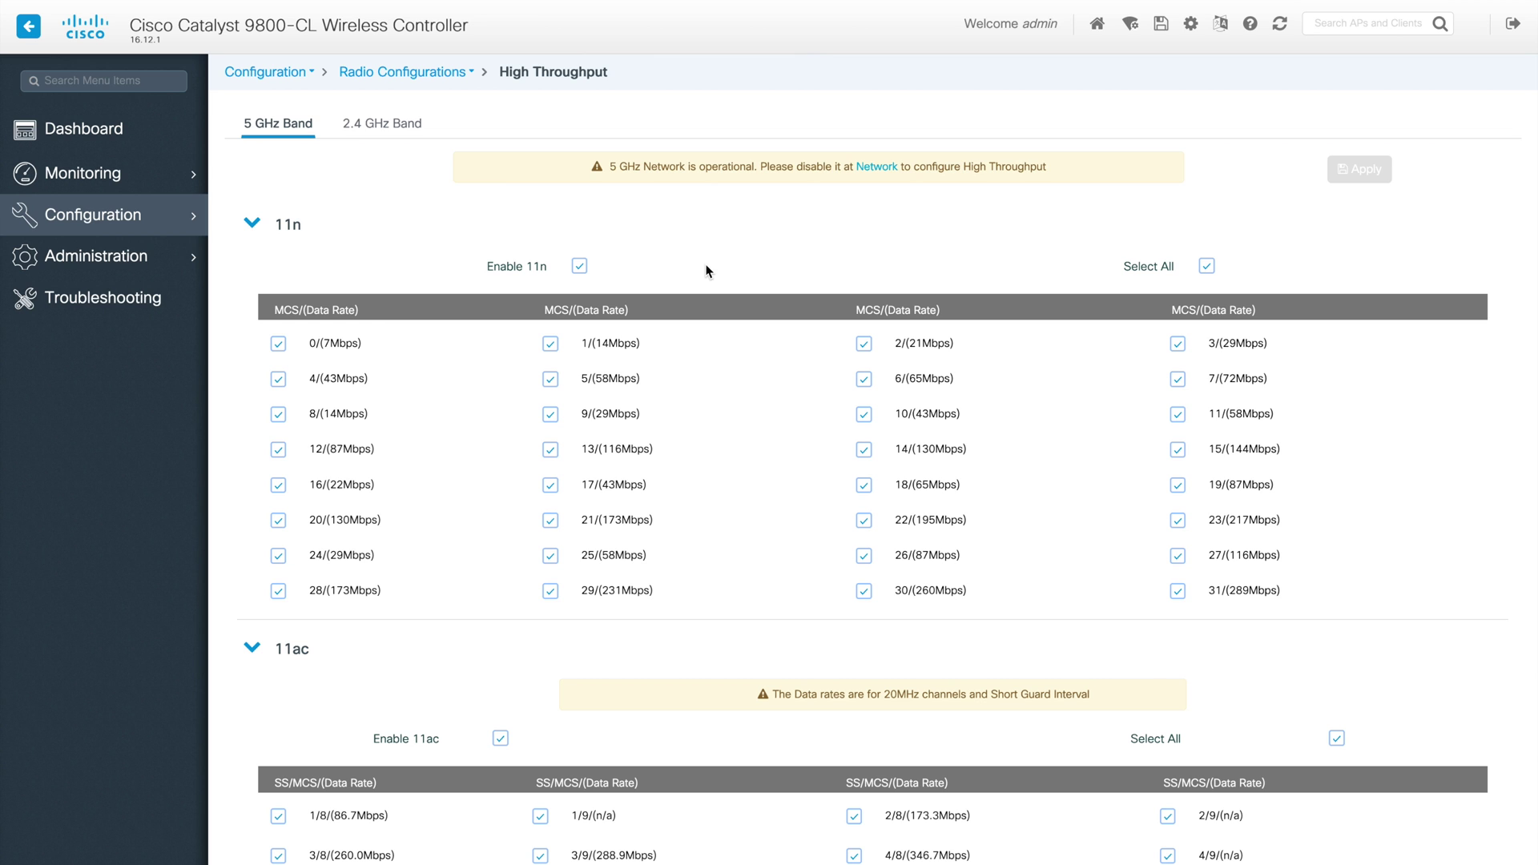
# Review the 2.4 GHz High Throughput data rates for 11n and 11ax
pyautogui.click(373, 136)
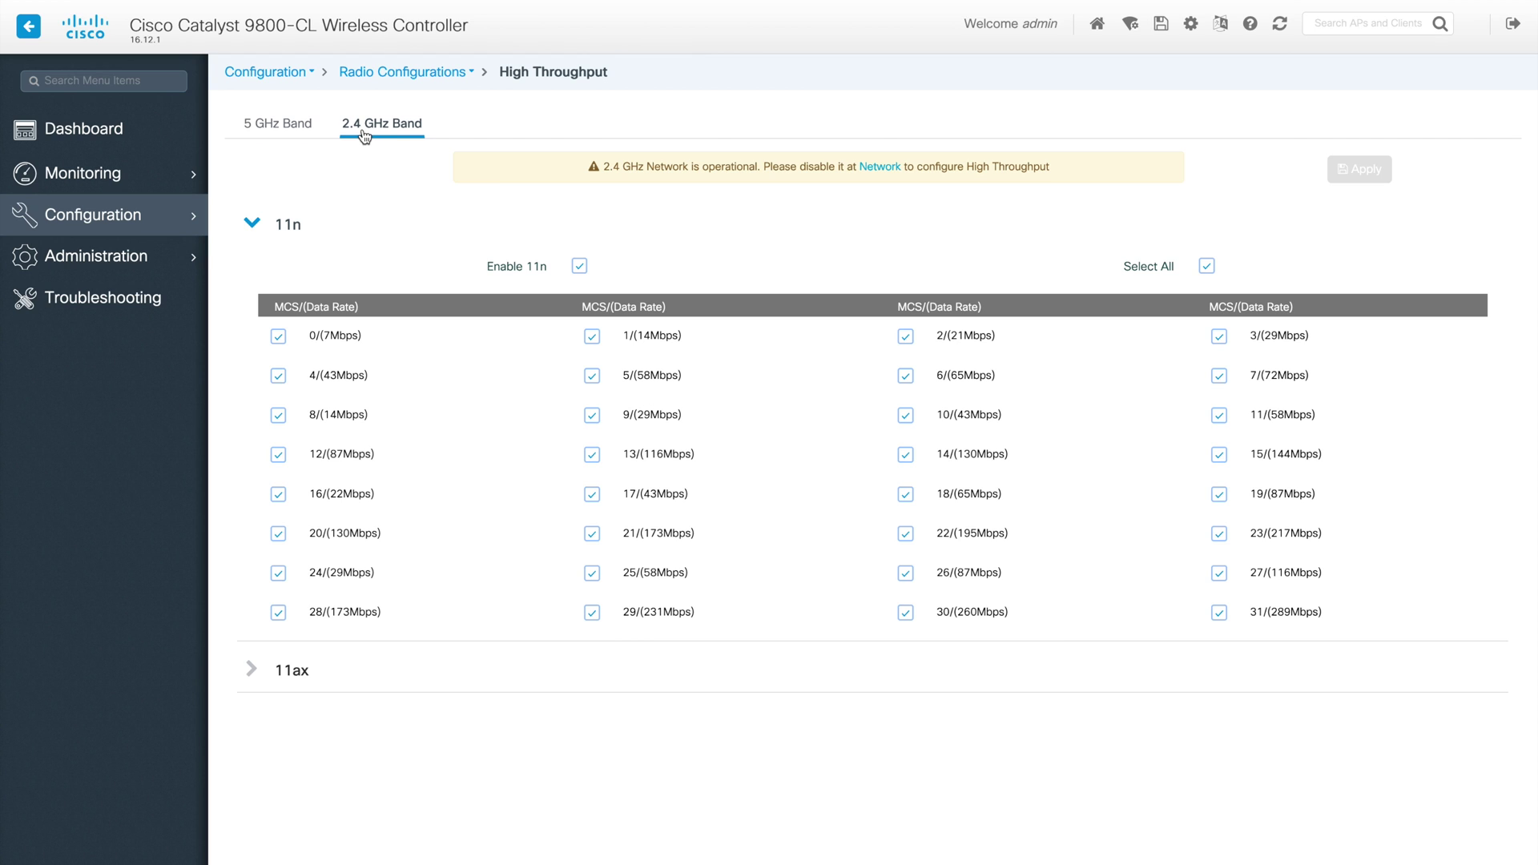
pyautogui.click(253, 673)
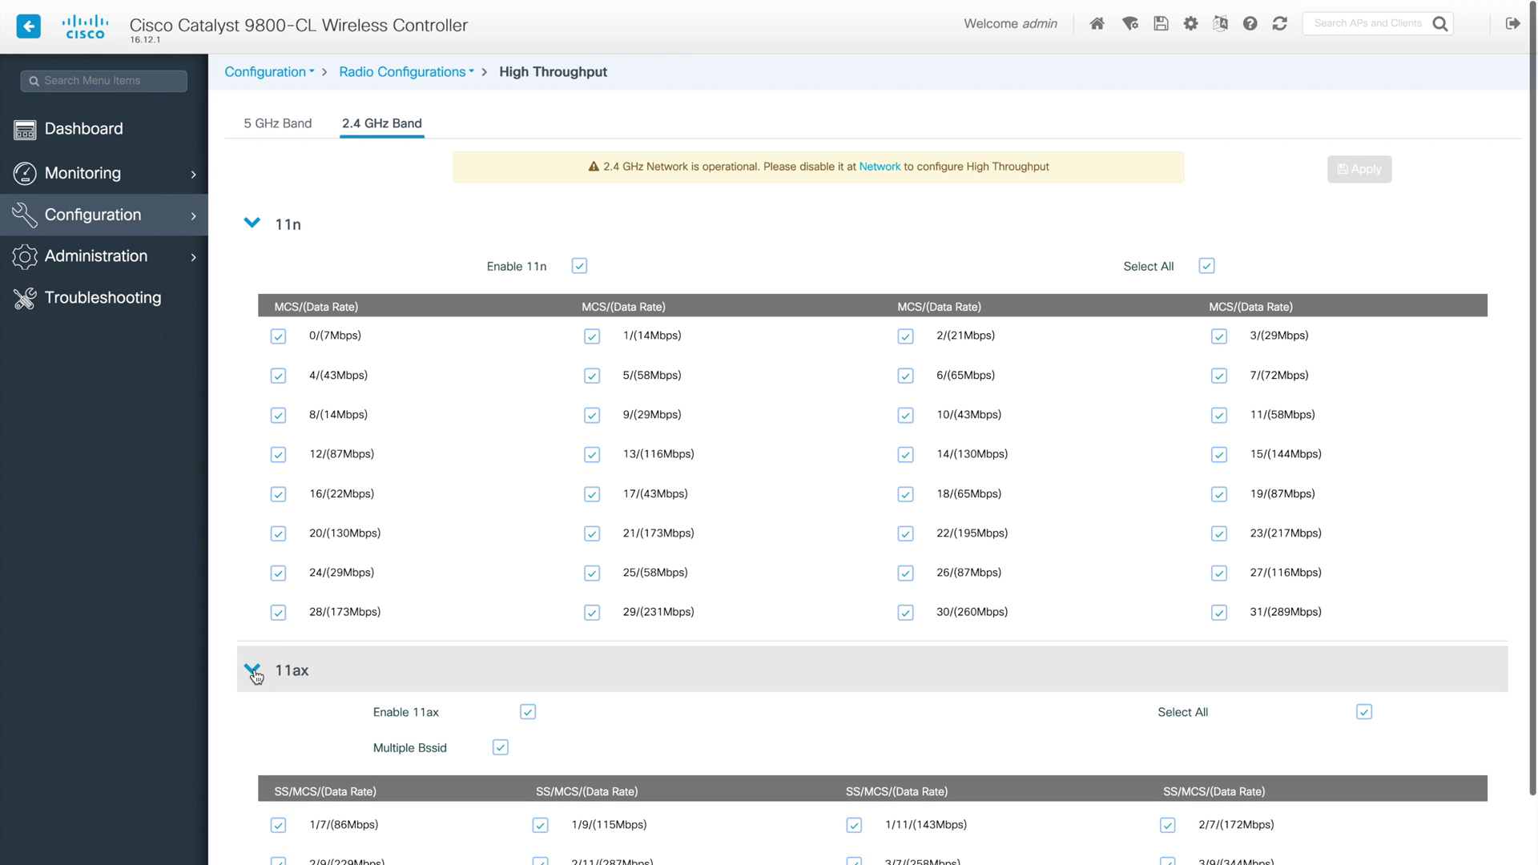
pyautogui.scroll(-1, 443, 527)
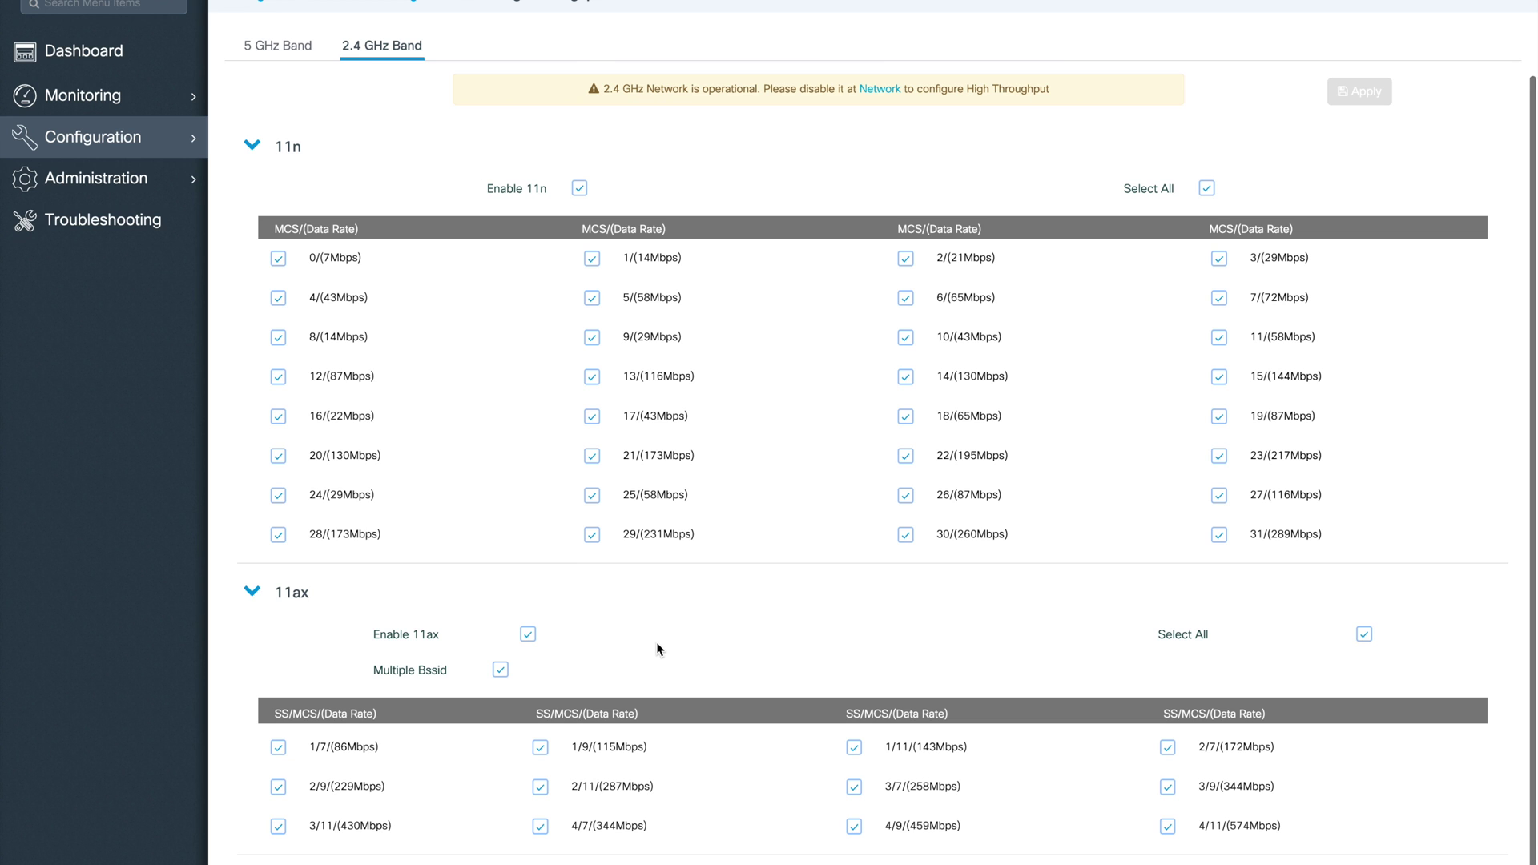
pyautogui.scroll(2, 656, 641)
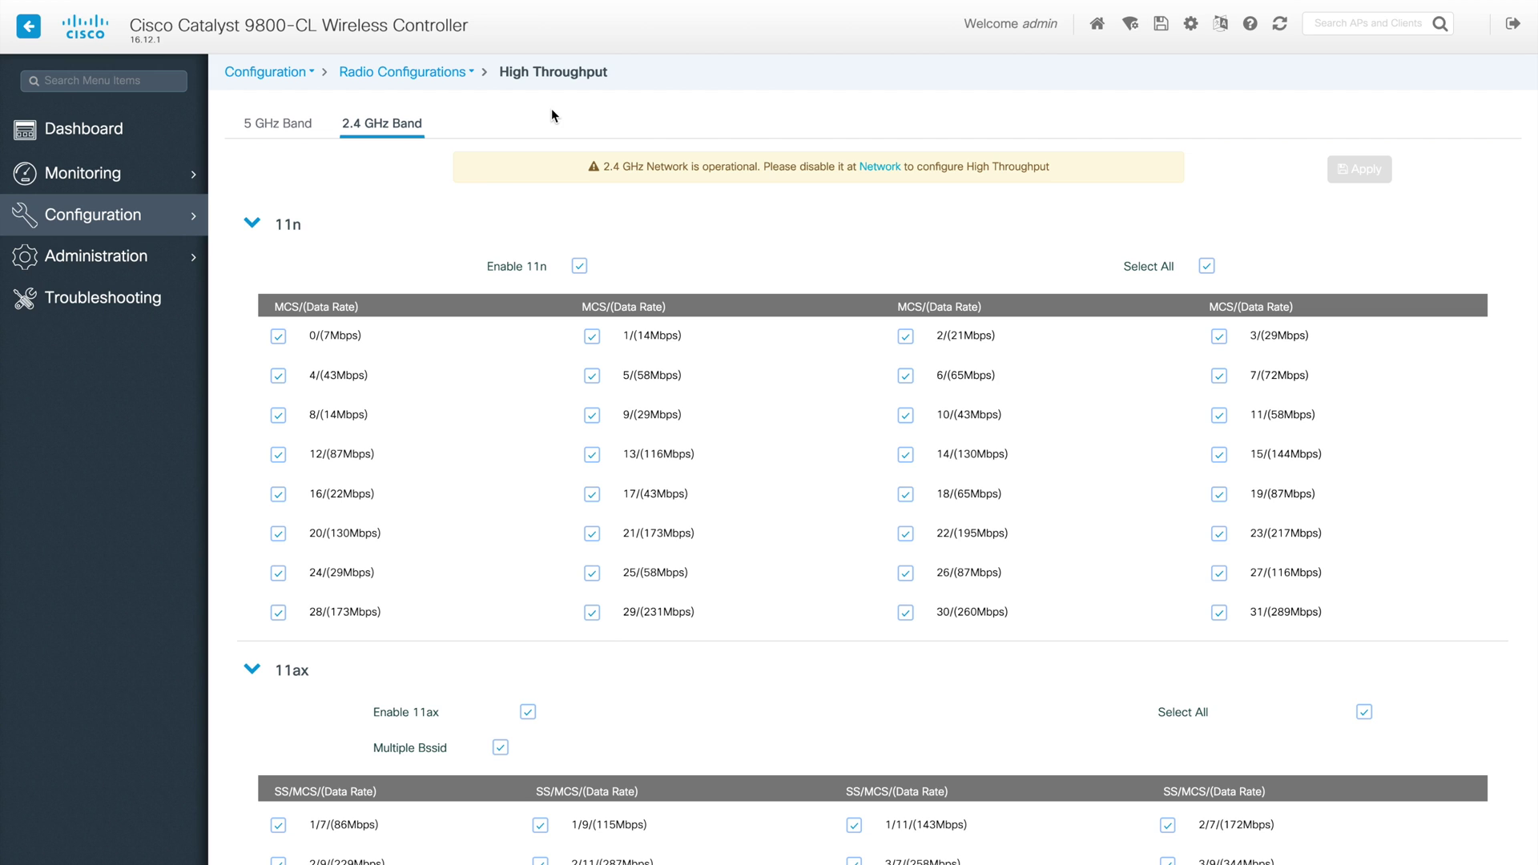
# Compare the Catalyst 9800 Network settings for both radio bands with the 802.11a/n/ac Network page on the AireOS controller
pyautogui.click(471, 73)
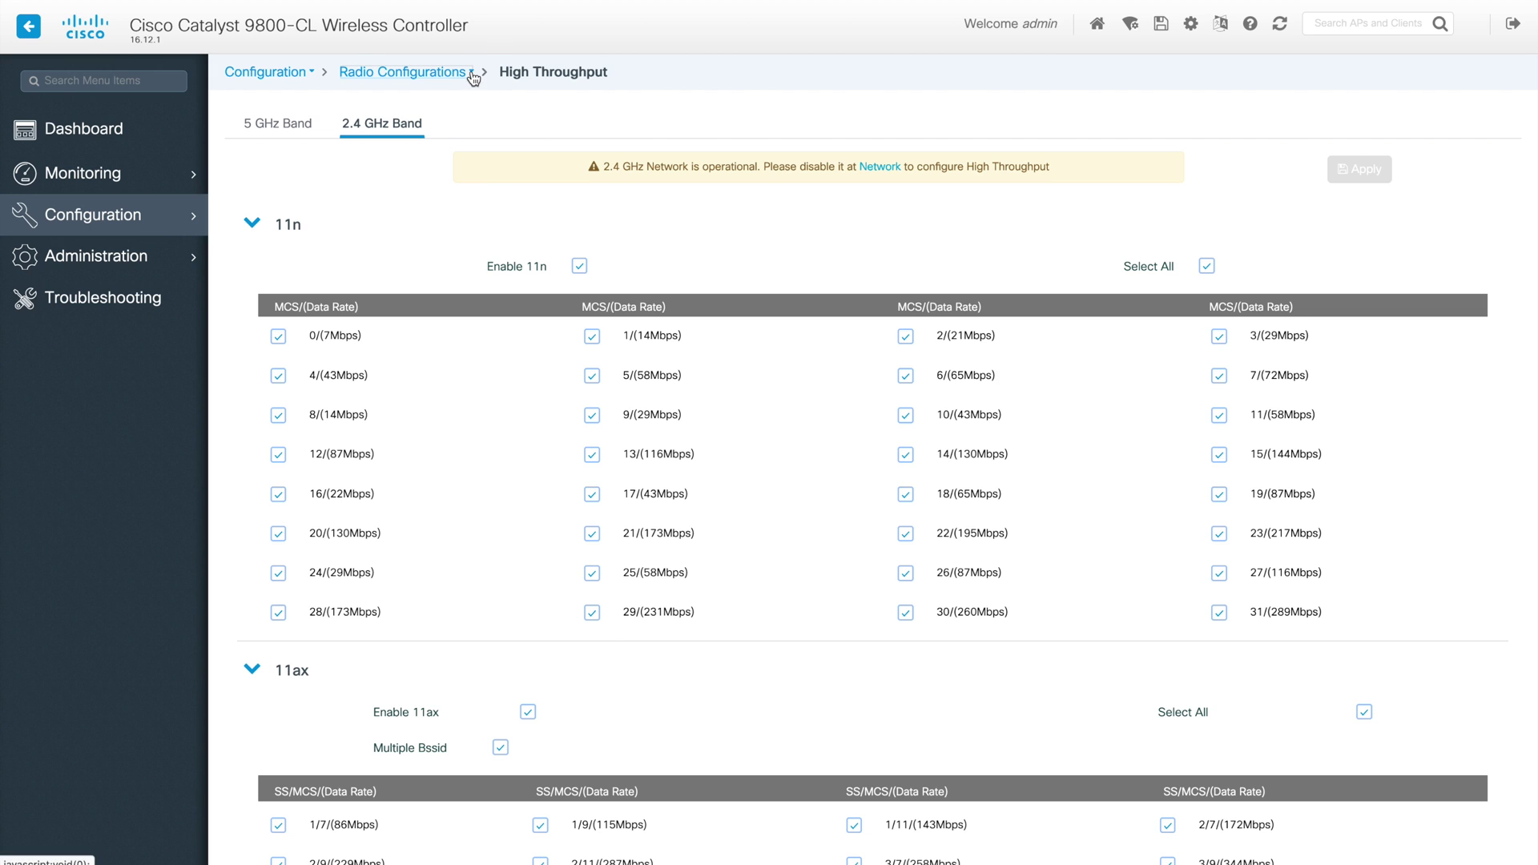
pyautogui.click(363, 201)
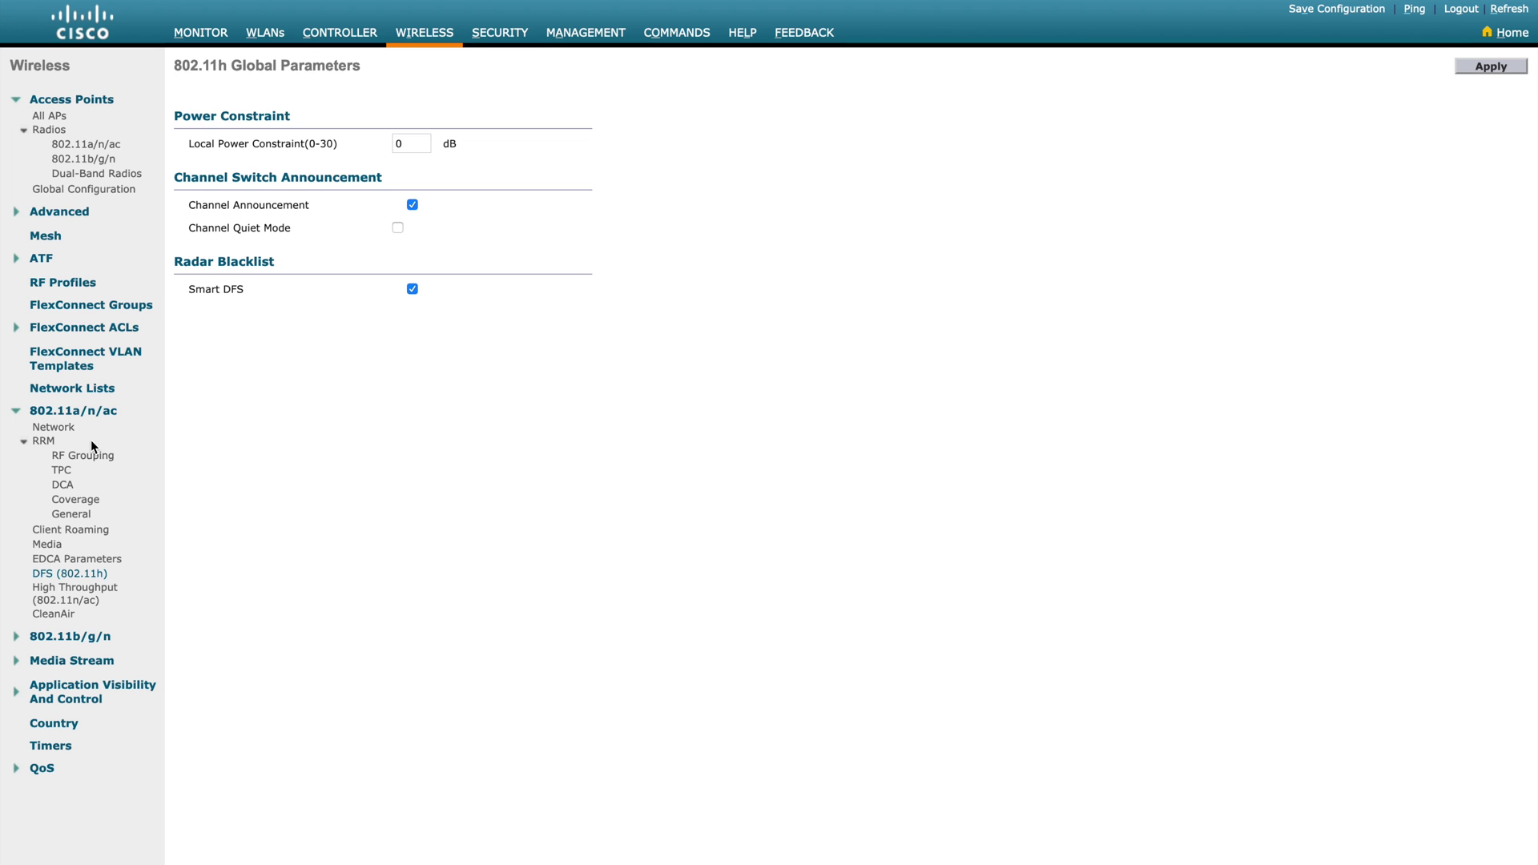
pyautogui.click(65, 428)
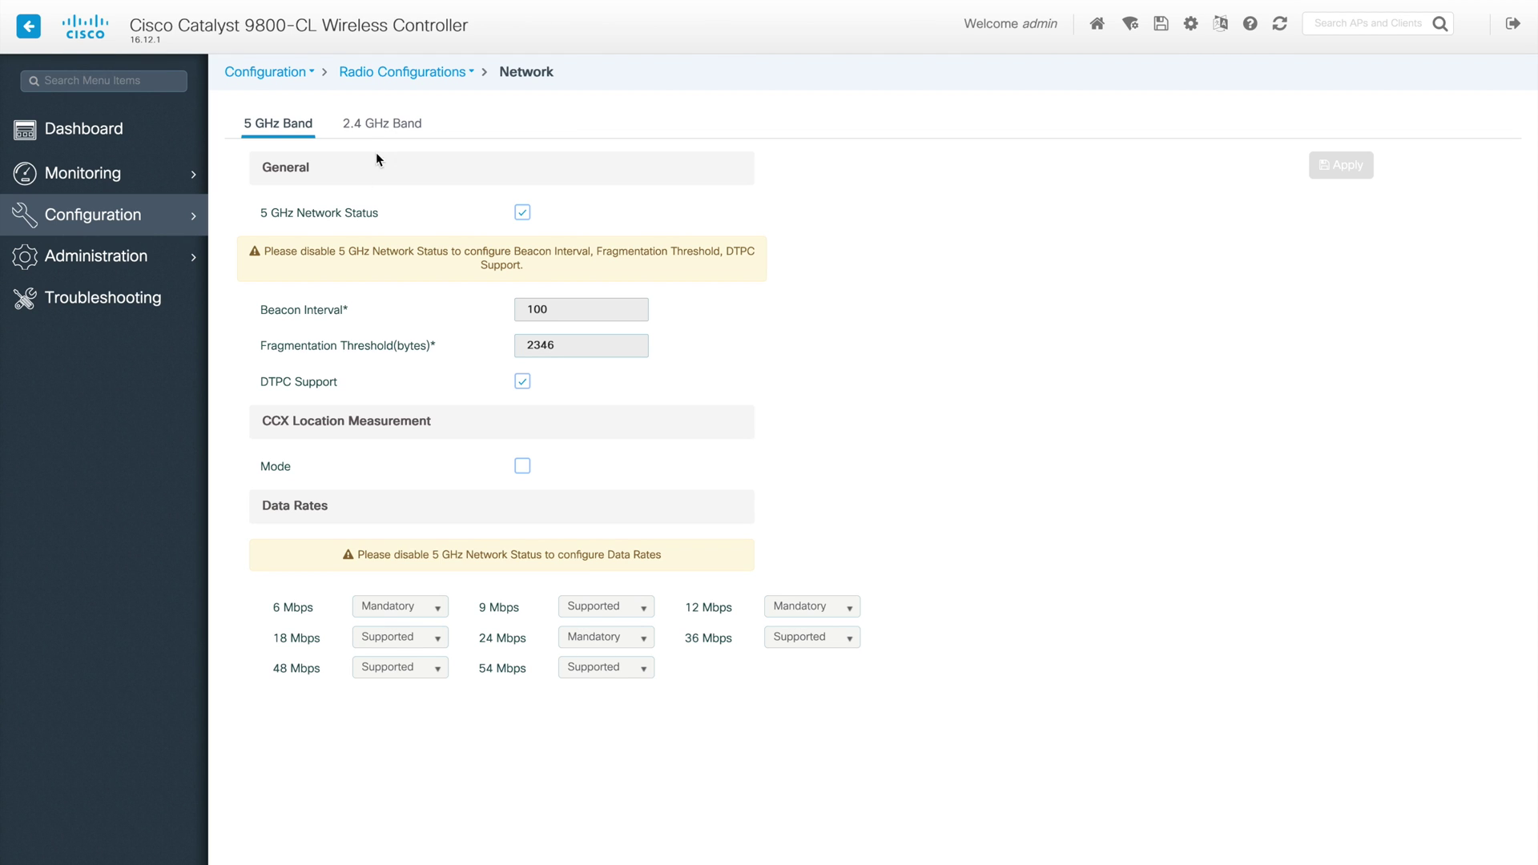
pyautogui.click(401, 126)
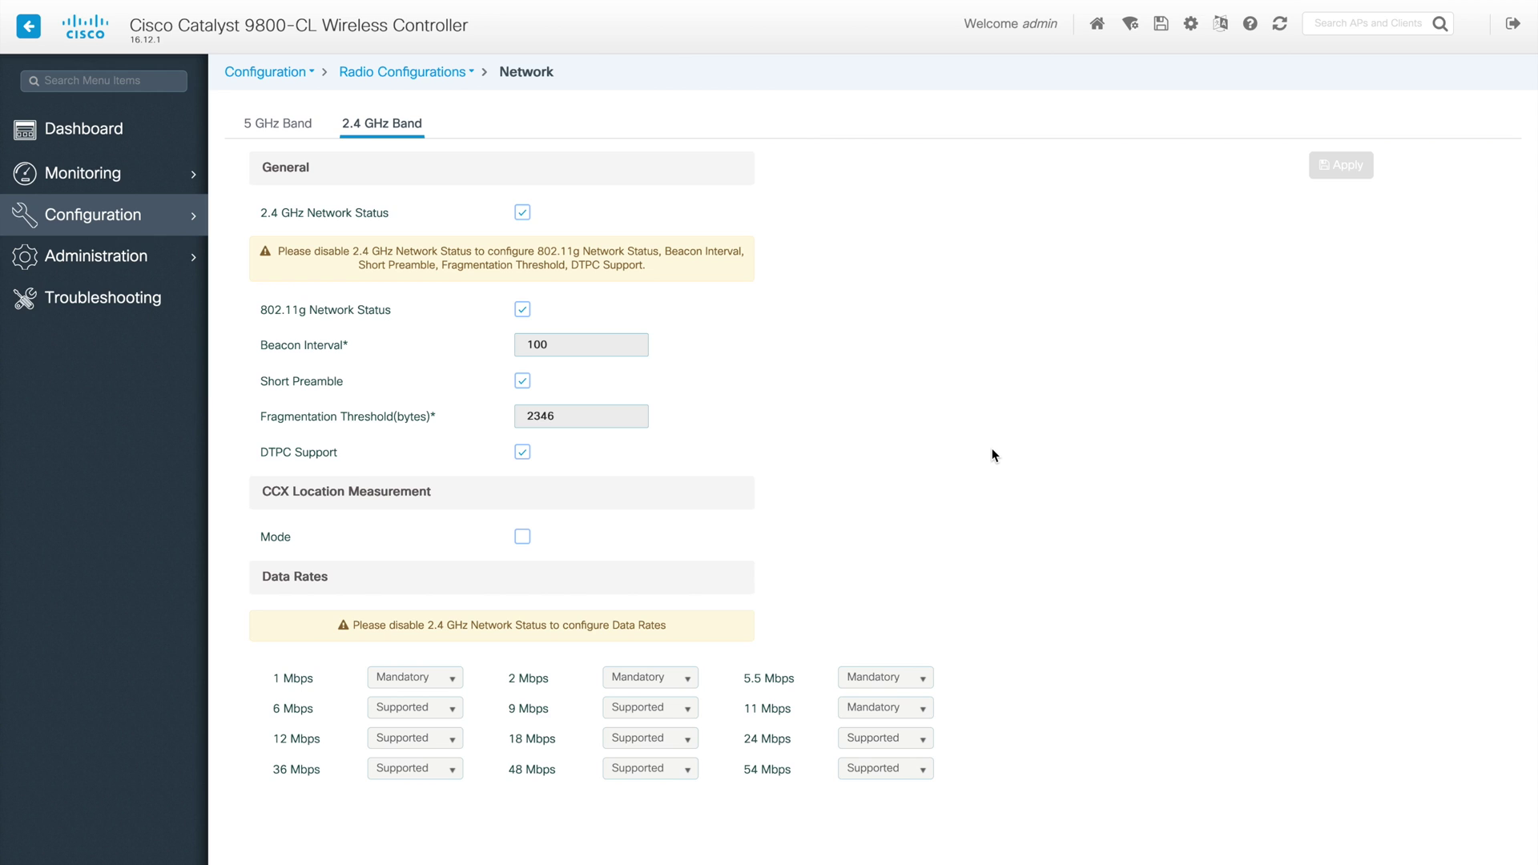
# Compare the Catalyst 9800 Media Parameters for both radio bands with the 802.11a/n/ac Media page on the AireOS controller
pyautogui.click(470, 71)
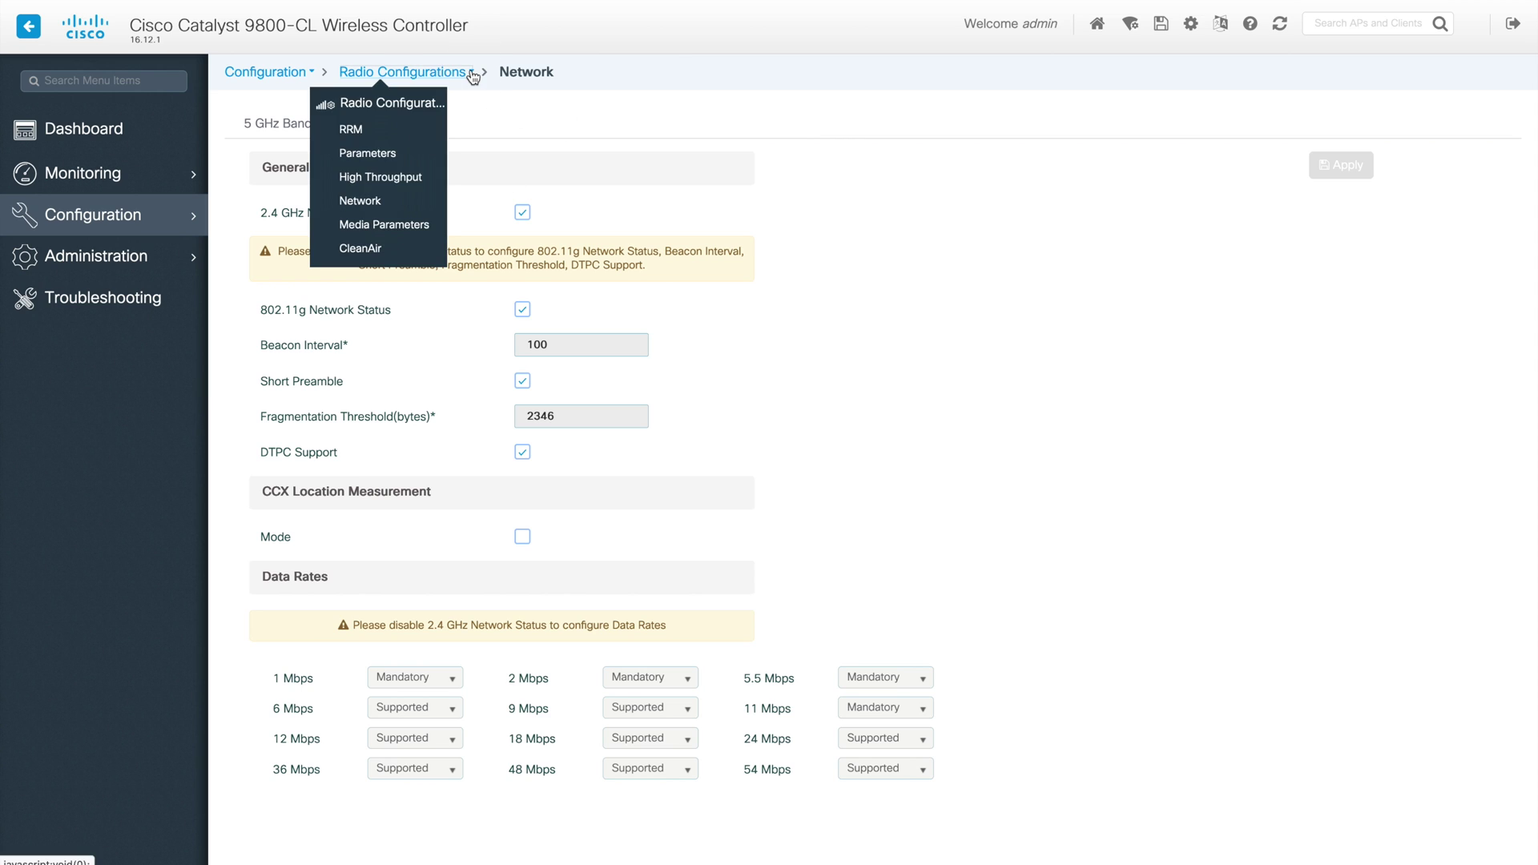
pyautogui.click(390, 233)
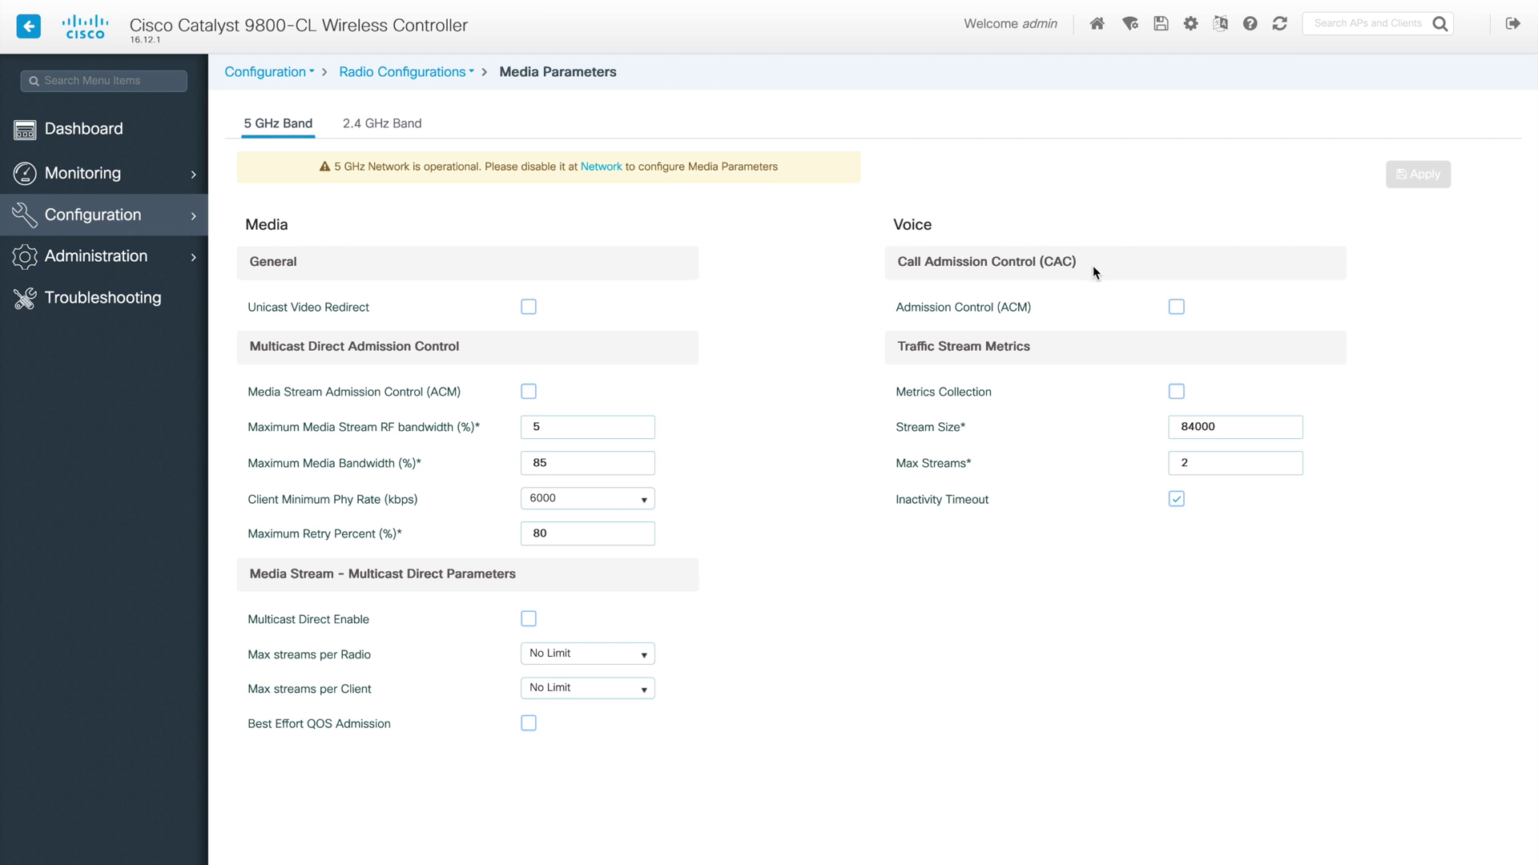
pyautogui.tripleClick(993, 346)
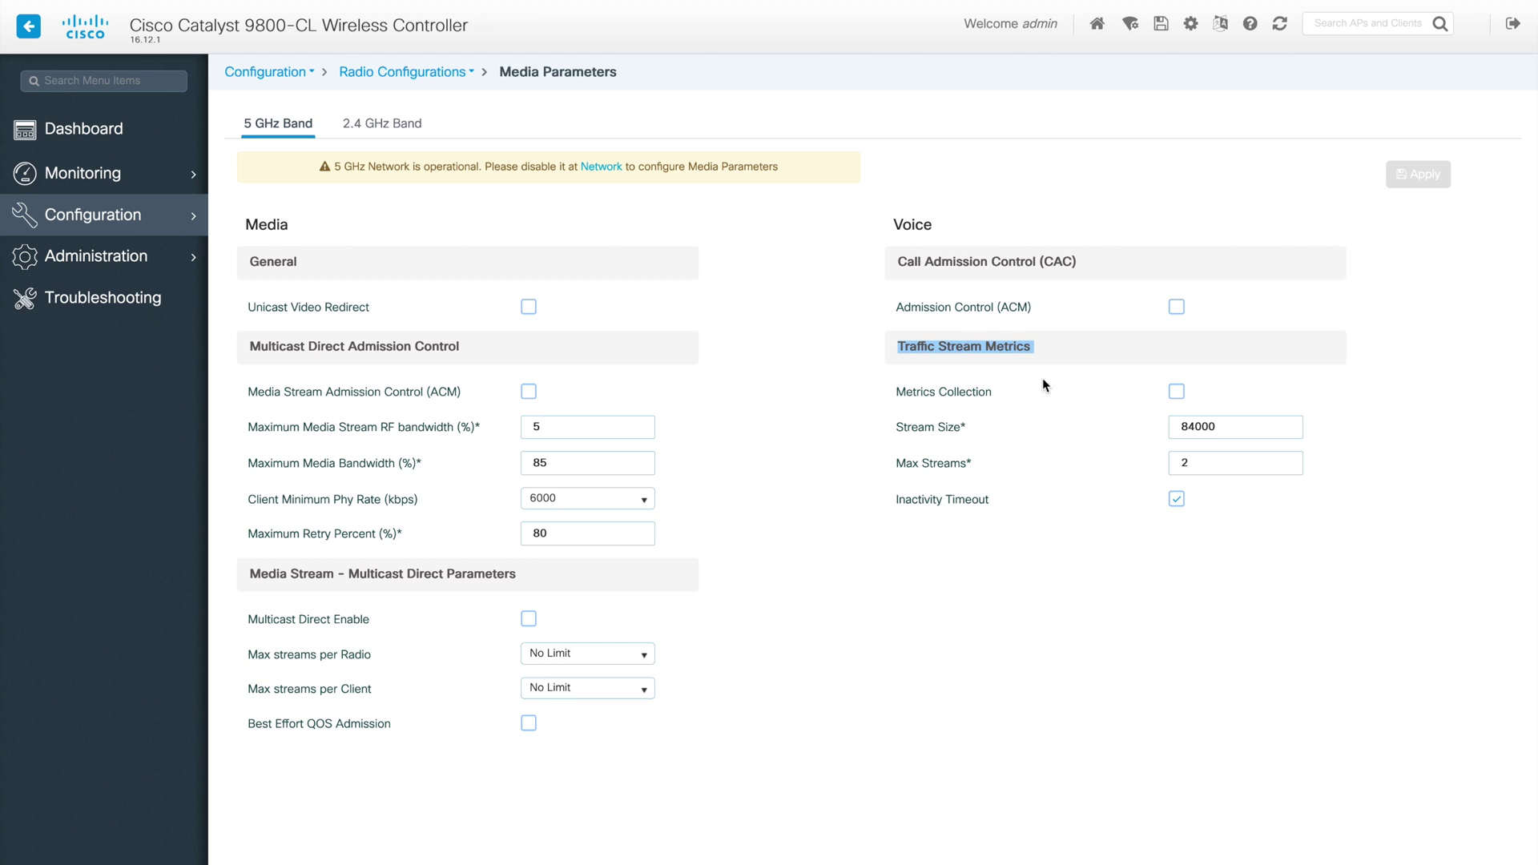
pyautogui.click(395, 132)
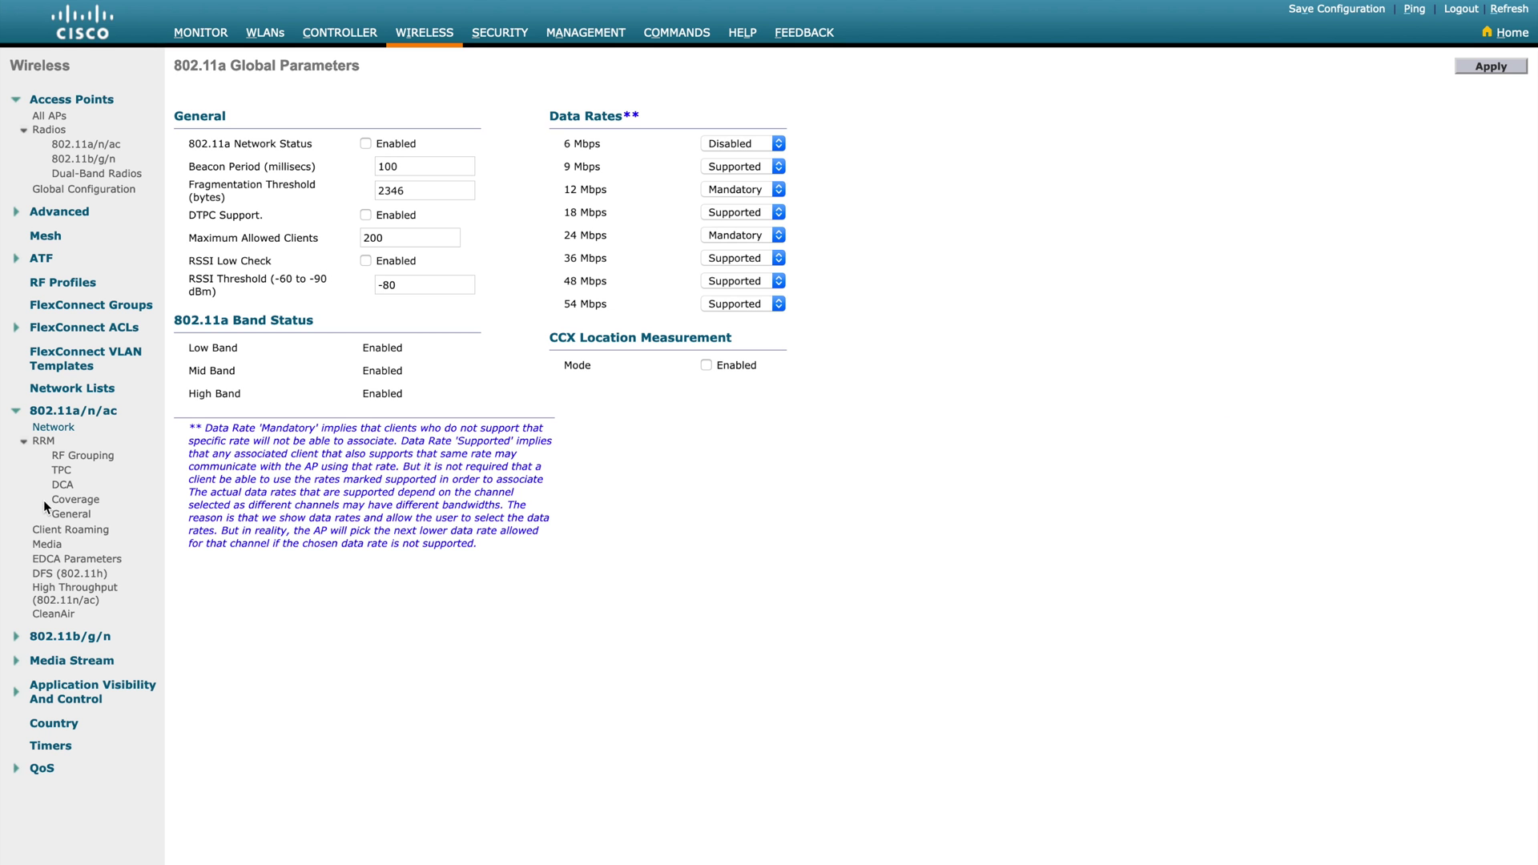
pyautogui.click(47, 544)
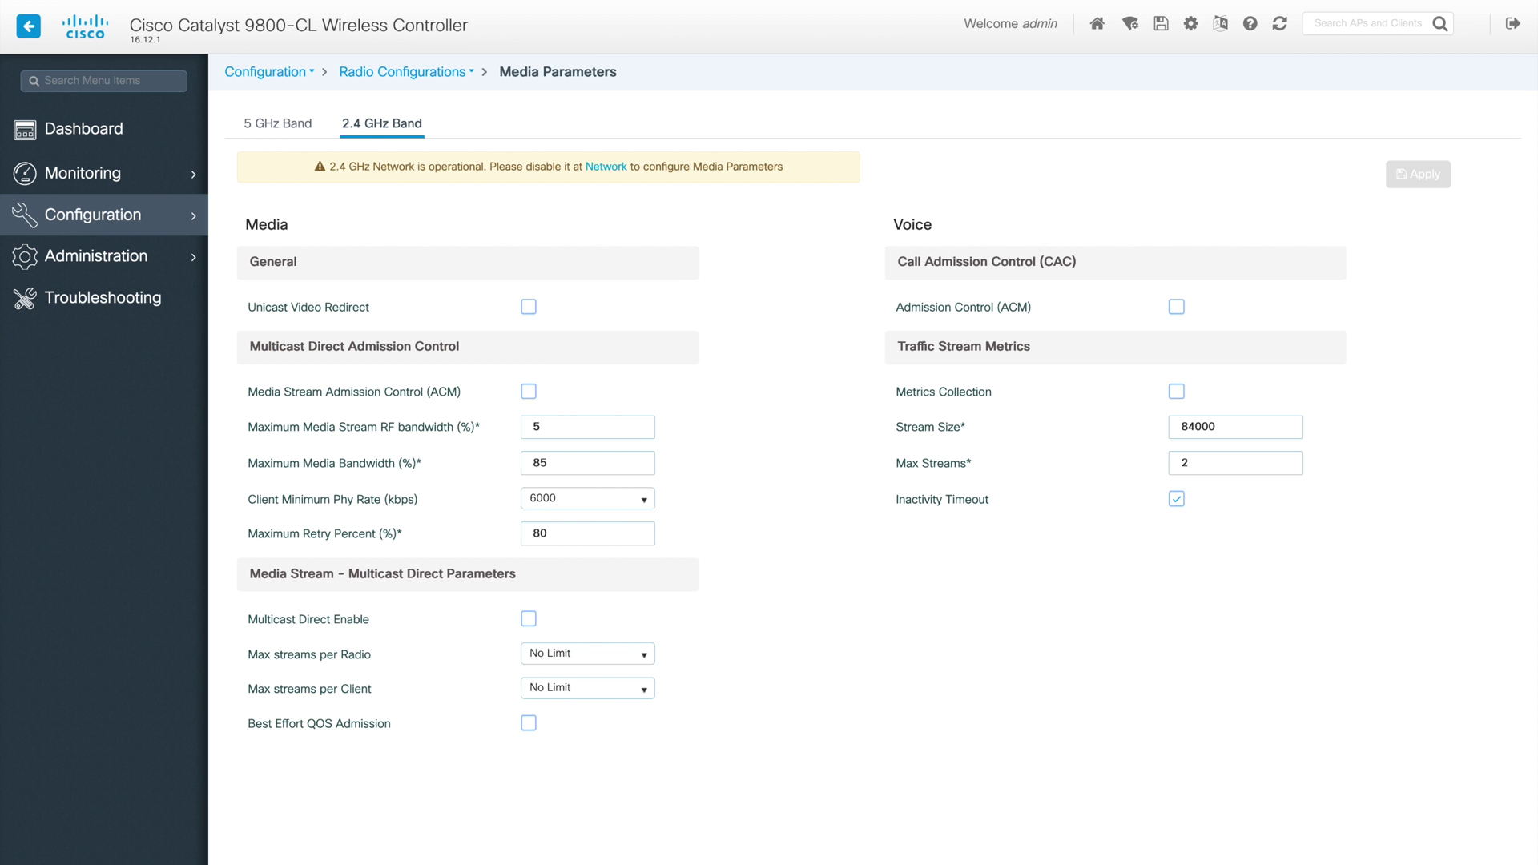
pyautogui.click(272, 120)
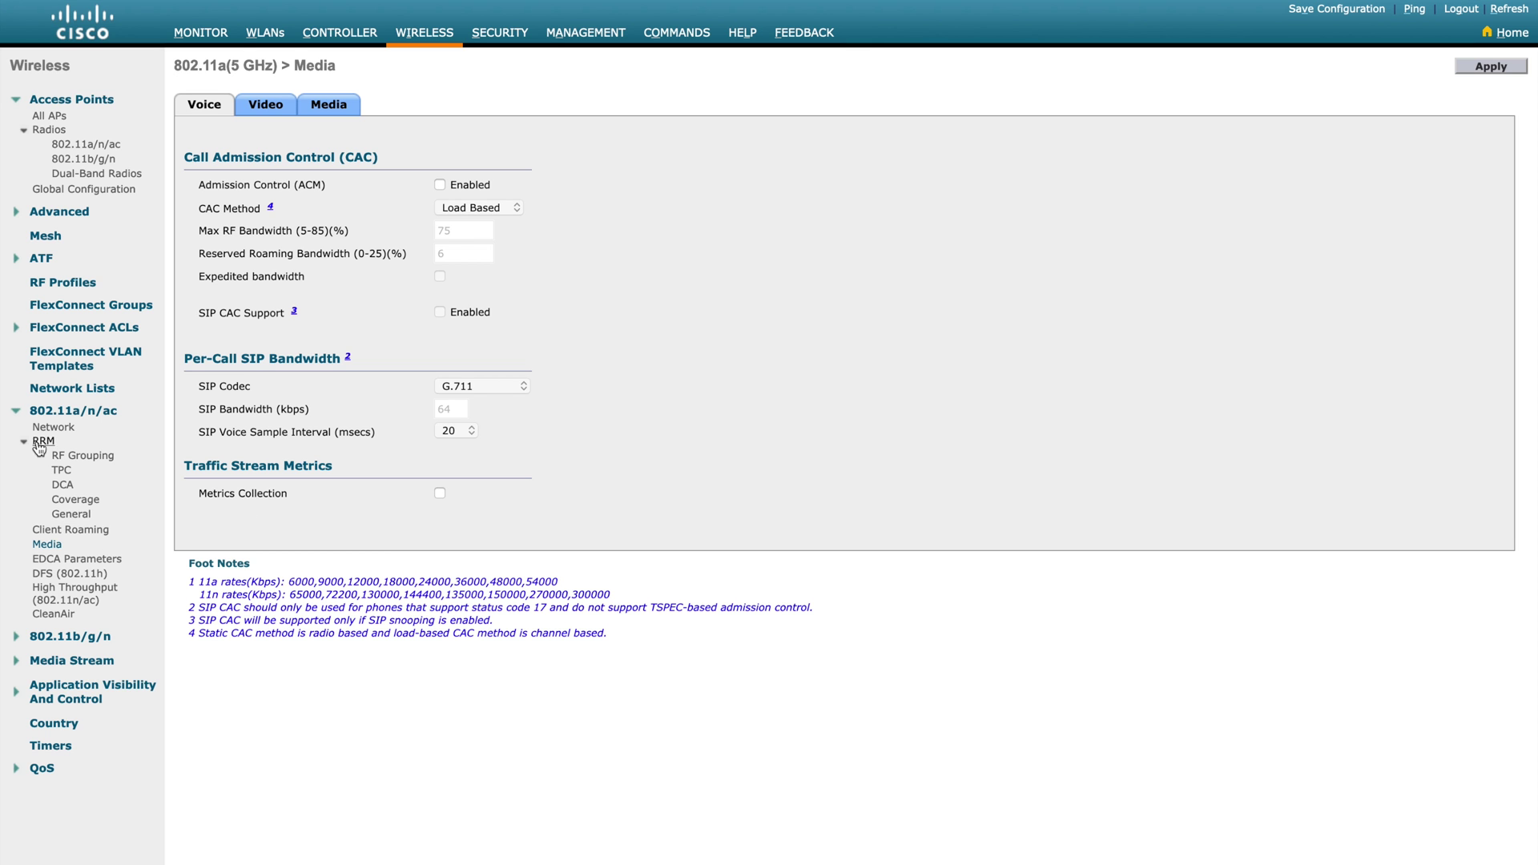
# On the AireOS controller, expand the 802.11b/g/n section and look through its configuration pages
pyautogui.click(19, 636)
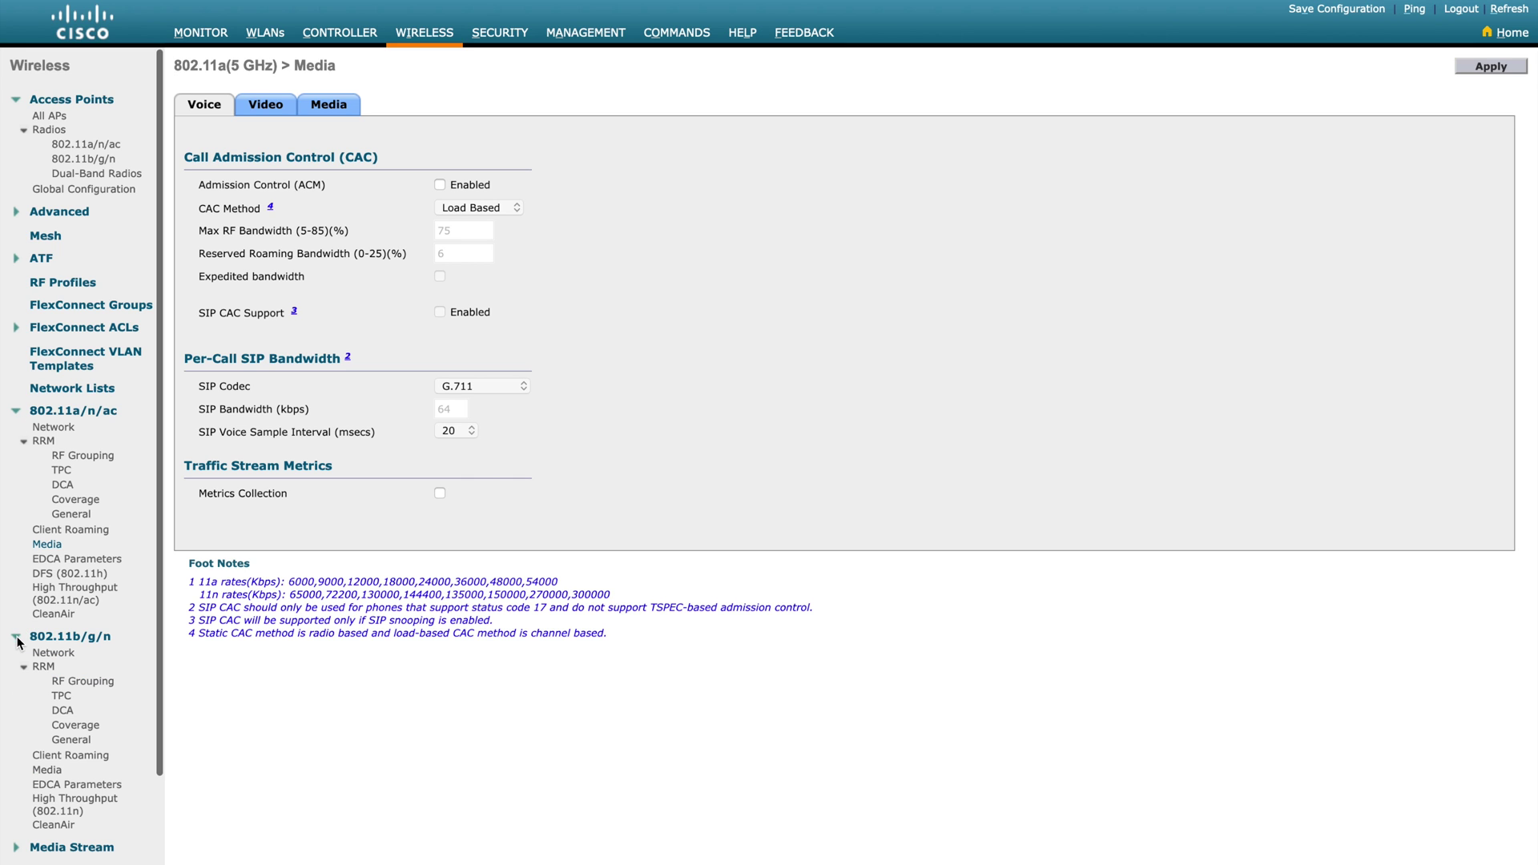
pyautogui.scroll(-3, 71, 537)
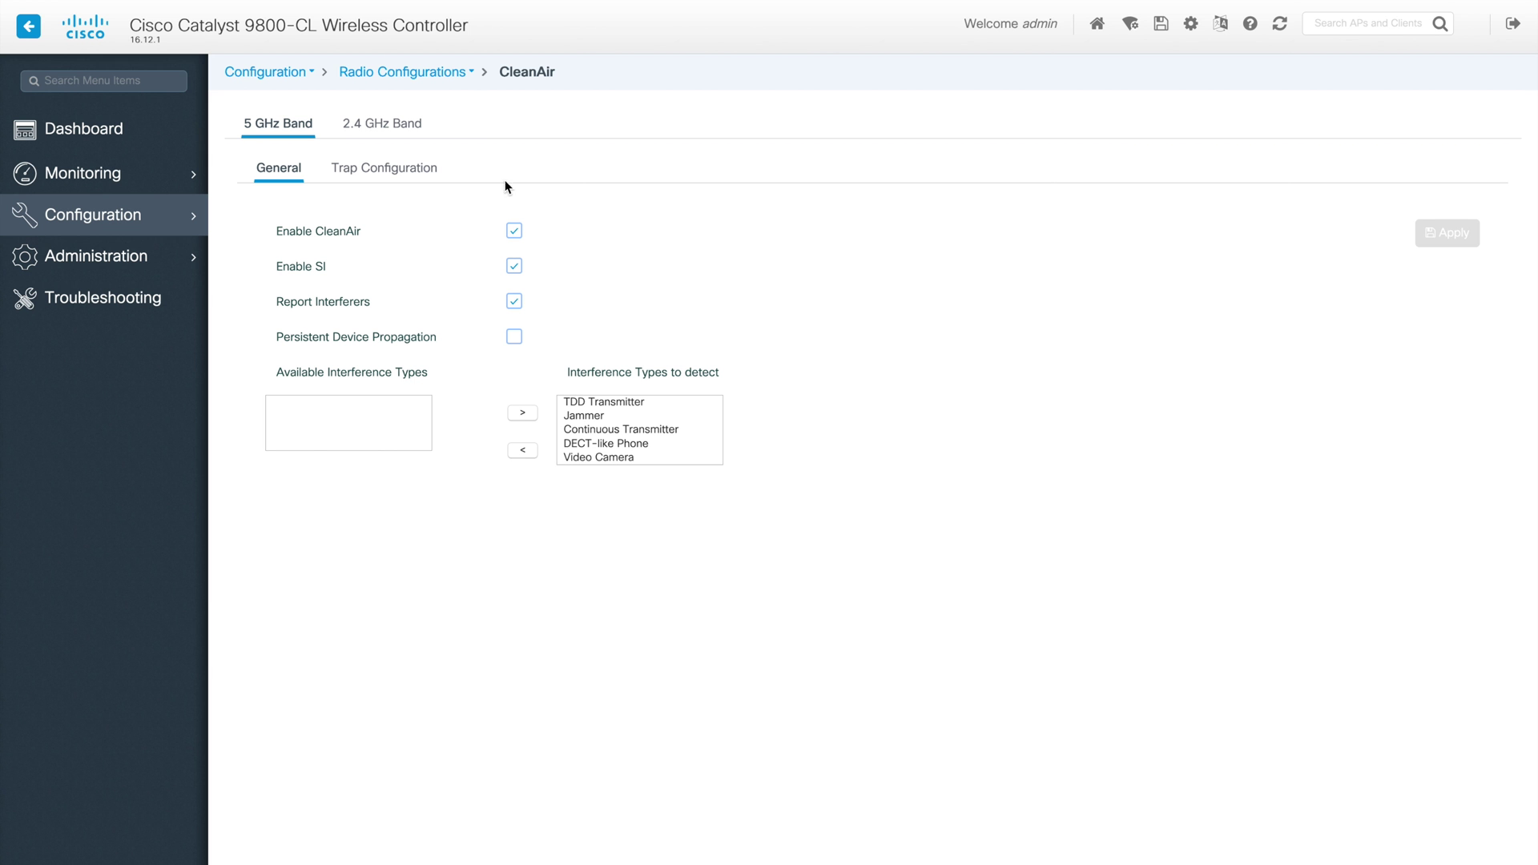
# From the Catalyst 9800 CleanAir page, display the full list of configuration categories
pyautogui.click(471, 73)
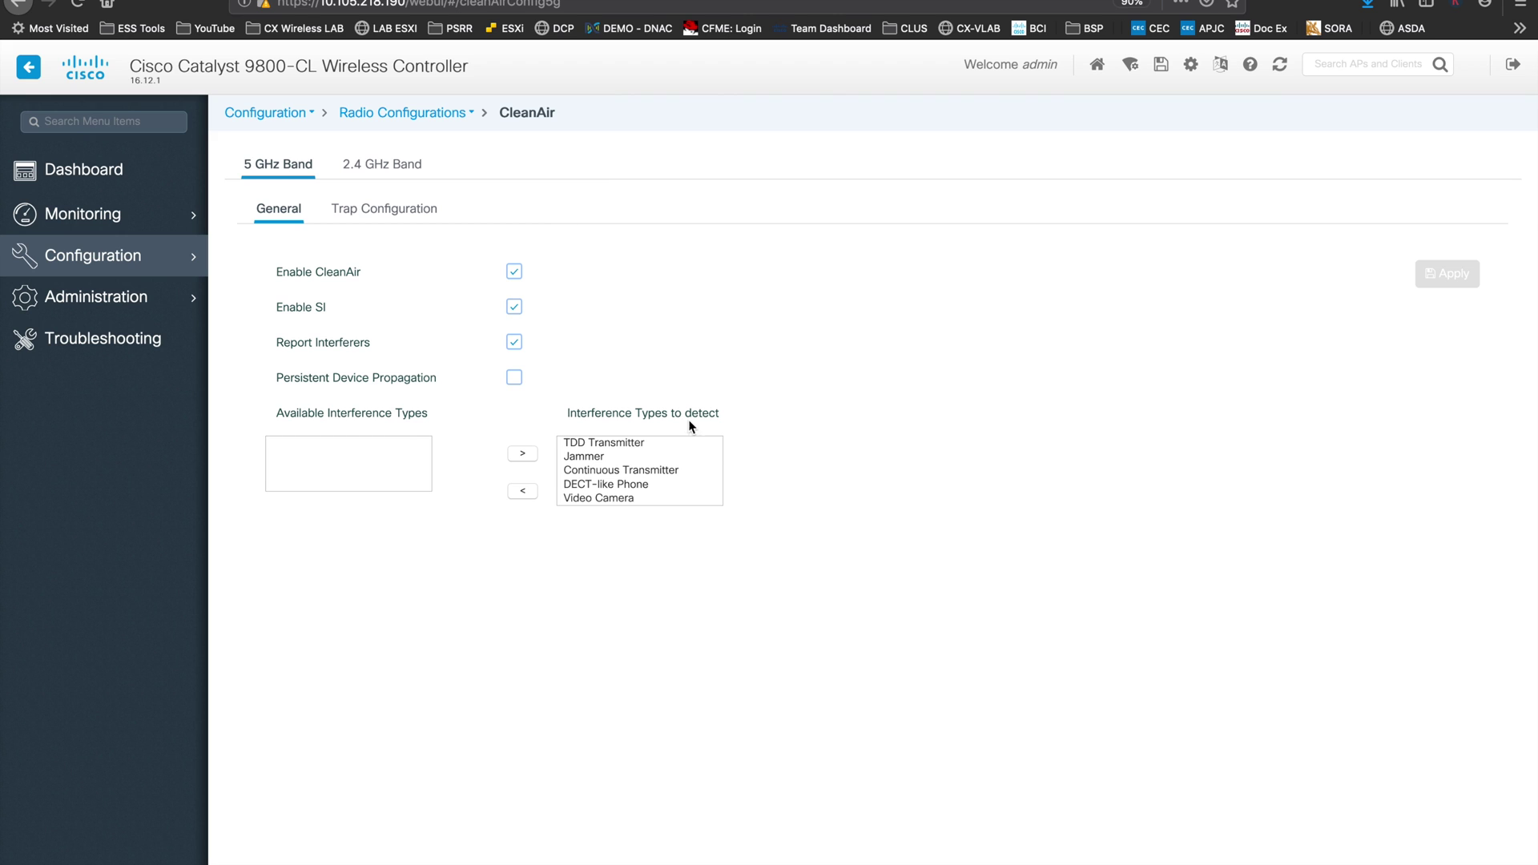
pyautogui.click(312, 113)
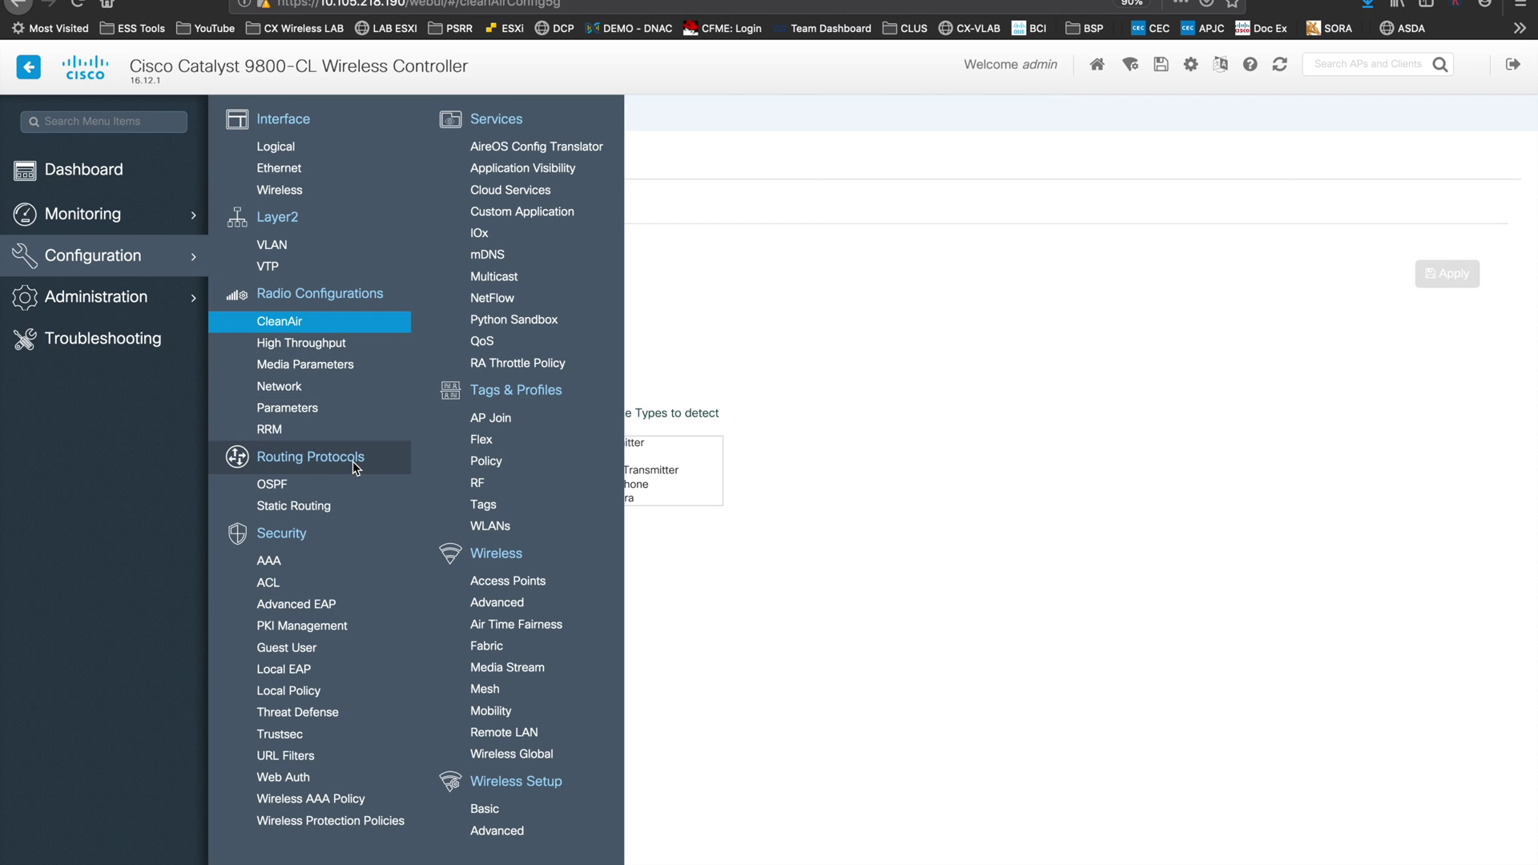